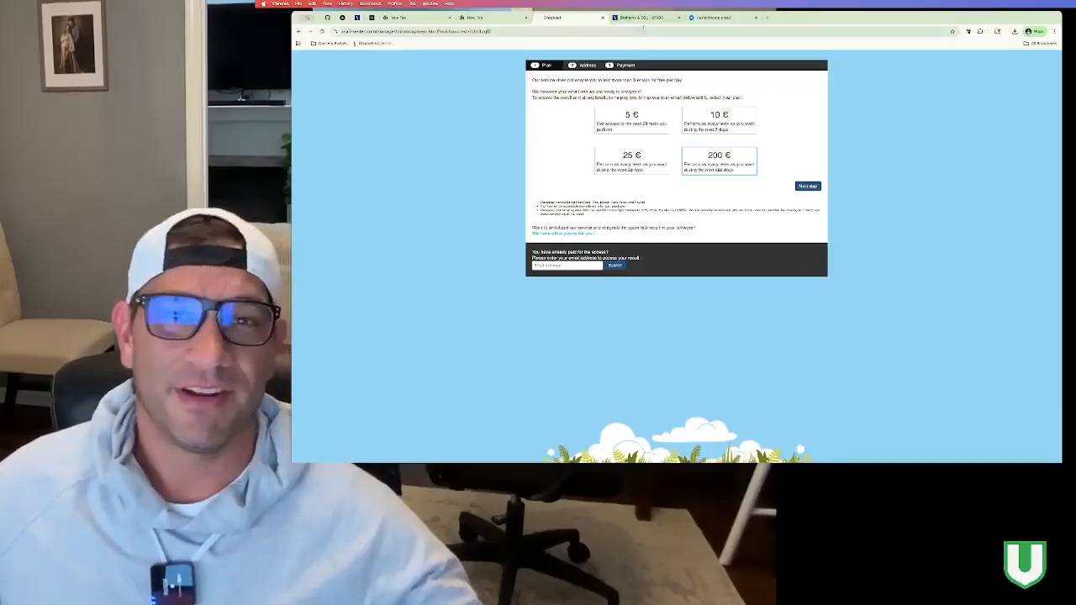
Step: Go back to the swmartinez.com DNS records list in IONOS and review the existing entries
click(645, 18)
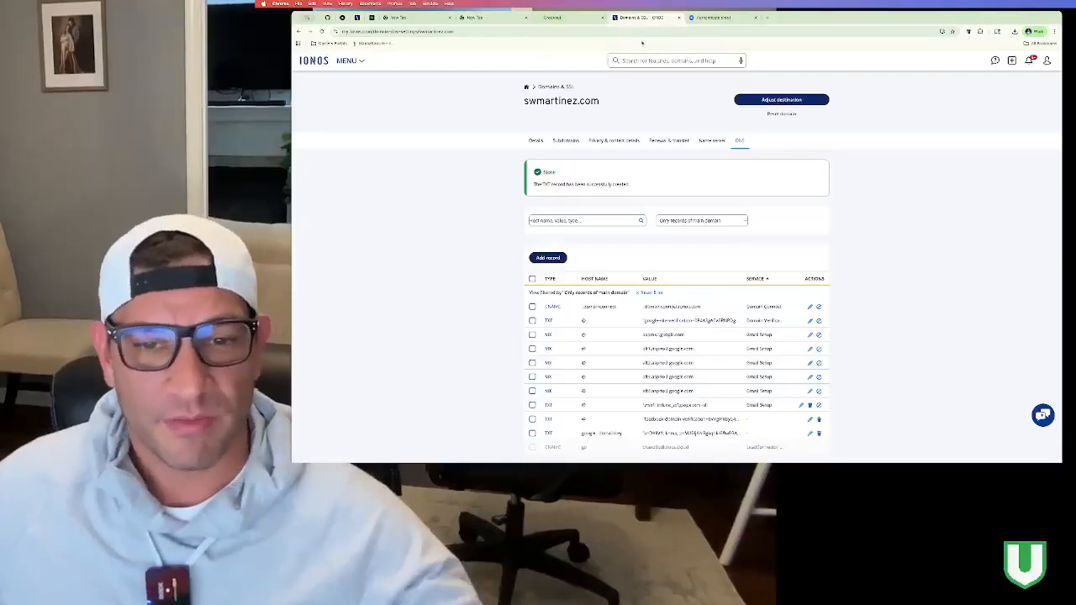
scroll(651, 233, down, 2)
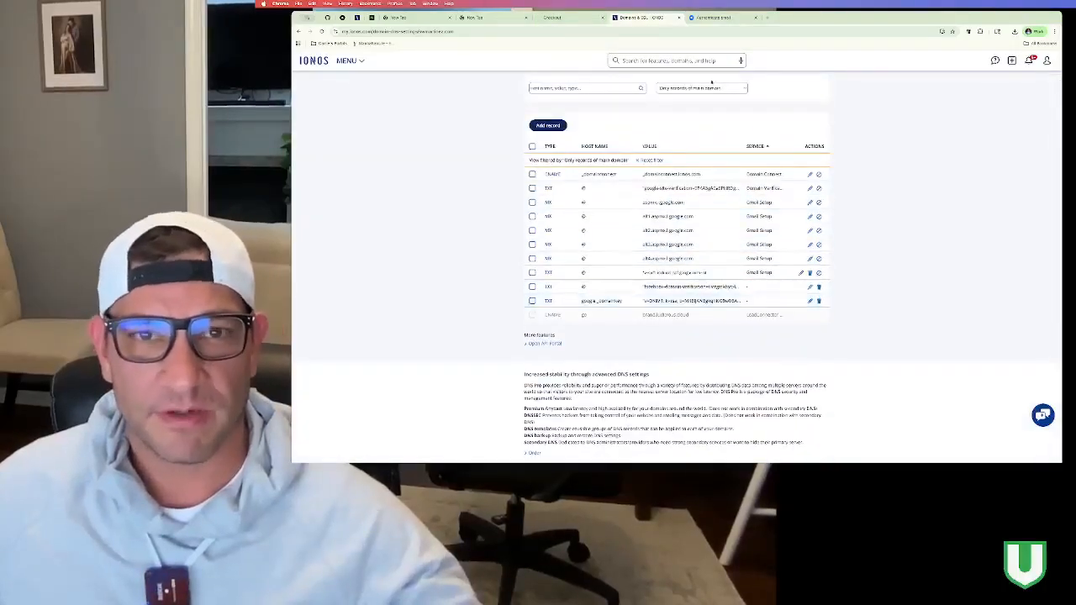
Step: Find MxToolbox and run its DMARC lookup on the main domain
click(766, 17)
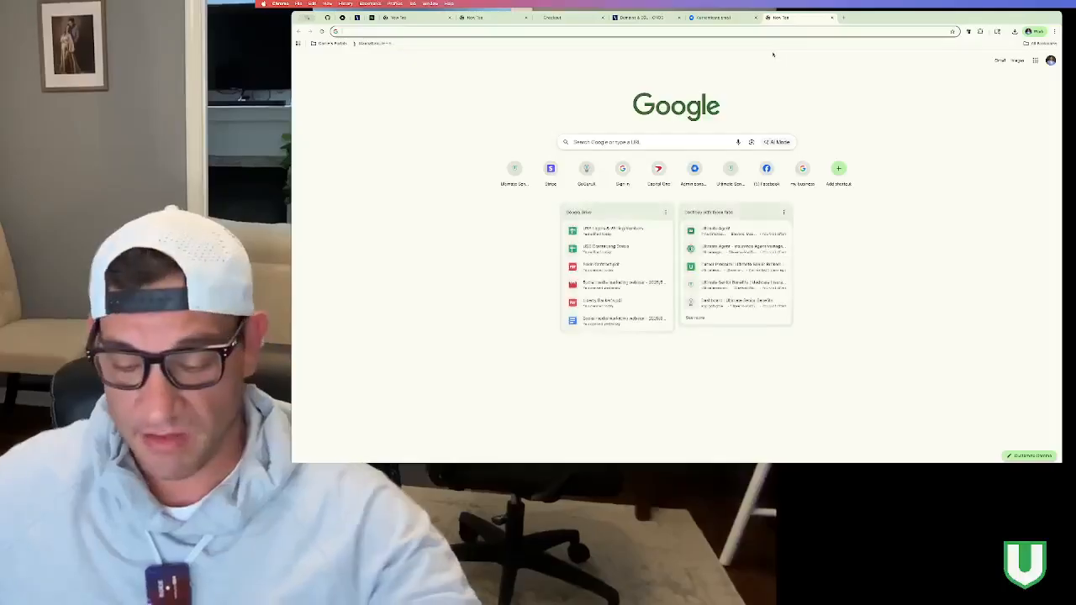
text(mxtoolbox)
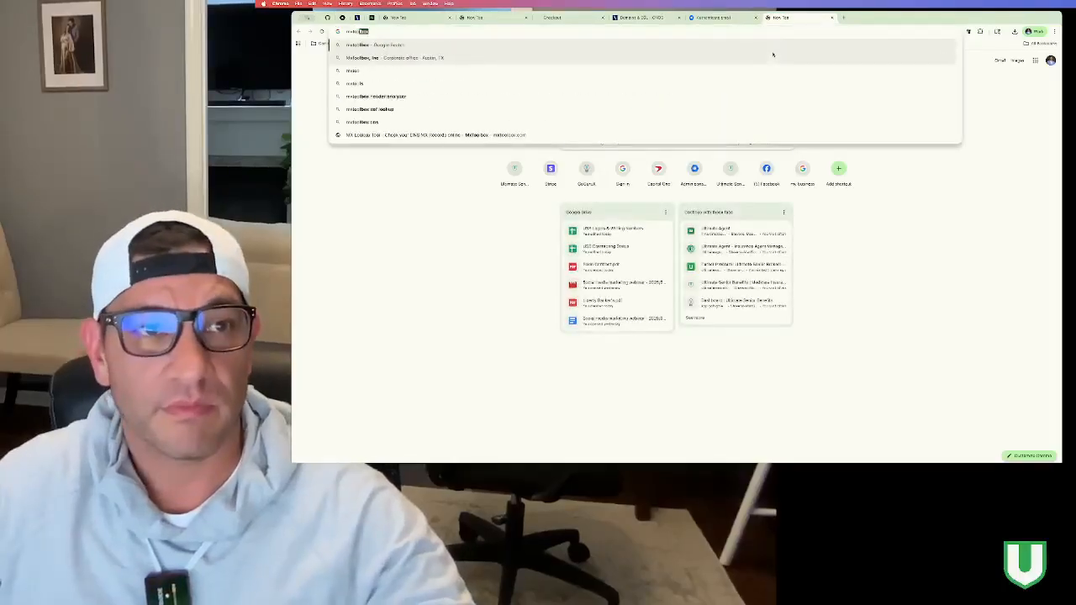
key(Return)
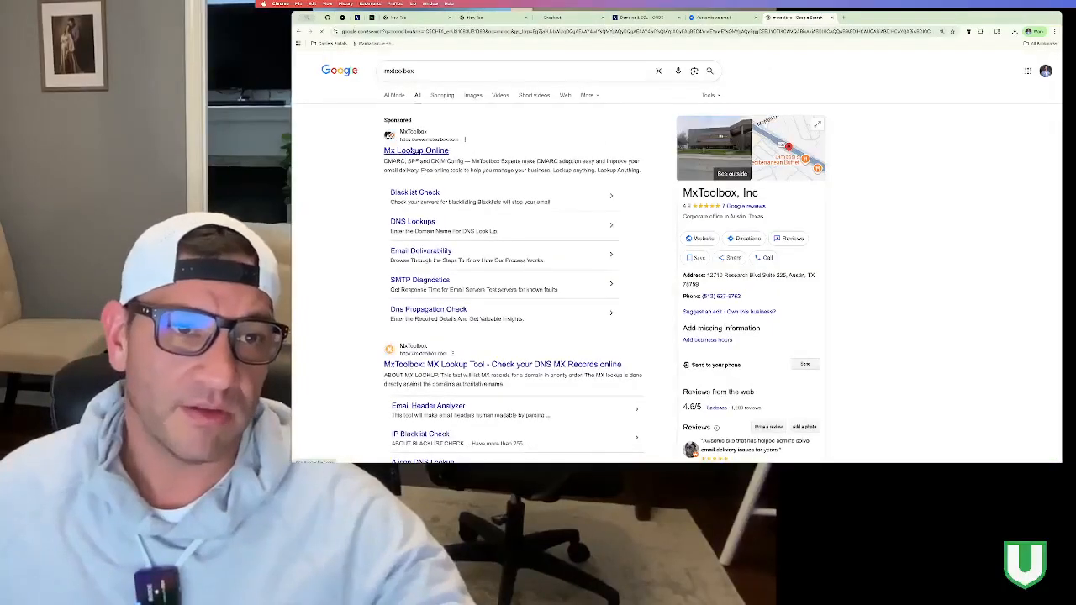
click(414, 151)
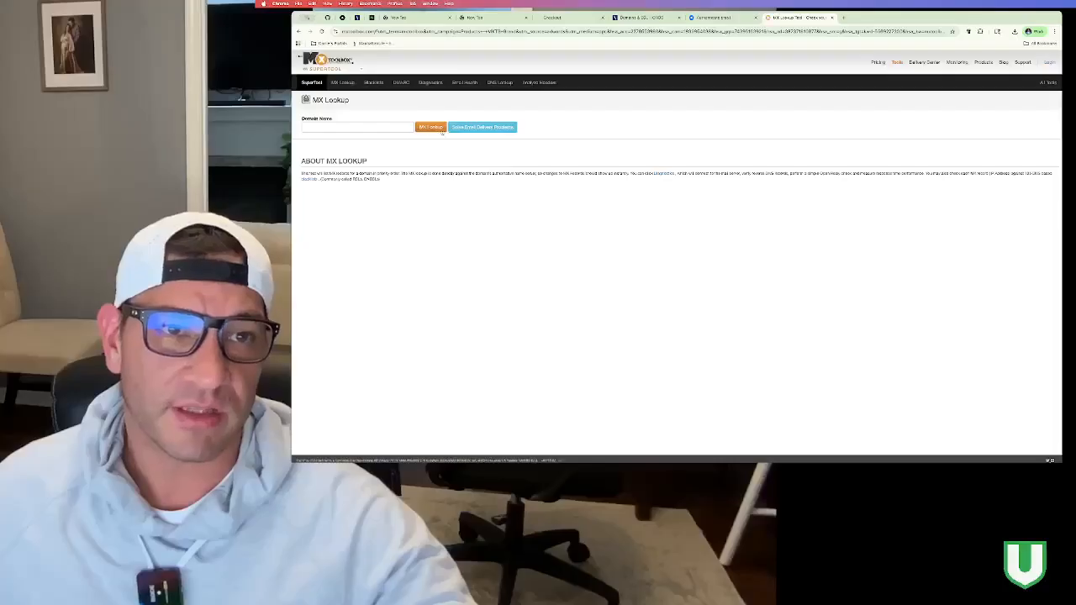
click(400, 83)
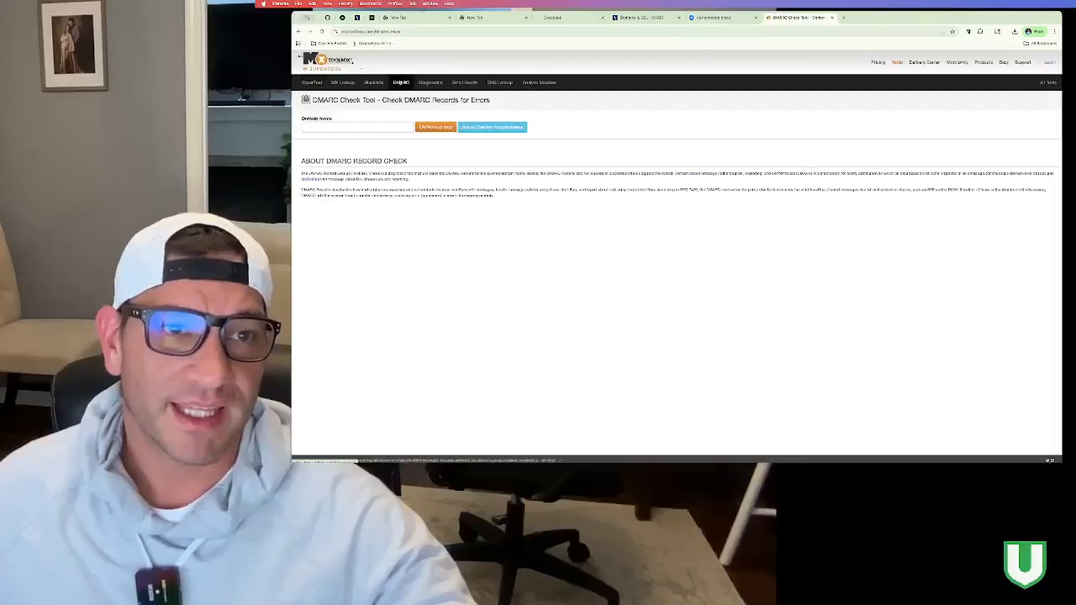
click(387, 126)
text(samartineo)
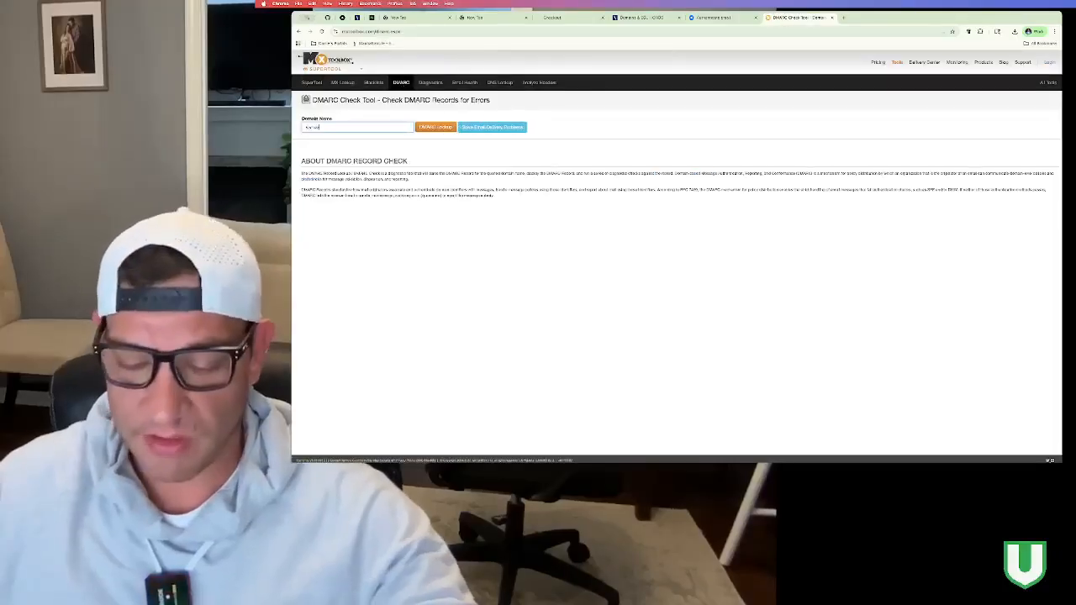
text(.com)
key(Return)
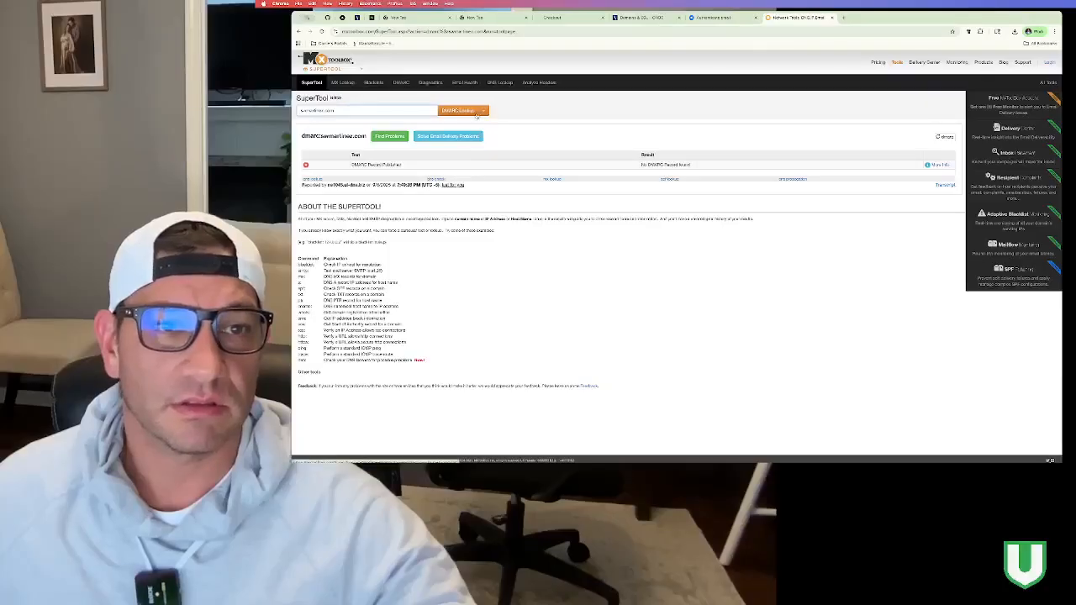
Step: Rerun the lookup and open the DMARC Record Published explanation, dismissing the registration popup
click(469, 112)
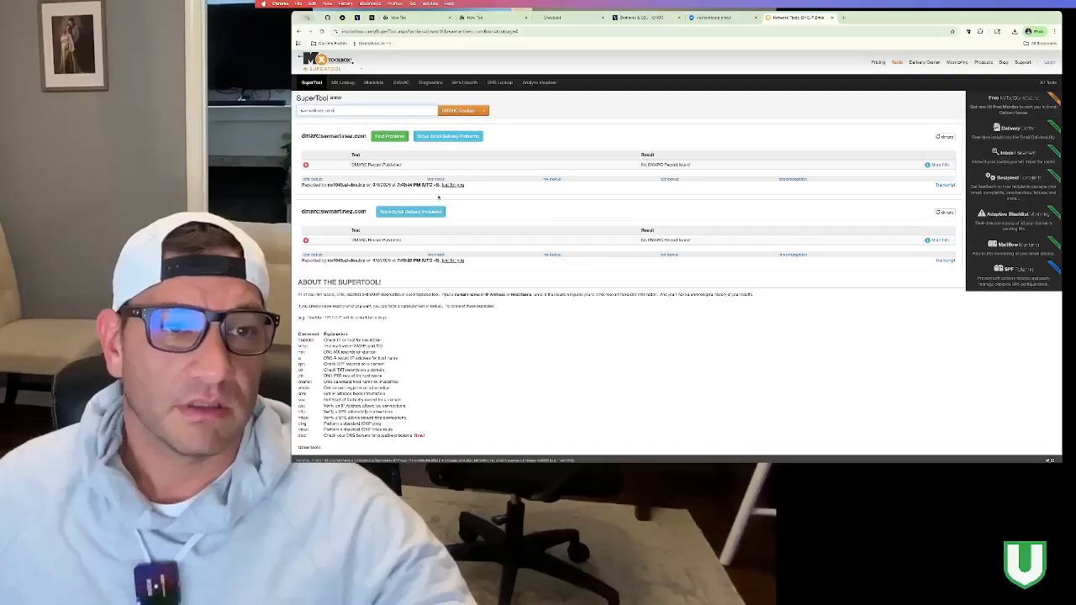
click(938, 165)
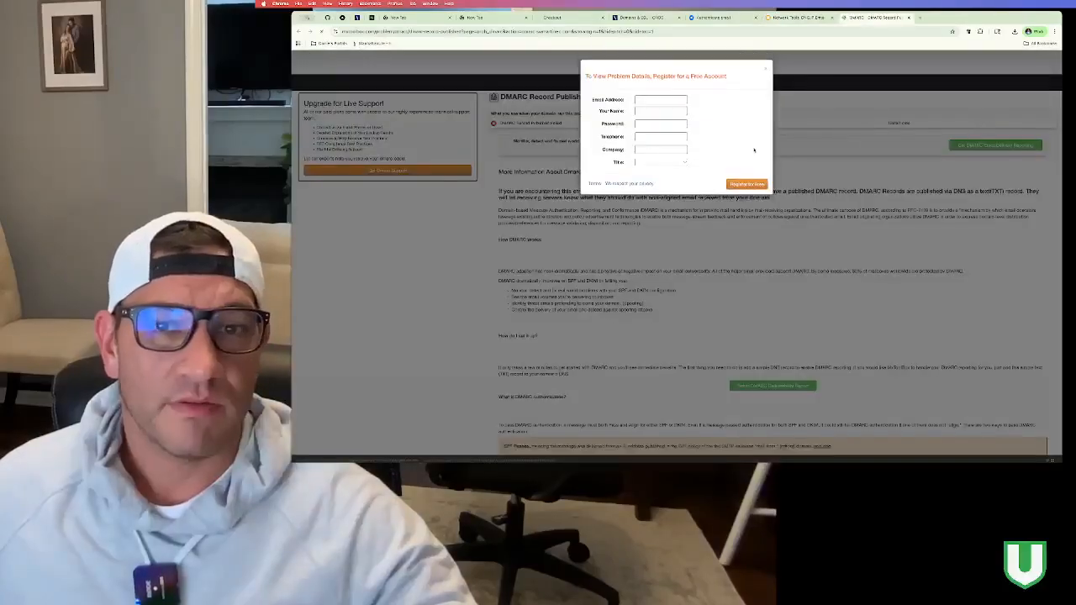
click(766, 67)
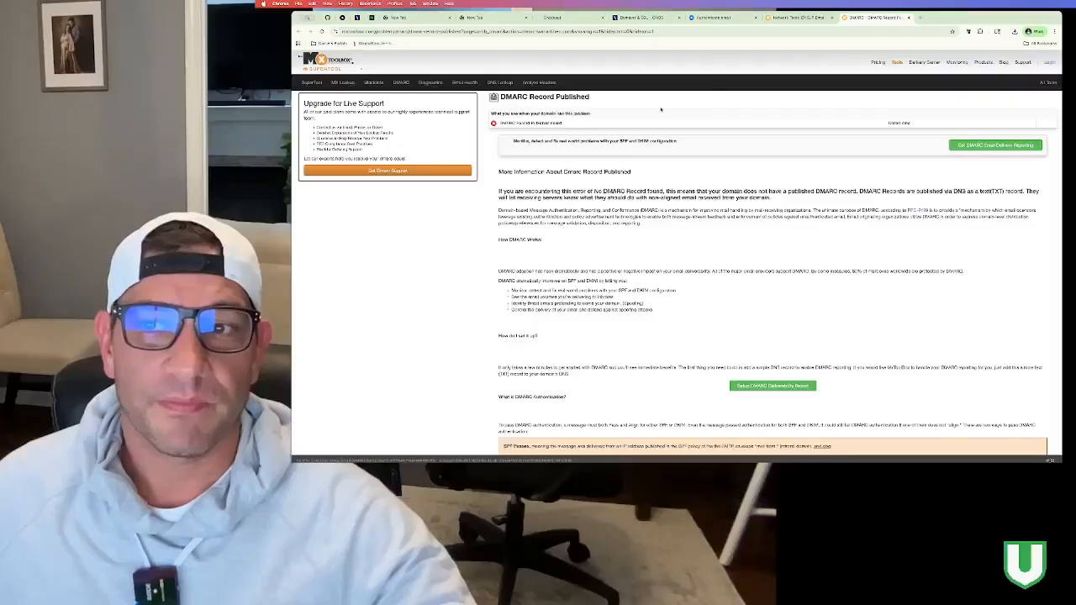
scroll(660, 109, down, 2)
scroll(622, 84, up, 2)
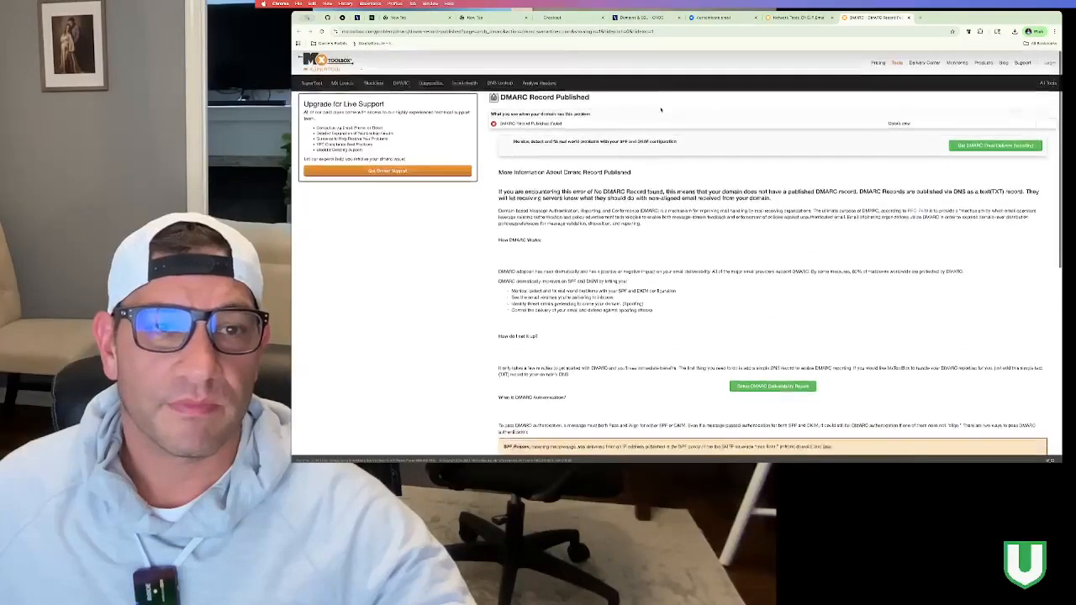
Step: Search the web for 'dmarc record genator' and open the EasyDMARC generator result
click(602, 32)
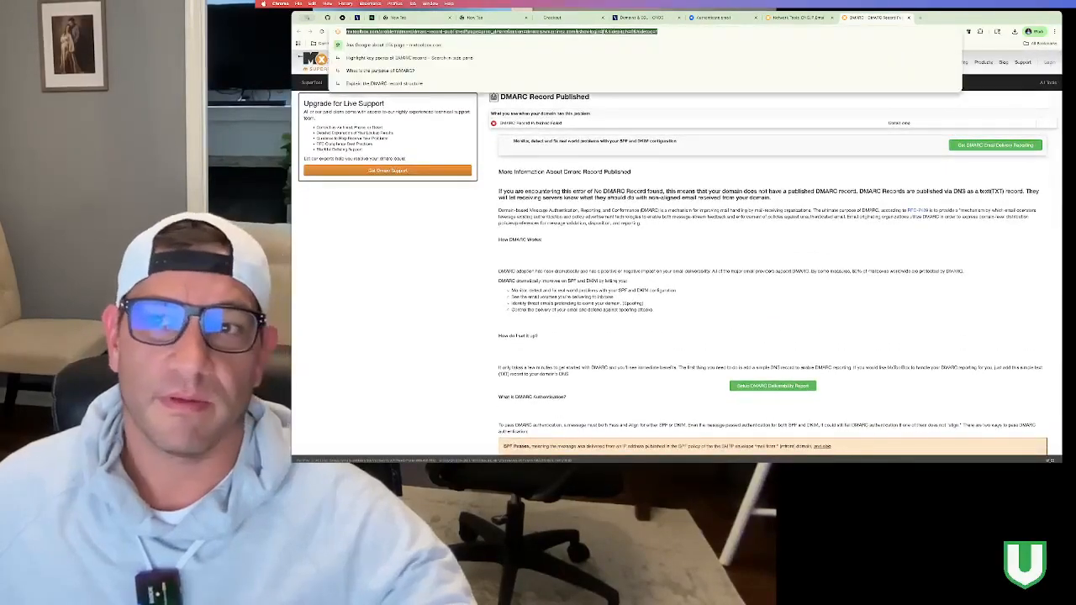
text(dmarc rec)
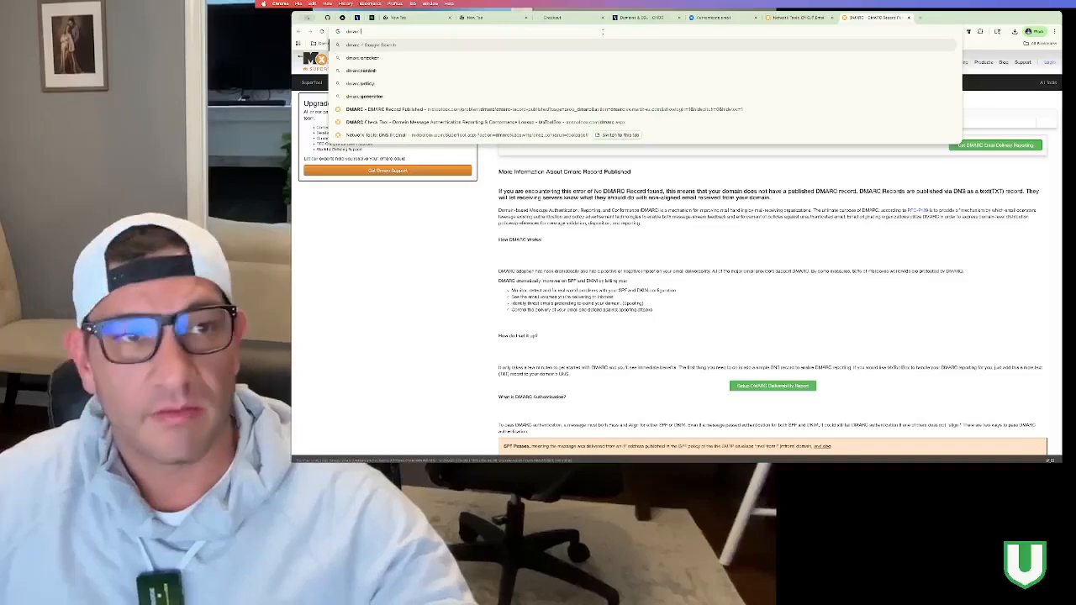
text(ord genator)
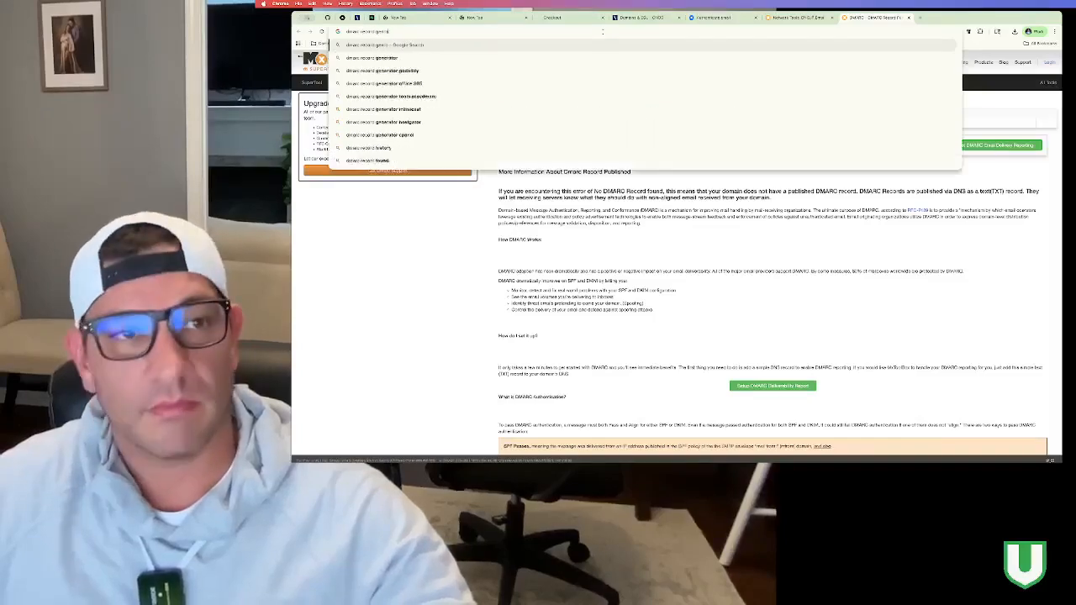
key(Return)
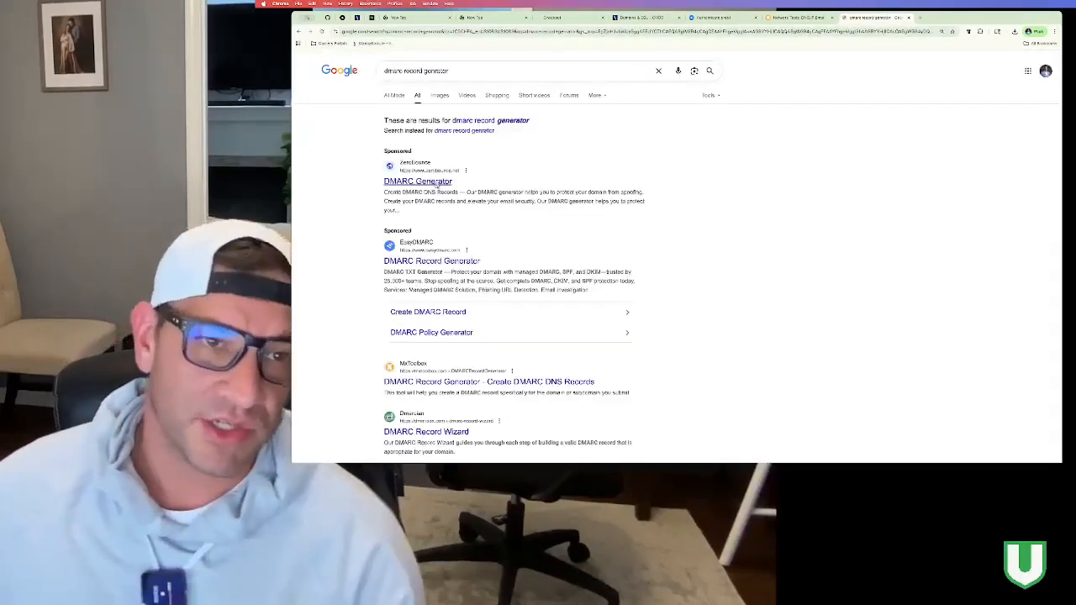
scroll(588, 252, down, 1)
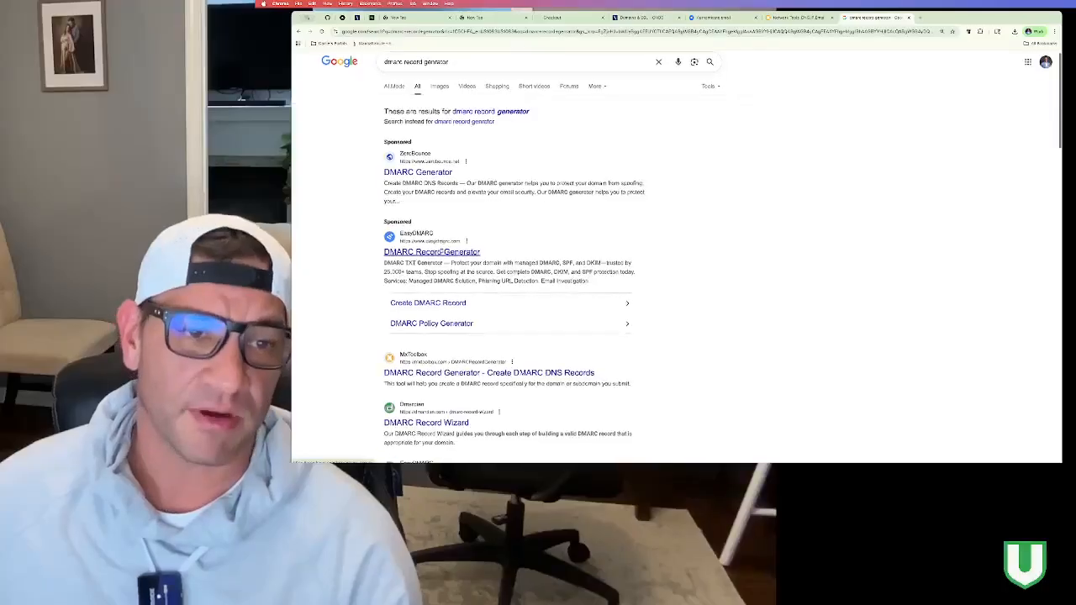
click(439, 215)
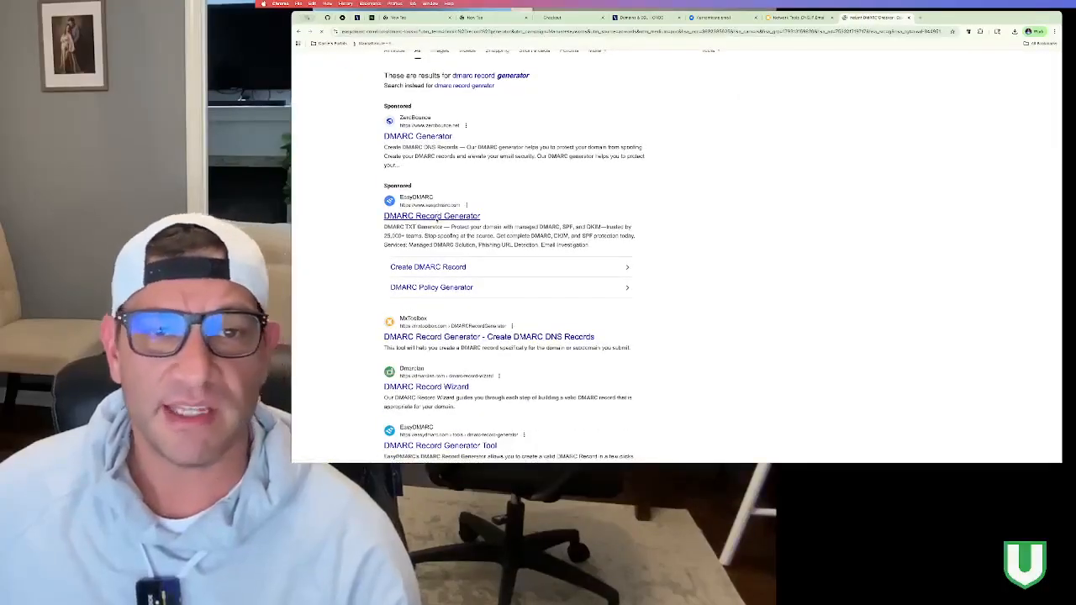
Step: Check the domain's DMARC record in EasyDMARC and review the No Record results
click(523, 226)
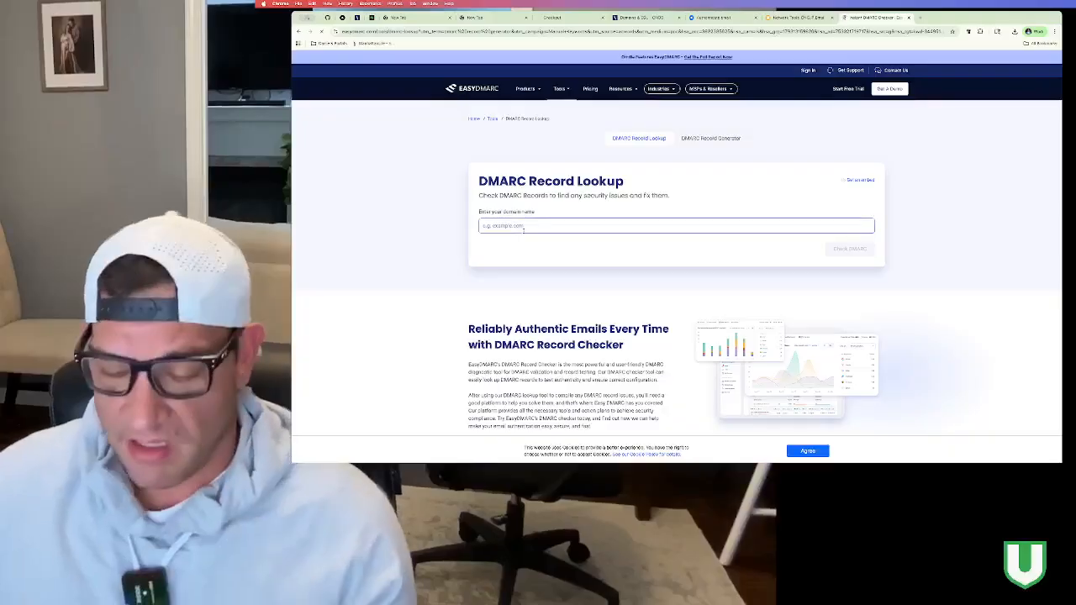
text(ownhosting.com)
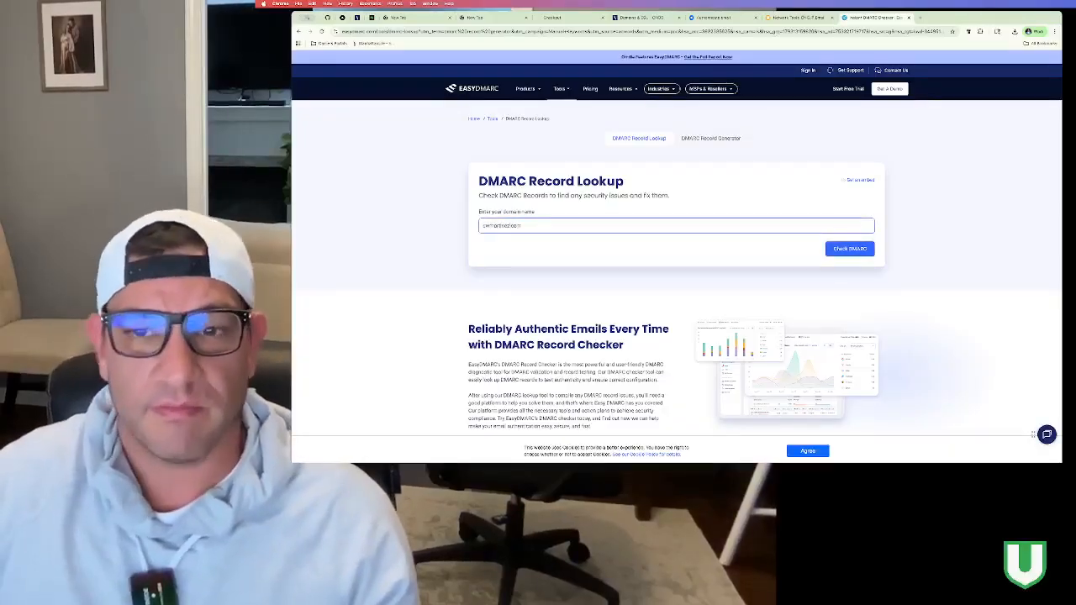
key(Return)
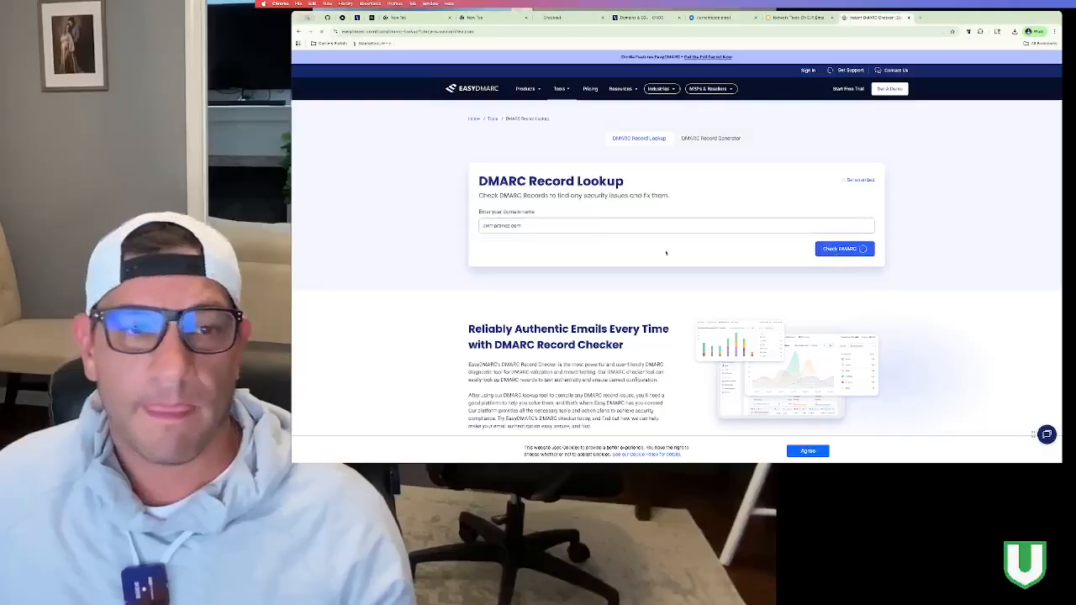
scroll(630, 251, down, 1)
scroll(630, 252, down, 3)
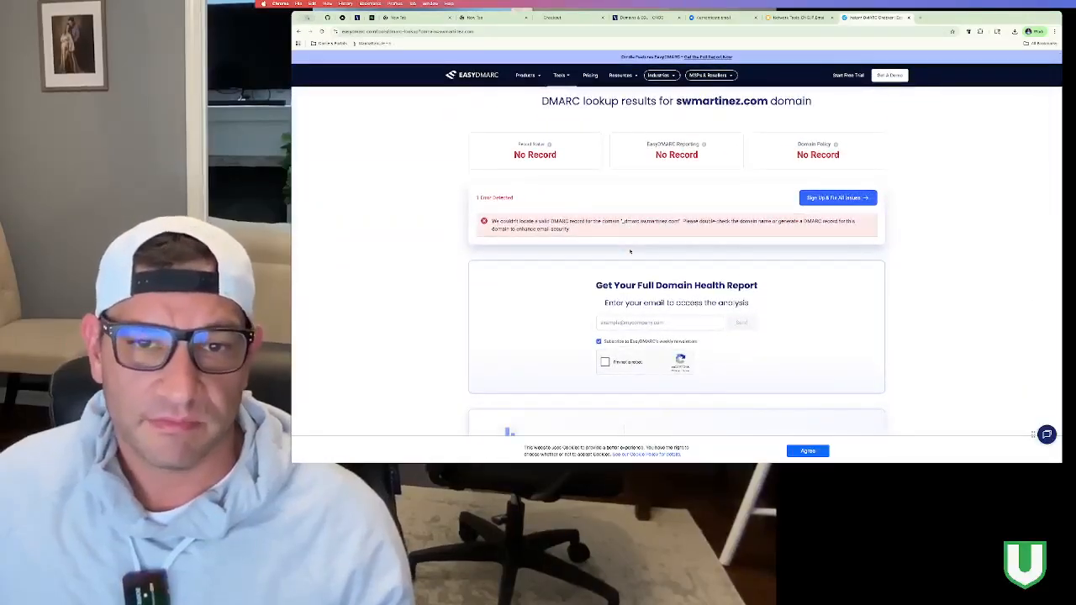
scroll(629, 251, up, 4)
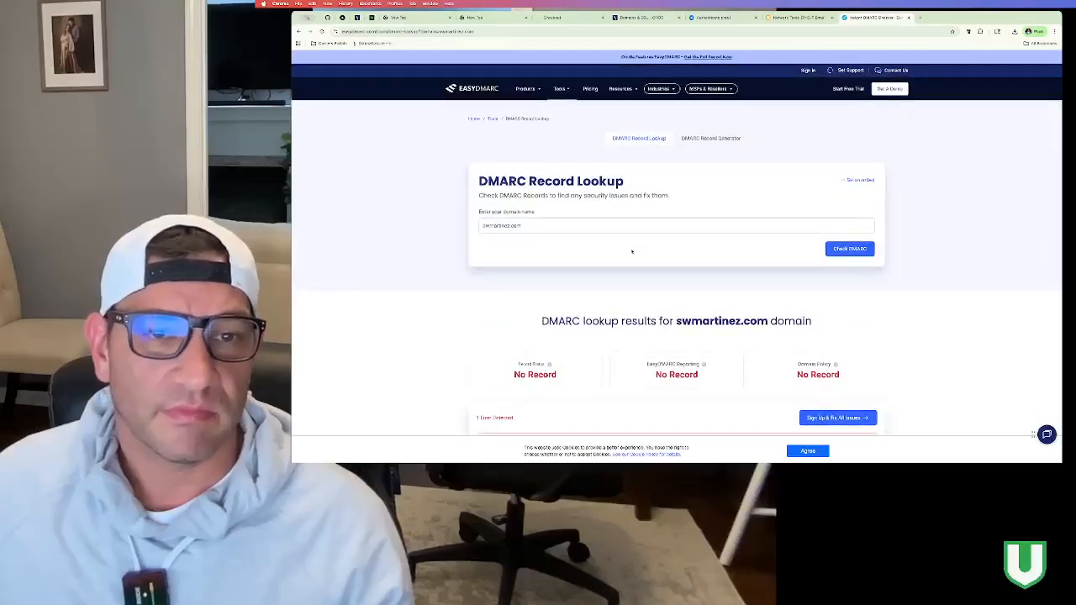
scroll(633, 252, down, 2)
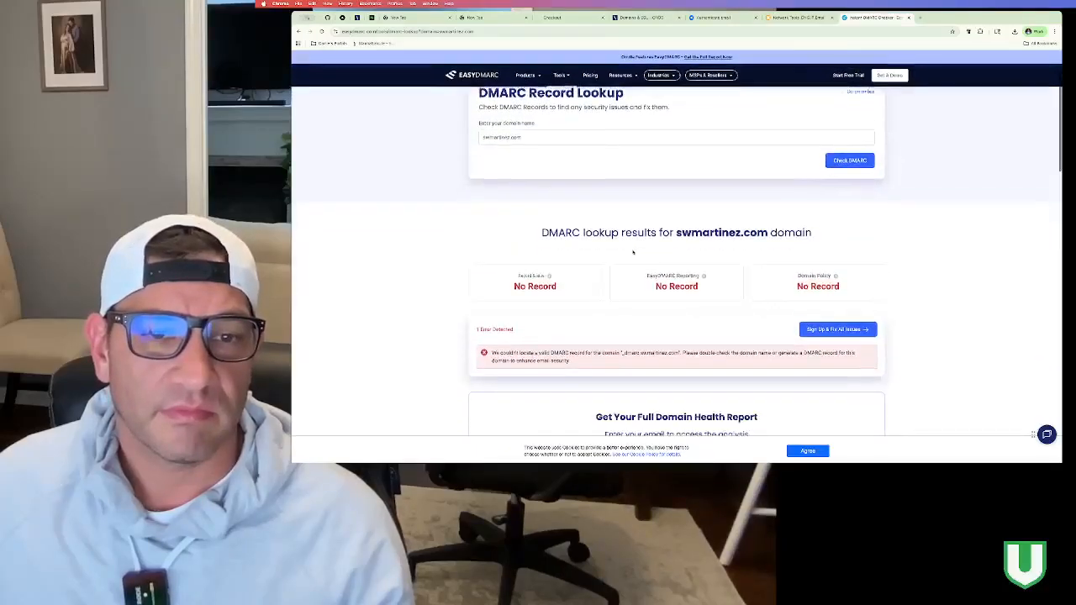
scroll(632, 253, down, 1)
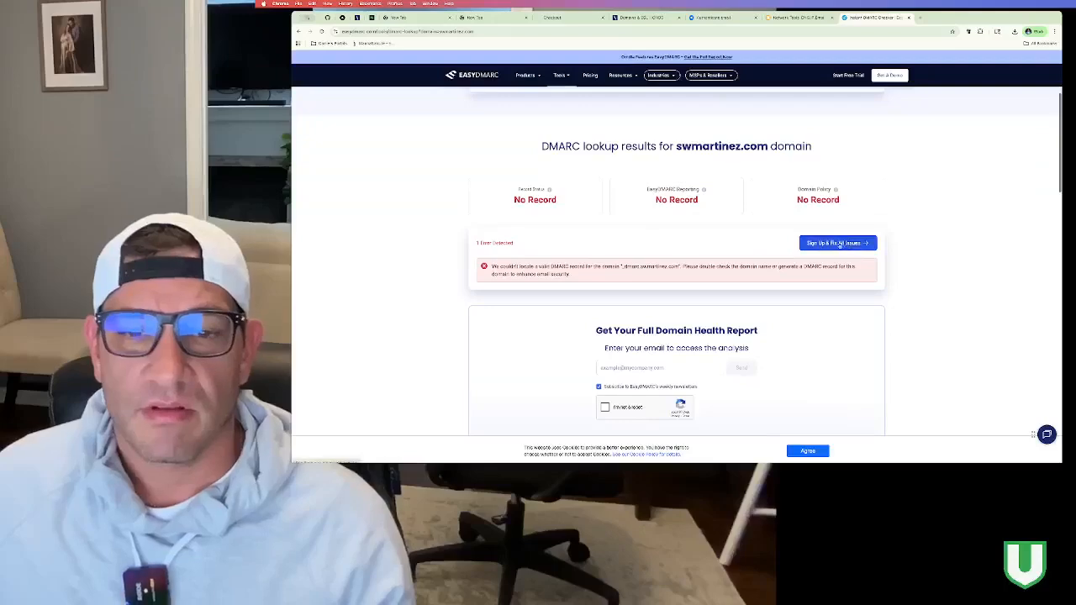
scroll(776, 255, down, 2)
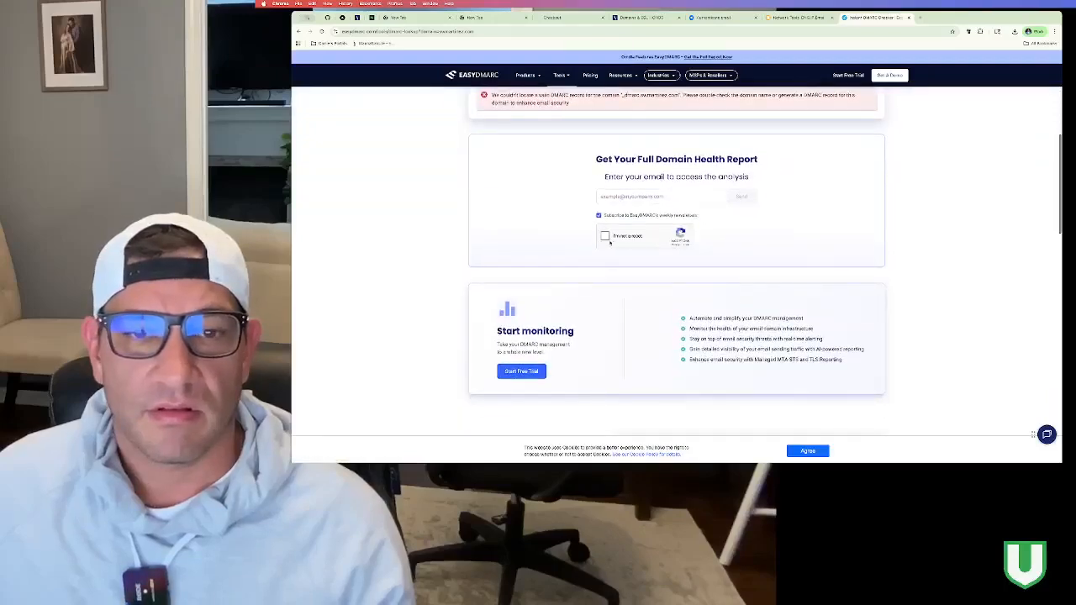
scroll(613, 244, up, 1)
scroll(618, 245, up, 1)
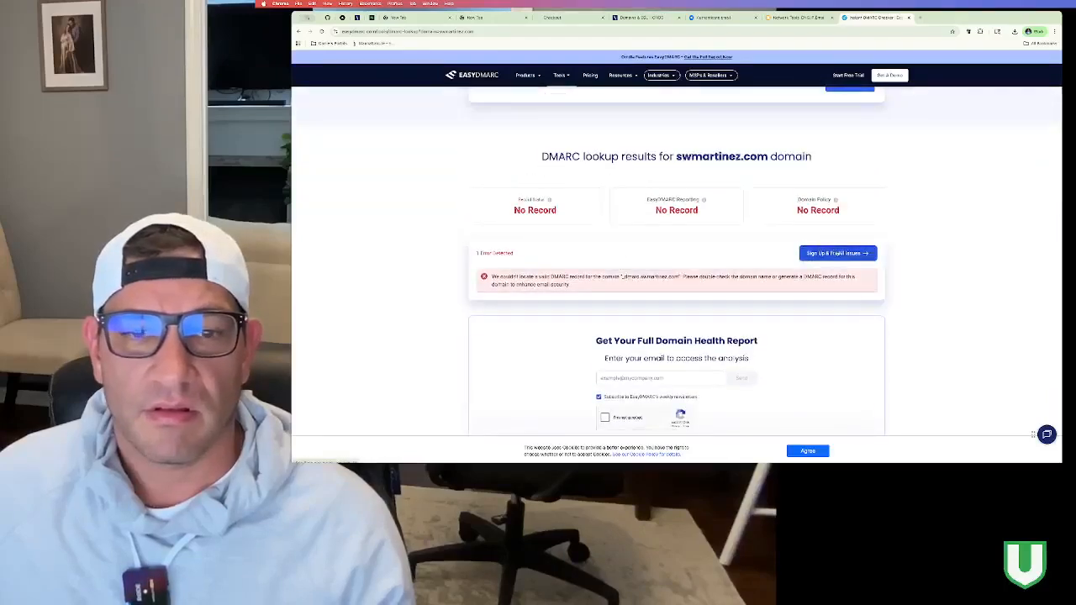
scroll(717, 221, up, 2)
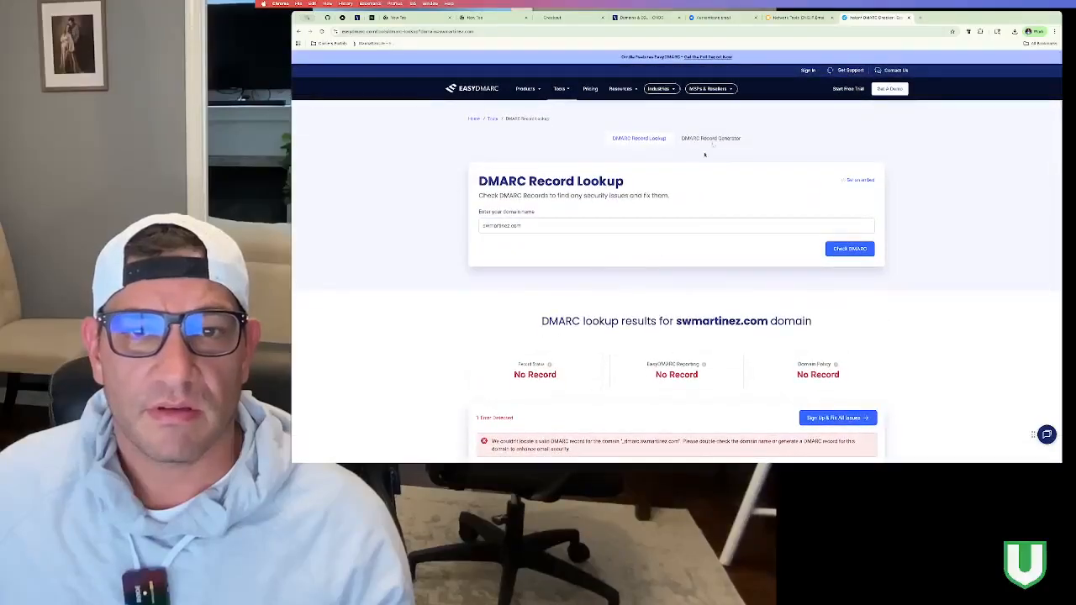
Step: Open EasyDMARC's DMARC Record Generator and enter the aggregate reports address
click(714, 139)
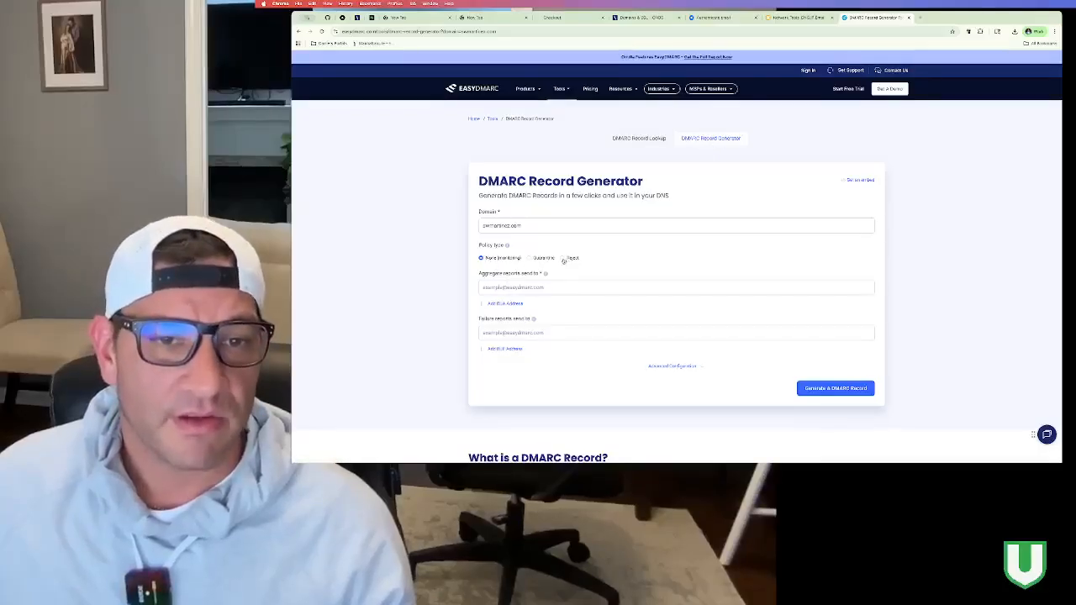
click(539, 288)
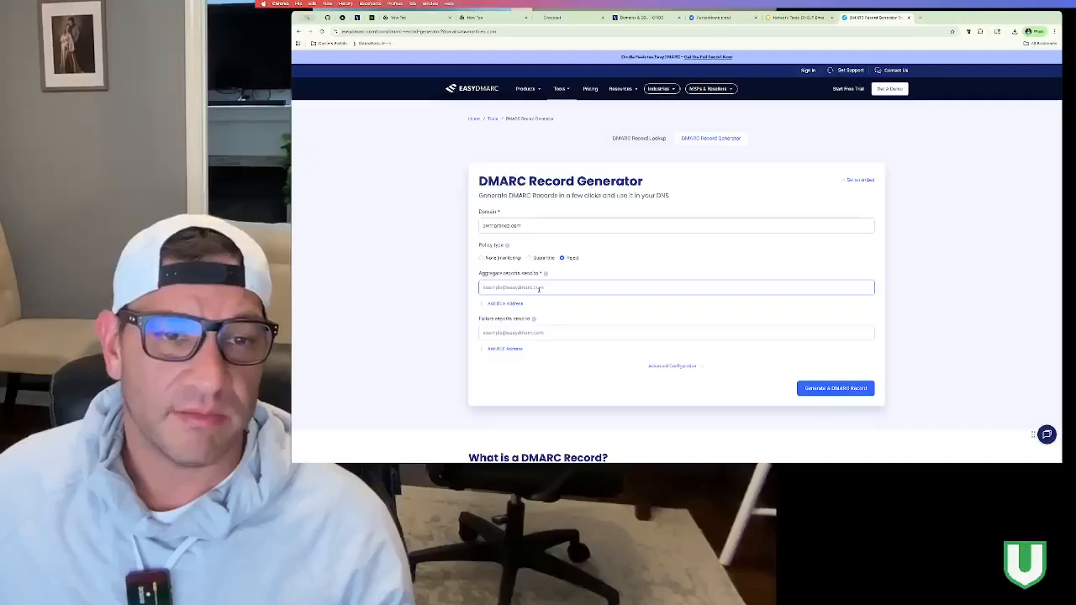
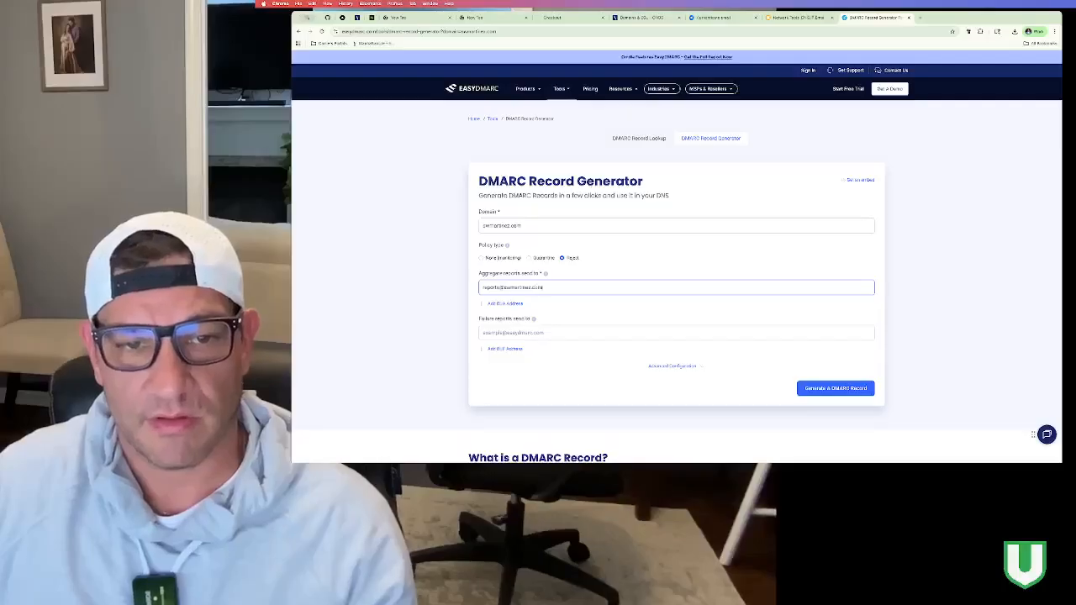
click(532, 334)
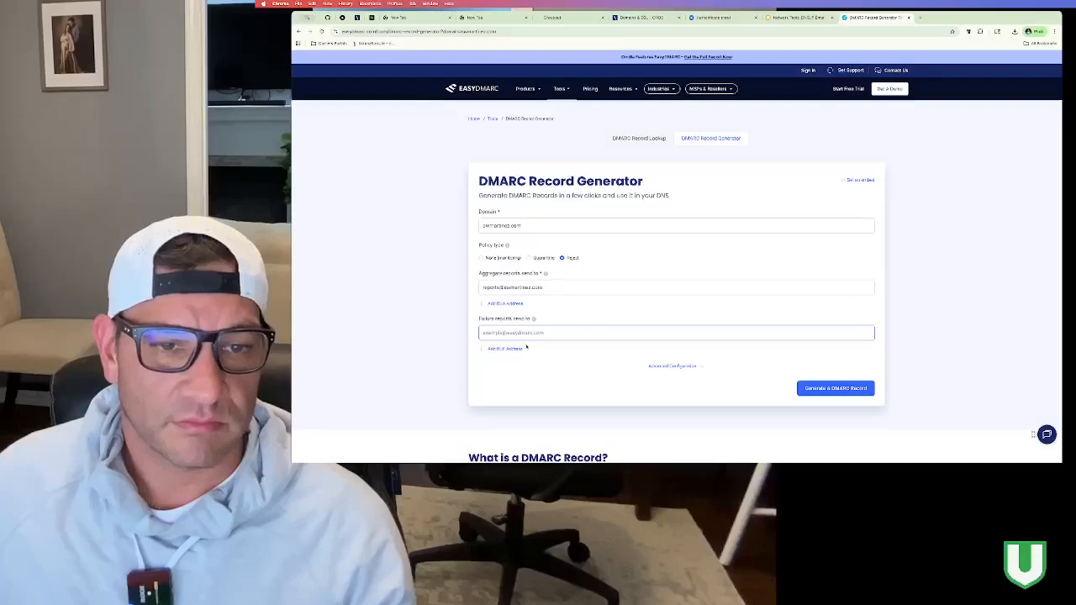
Step: Leave the advanced subdomain, DKIM and SPF alignment options unchanged and generate the Reject-policy record
click(677, 365)
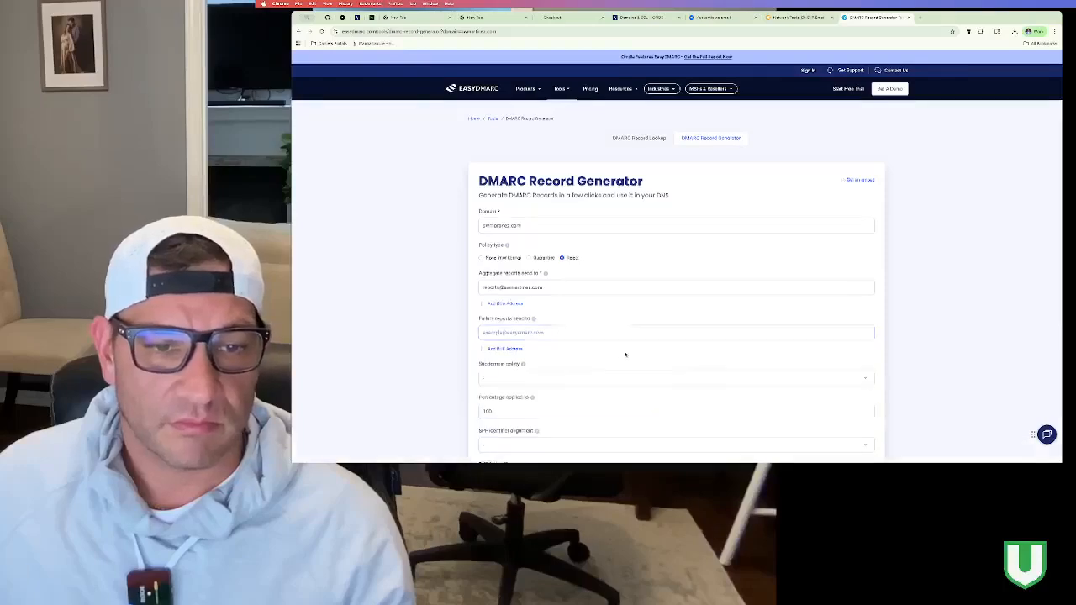
scroll(574, 281, down, 3)
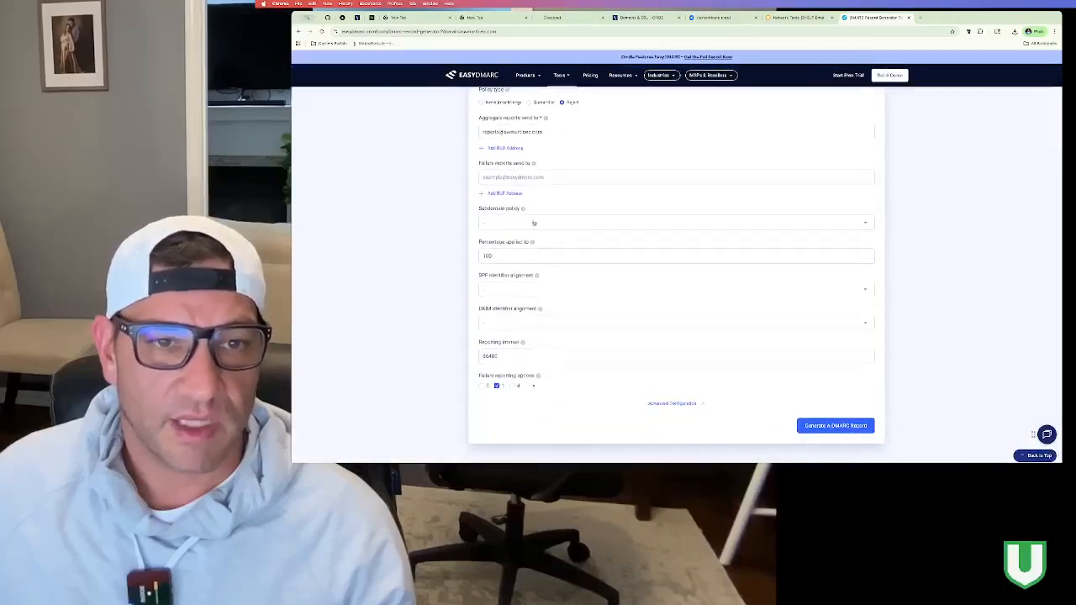
click(551, 222)
click(551, 223)
click(601, 322)
click(601, 324)
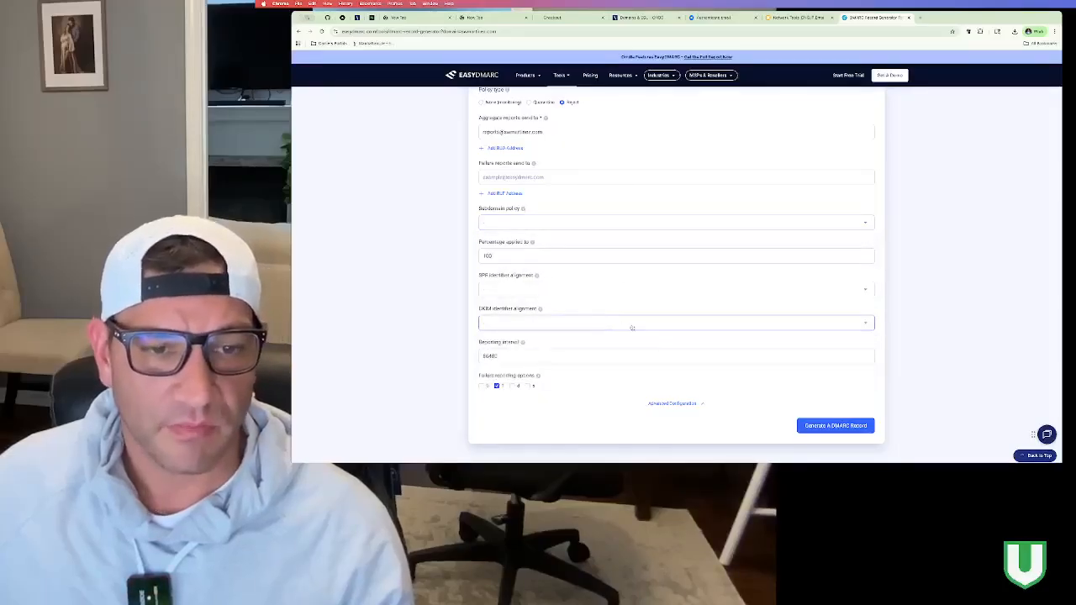
click(555, 290)
click(556, 289)
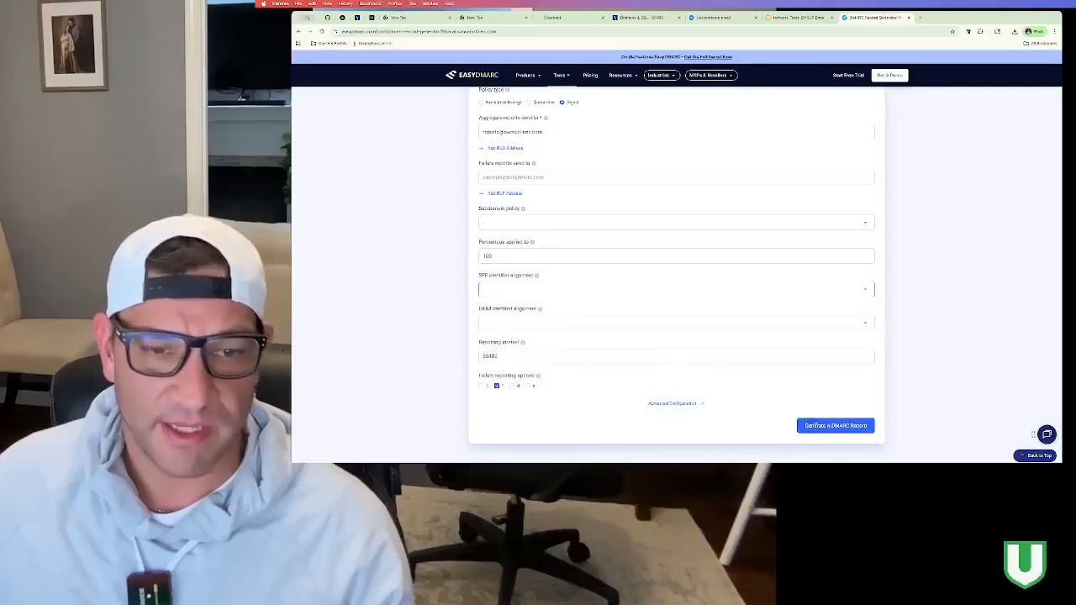
click(821, 426)
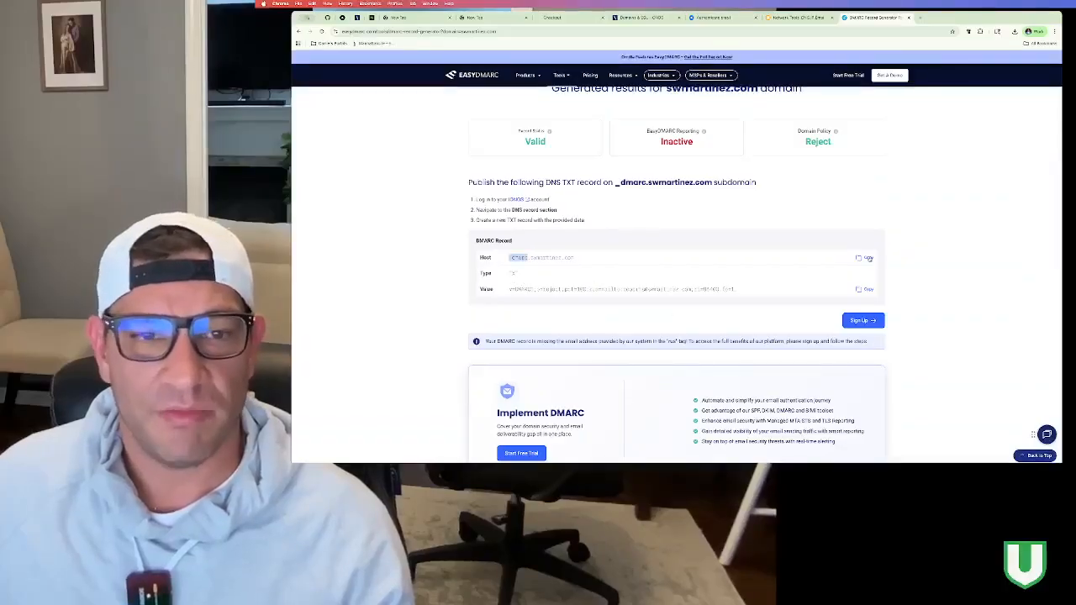
click(645, 17)
Step: Start a new TXT record in IONOS with host name _dmarc
click(553, 127)
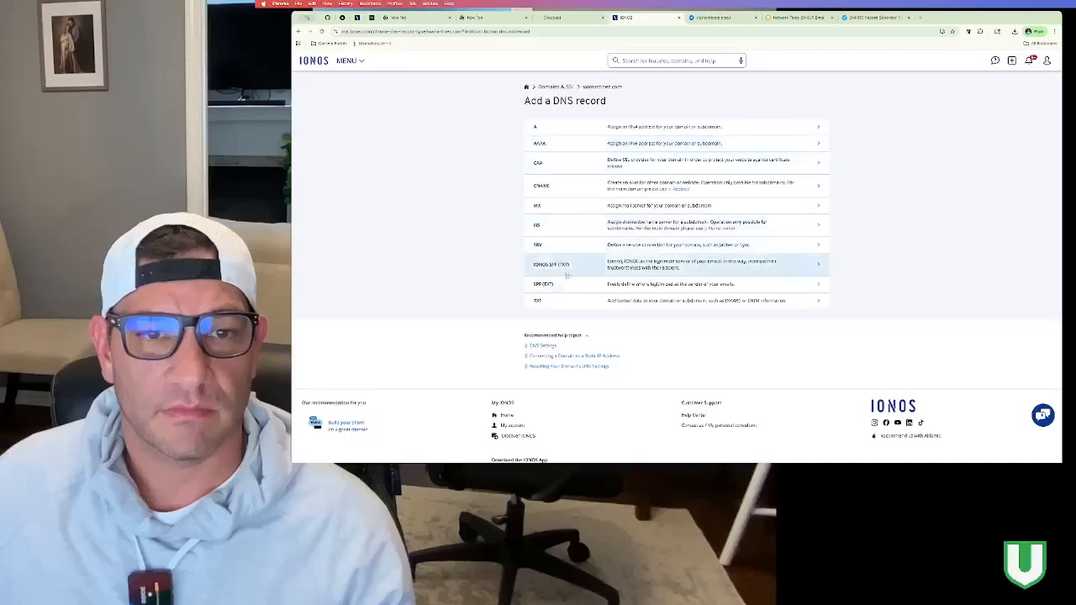
click(575, 301)
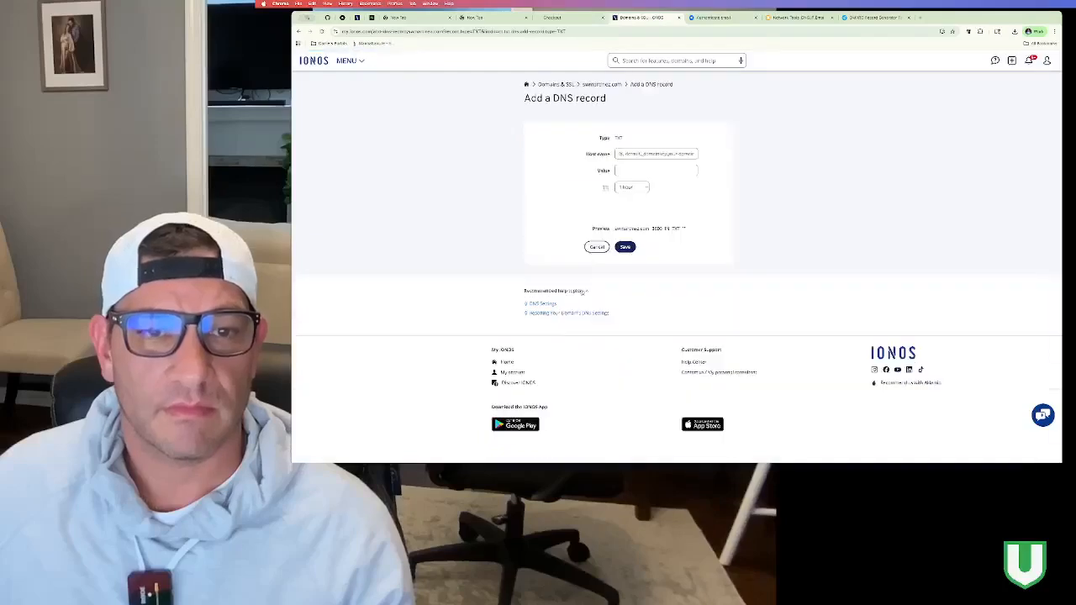
click(644, 154)
text(_dmarc)
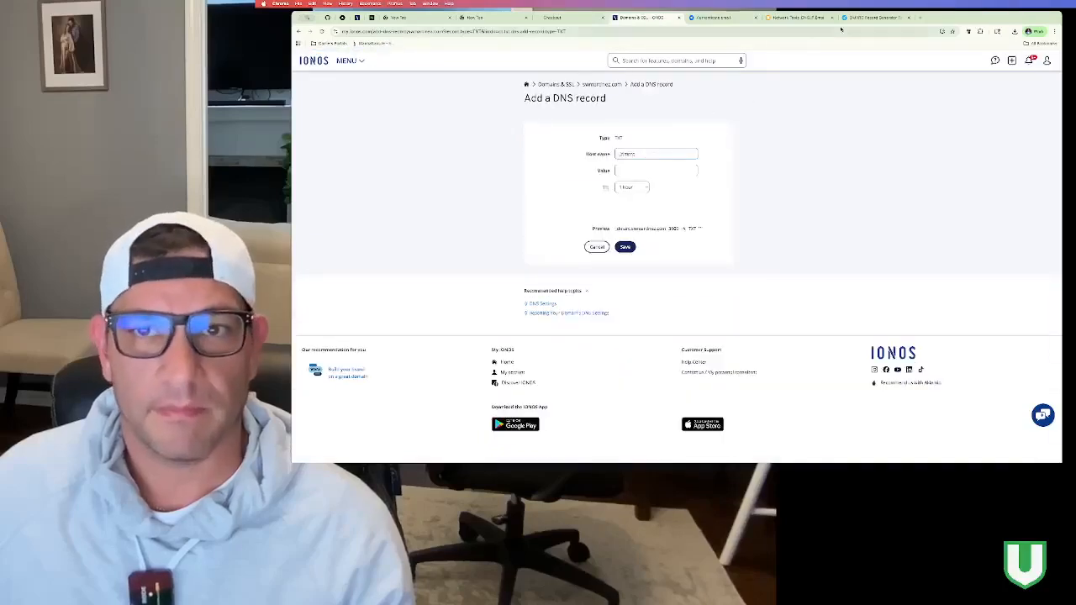
Step: Paste the generated EasyDMARC value into the TXT record and keep the default TTL
click(874, 17)
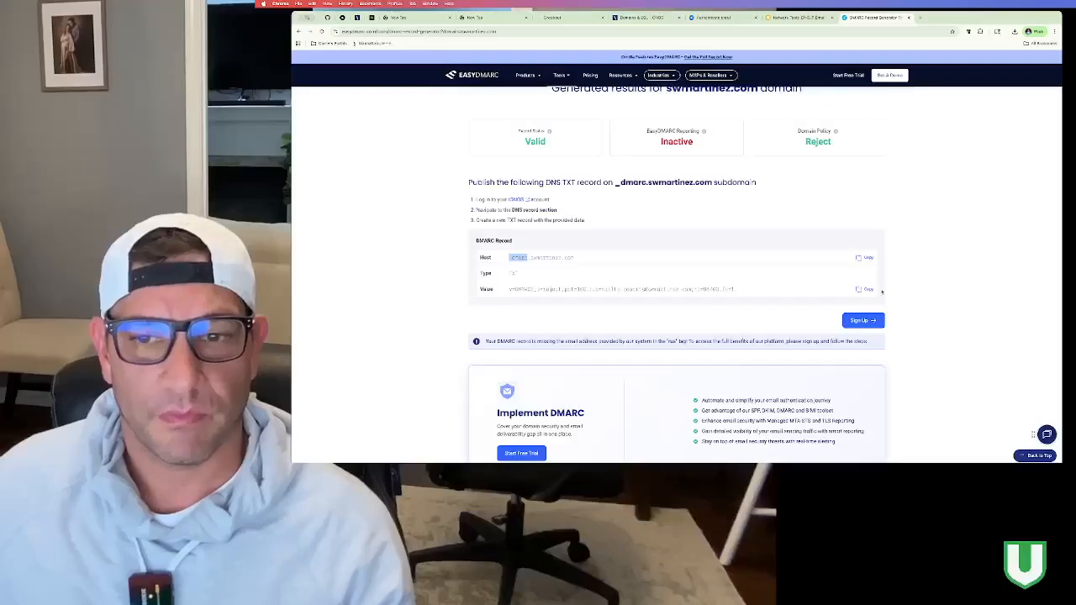
click(866, 289)
click(715, 16)
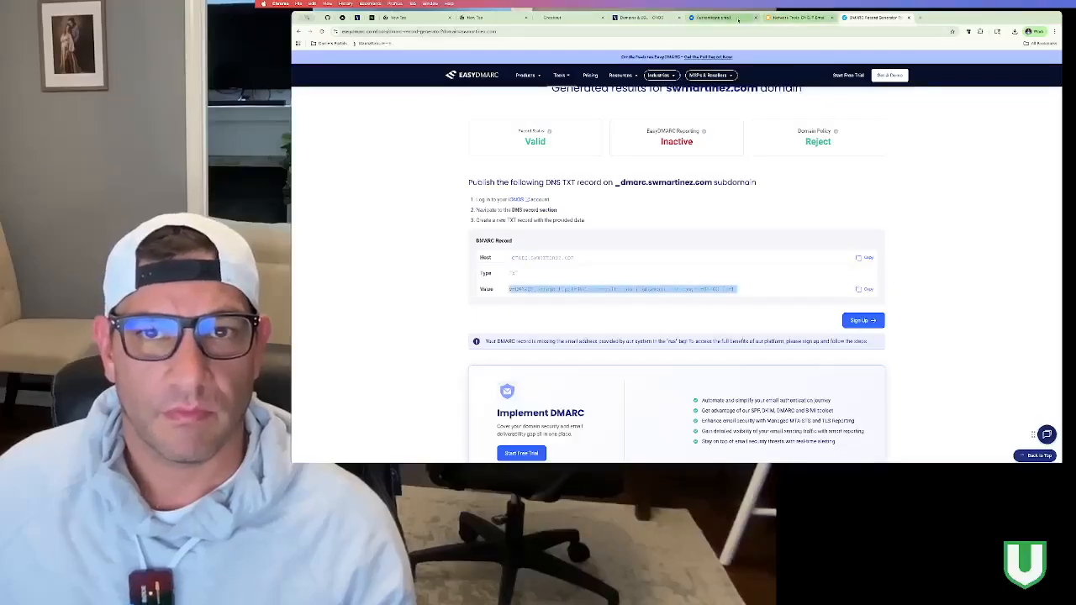
click(664, 21)
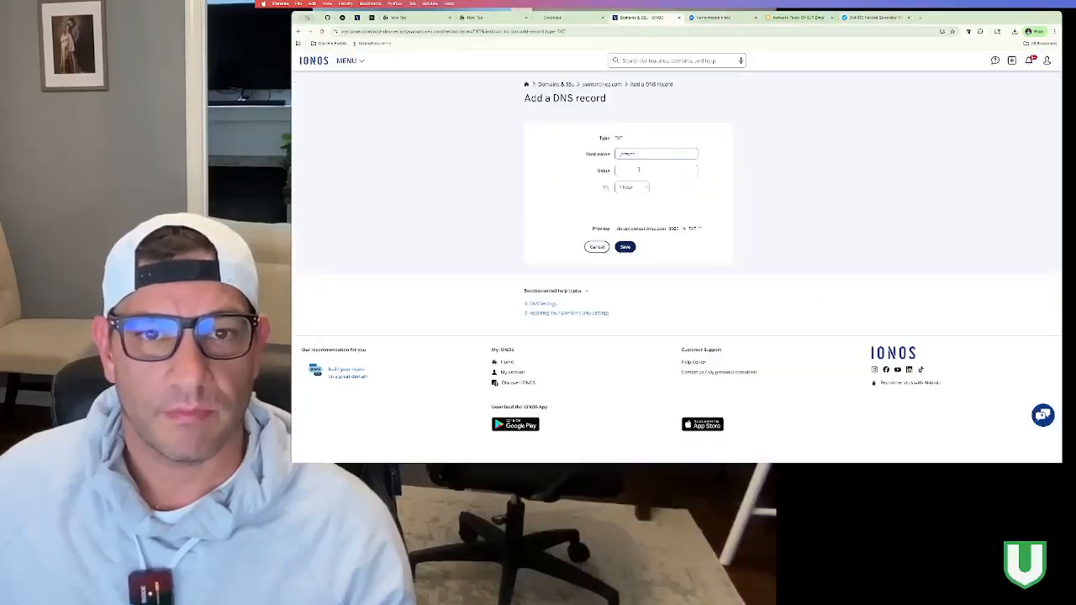
click(638, 169)
key(super+v)
click(631, 186)
click(632, 239)
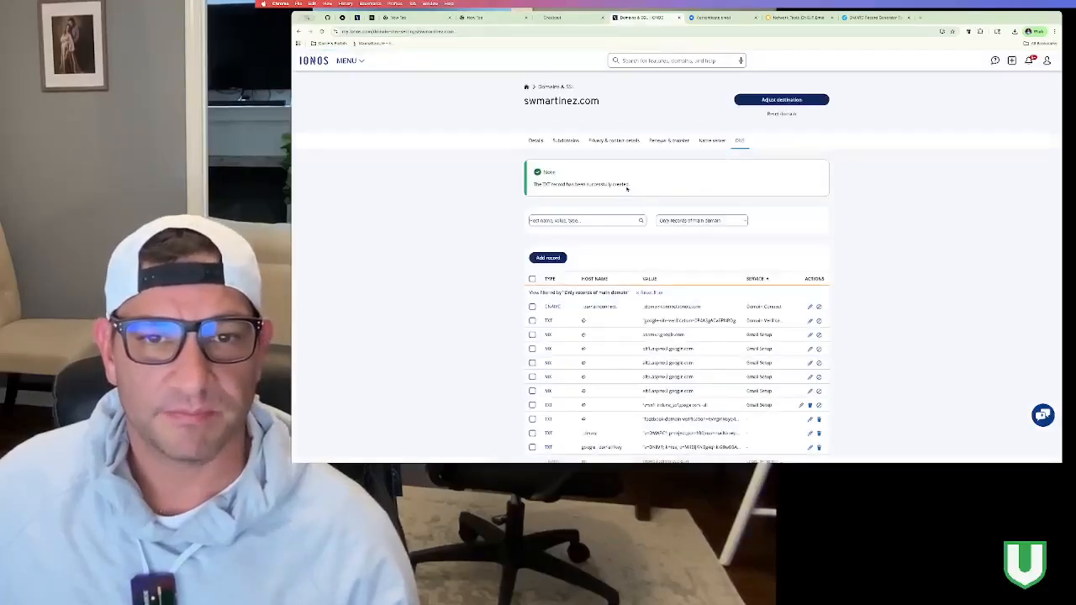
scroll(630, 252, down, 3)
scroll(644, 383, up, 2)
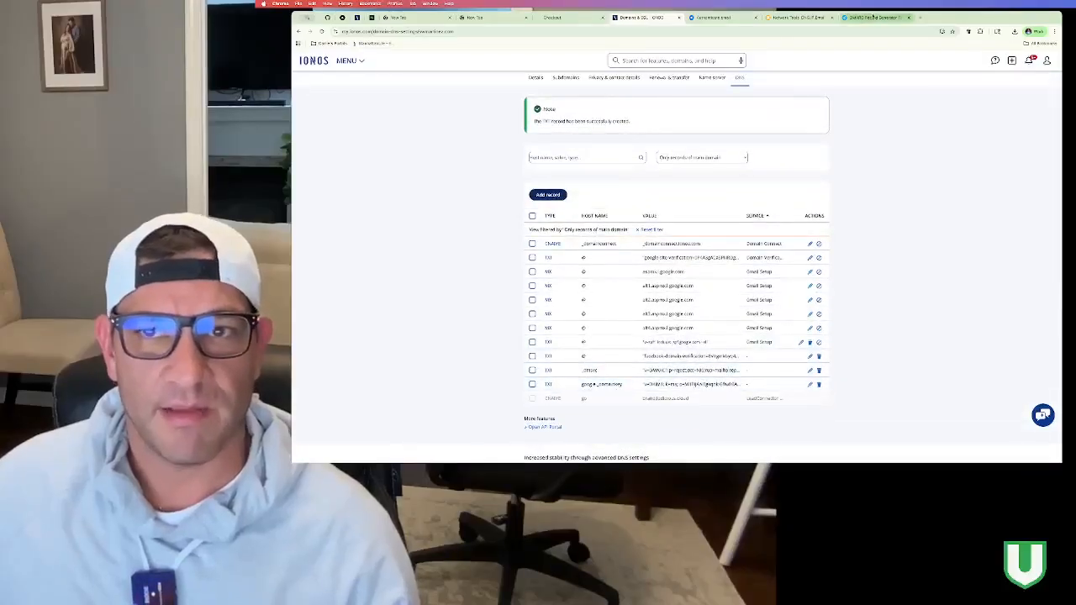
click(869, 17)
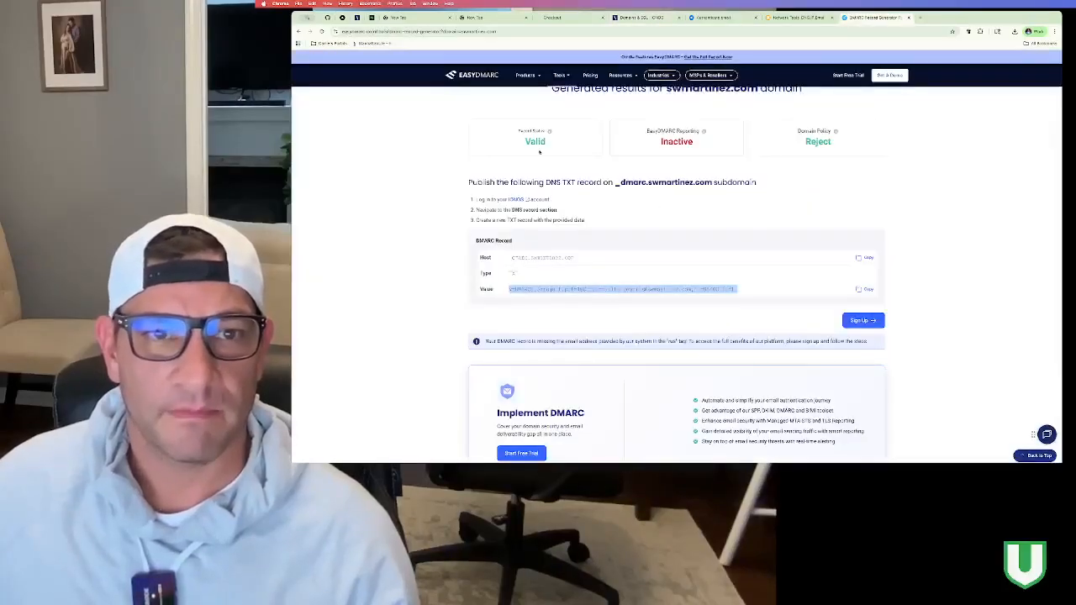
Step: Rerun EasyDMARC's DMARC lookup for swmartinez.com, which still reports No Record with one error
click(496, 165)
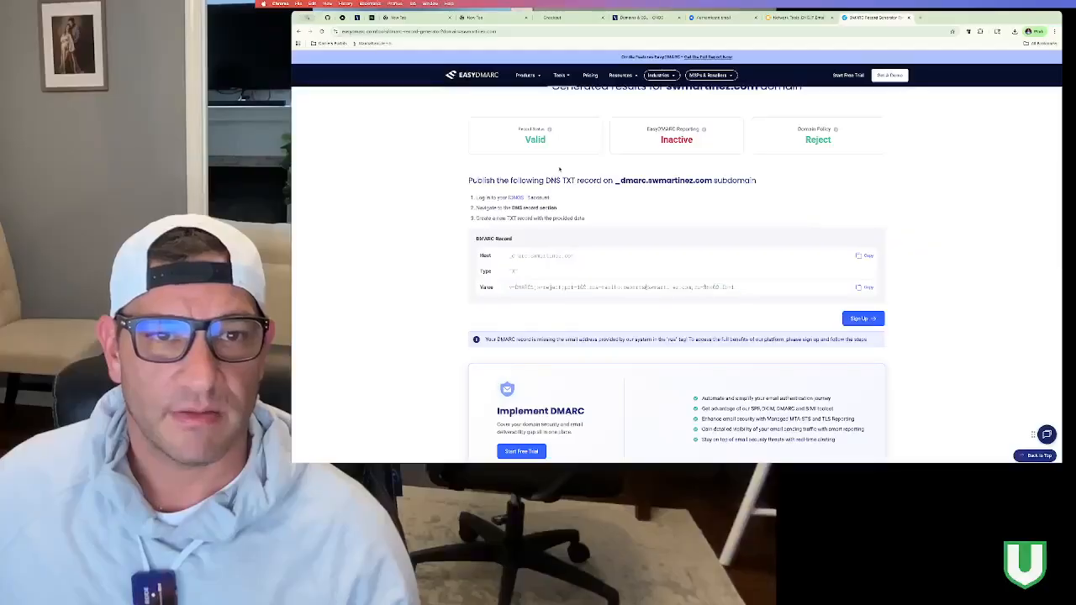
scroll(569, 177, down, 2)
scroll(569, 178, down, 2)
scroll(569, 177, up, 10)
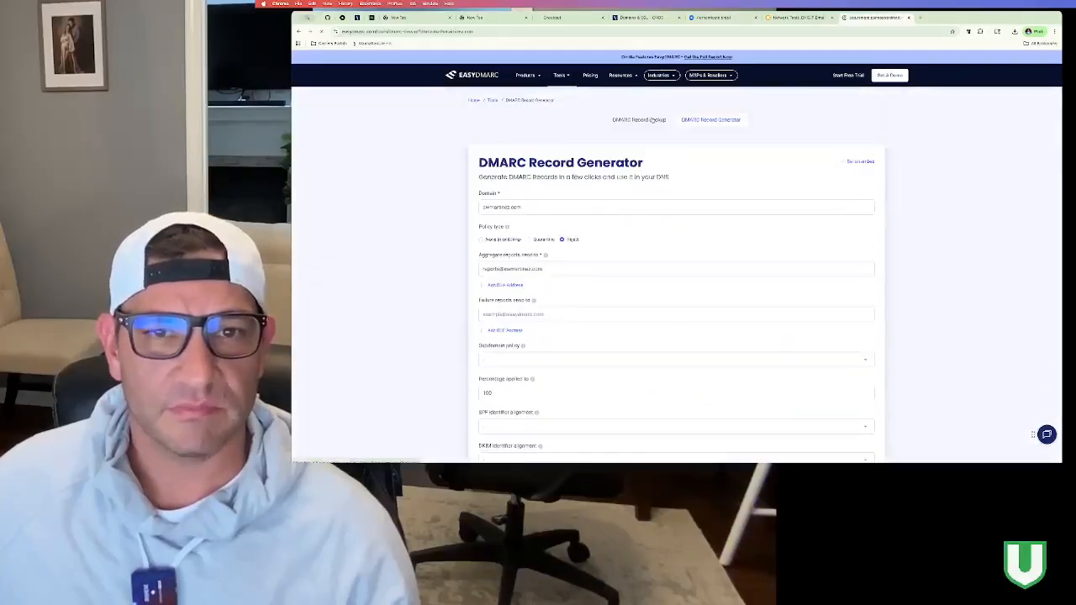
click(652, 120)
scroll(849, 240, down, 3)
scroll(849, 240, up, 4)
click(841, 252)
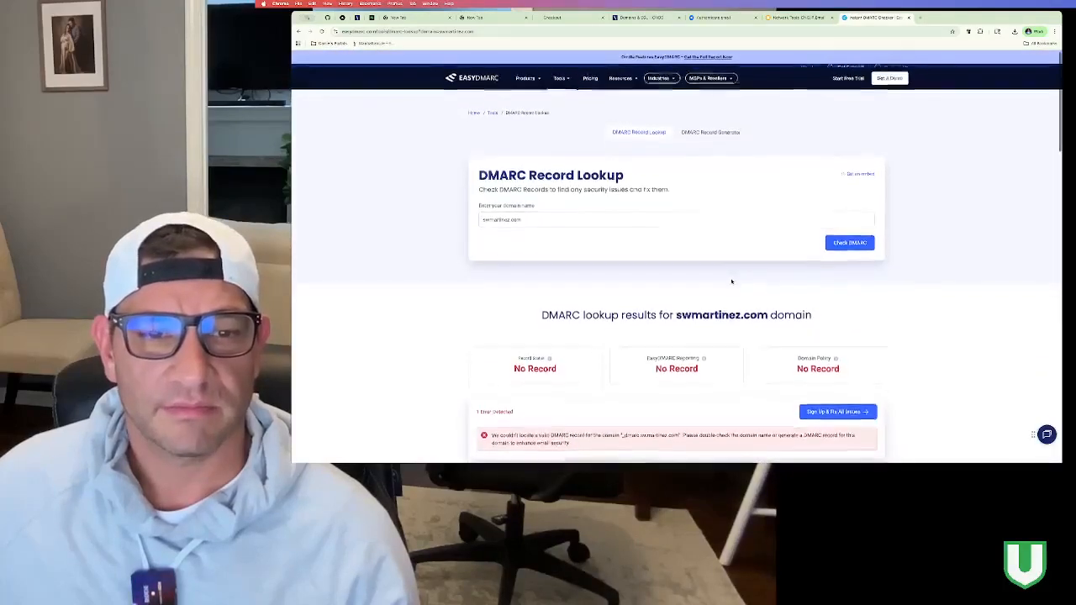
scroll(731, 283, down, 2)
scroll(732, 283, down, 2)
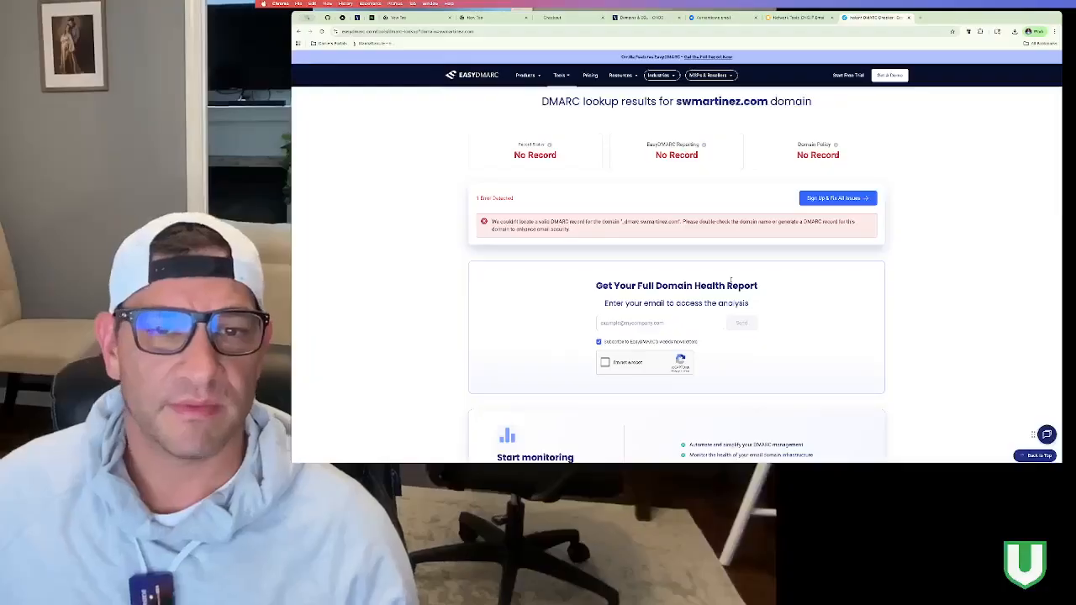
scroll(730, 283, up, 5)
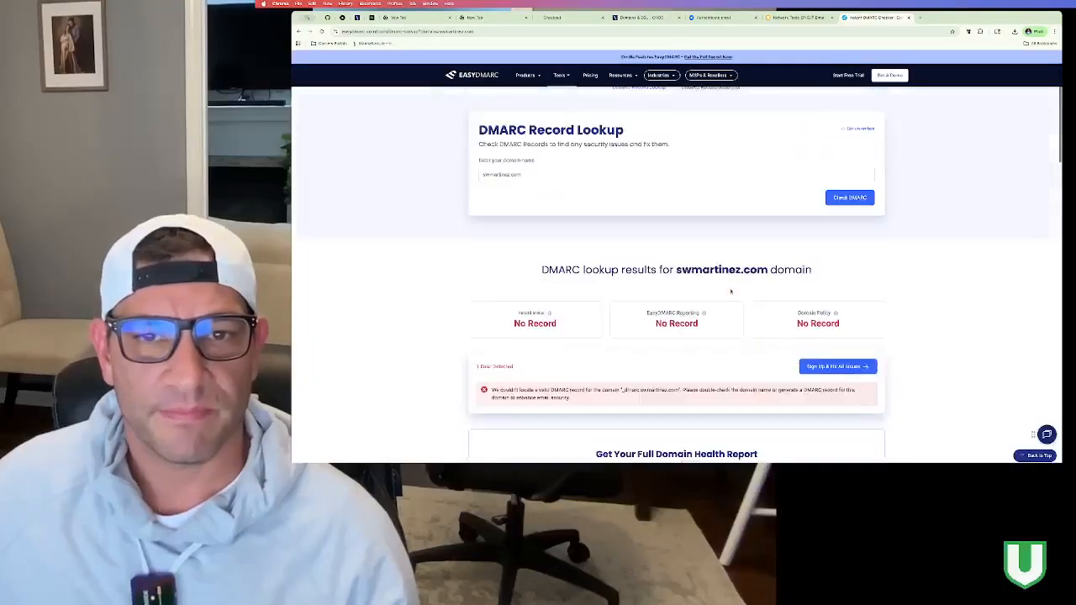
Step: Rerun MxToolbox's DMARC lookup for swmartinez.com and highlight the newly published record
click(798, 19)
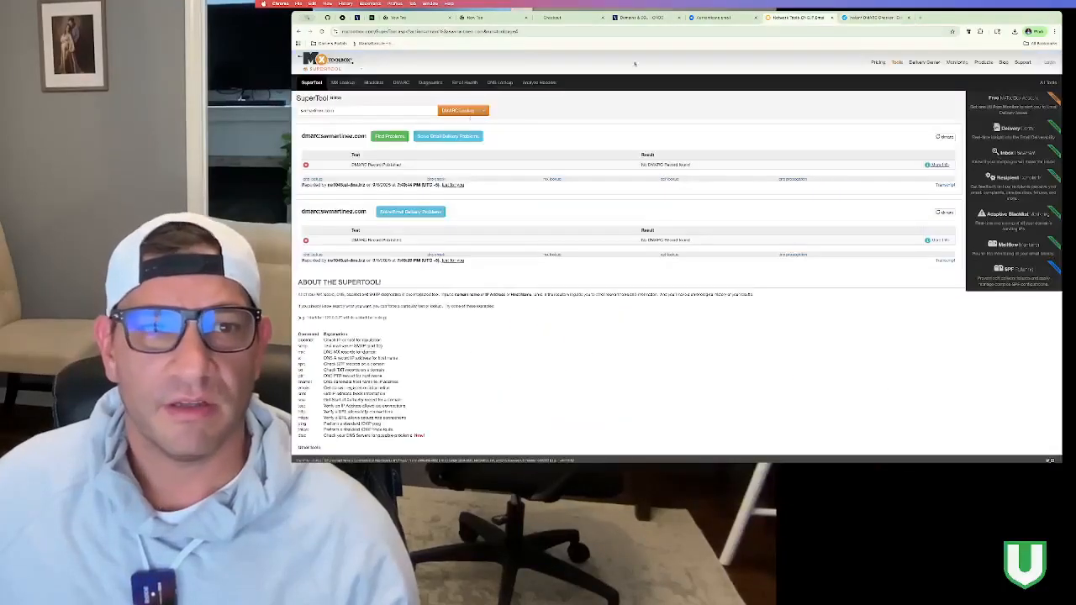
click(480, 113)
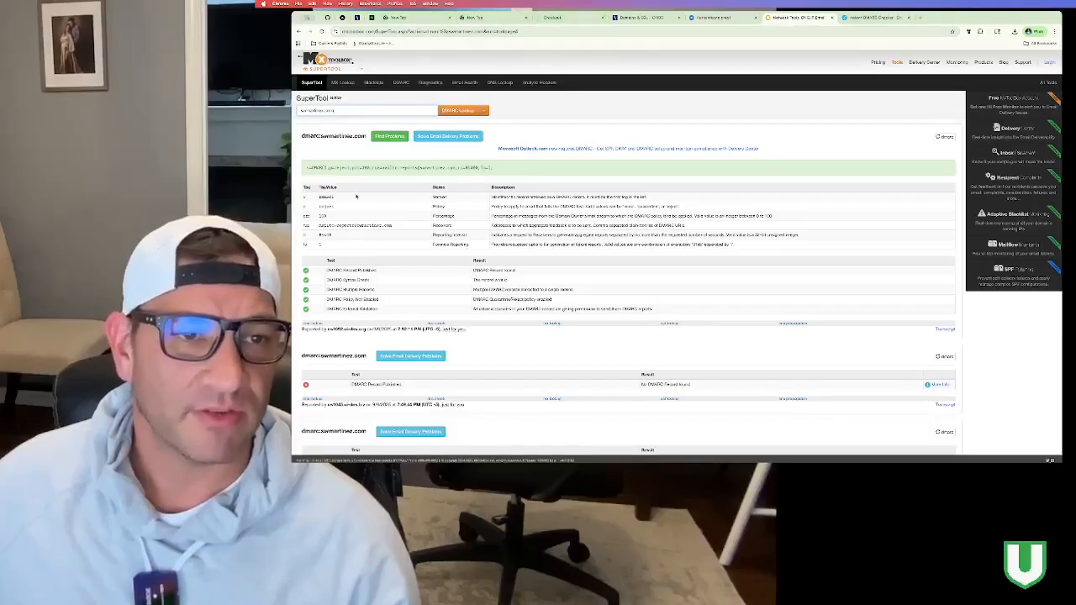
drag(306, 168, 505, 170)
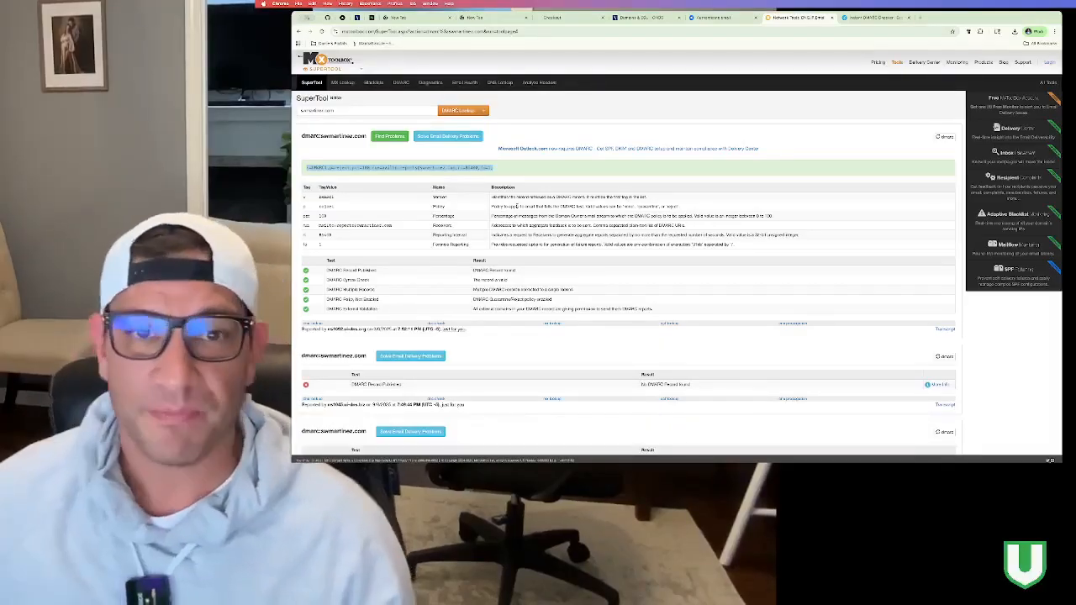
click(874, 17)
Step: Go back to the 'dmarc record generator' Google results and open DMARCLY's Free DMARC Record Generator
click(298, 31)
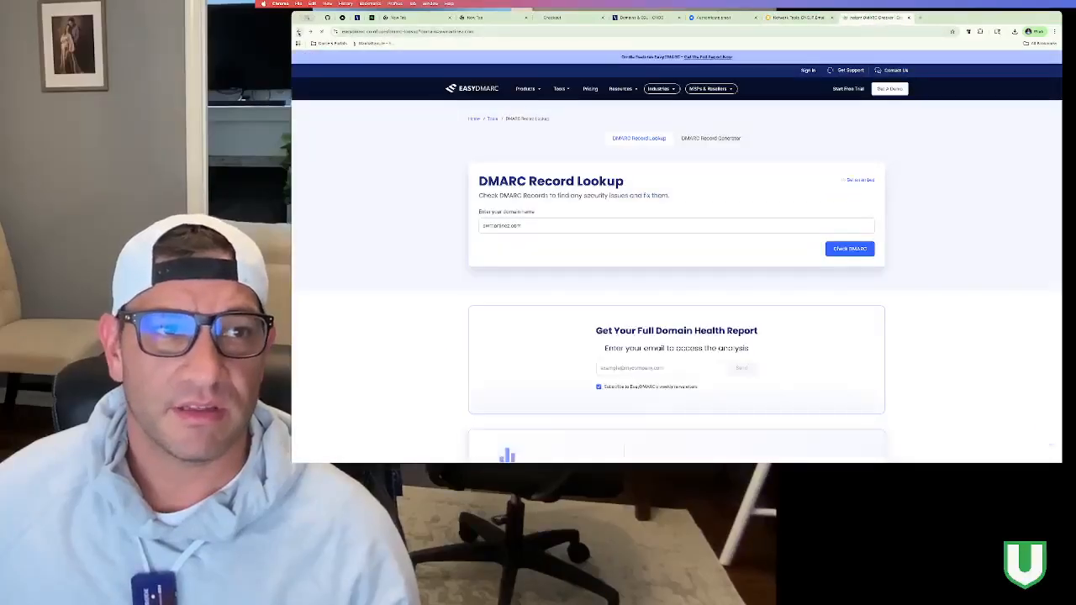
click(298, 31)
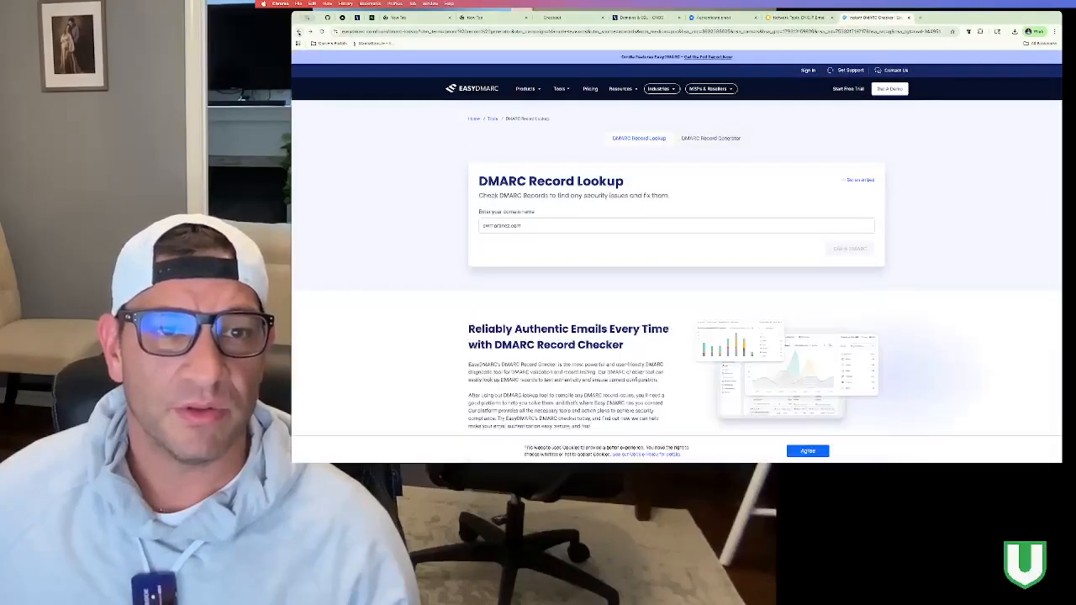
click(298, 31)
scroll(452, 73, up, 2)
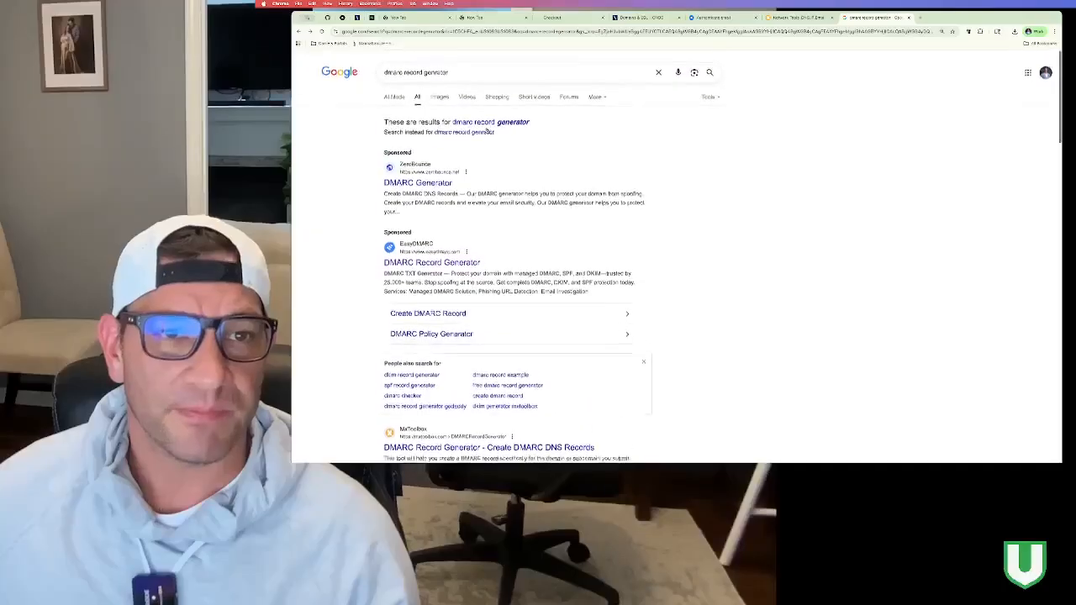
scroll(429, 210, down, 5)
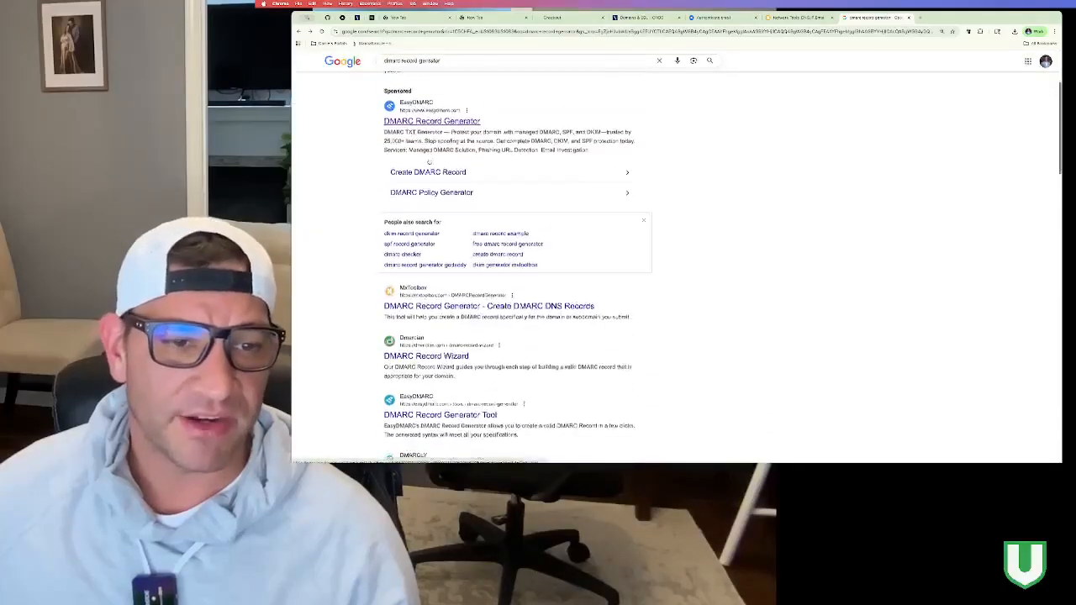
scroll(437, 263, down, 4)
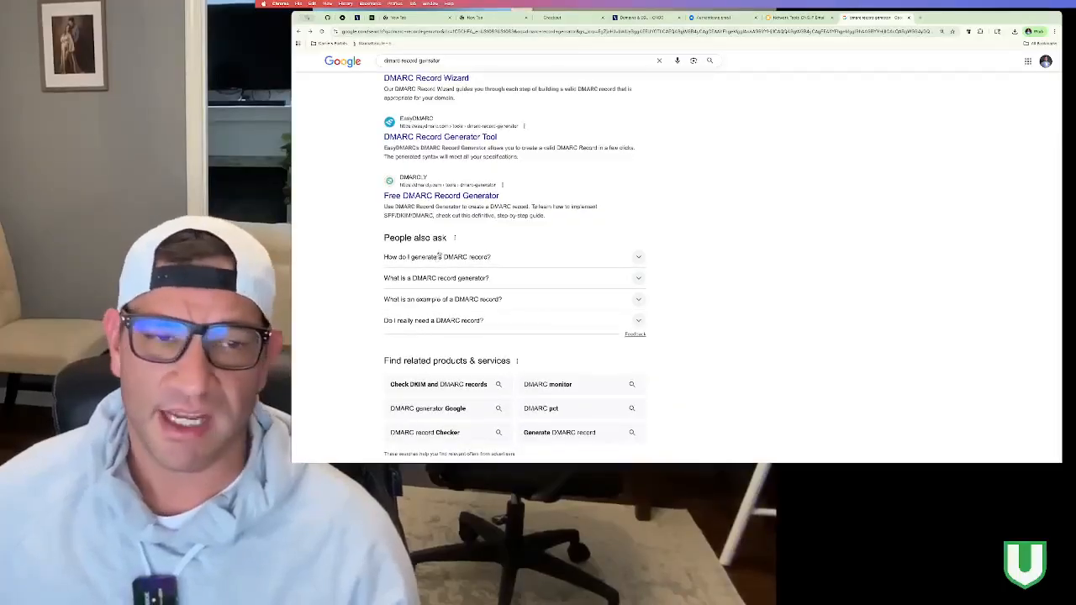
scroll(436, 257, up, 1)
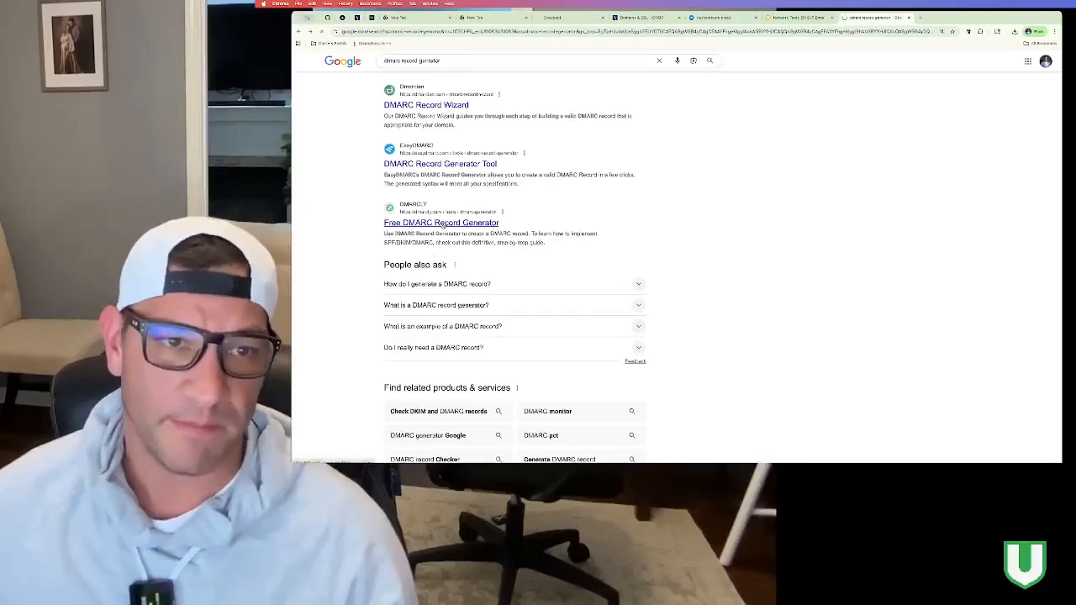
click(437, 223)
Step: Generate a DMARCLY record with Reject policy and the aggregate report e-mail address, then regenerate it
click(429, 147)
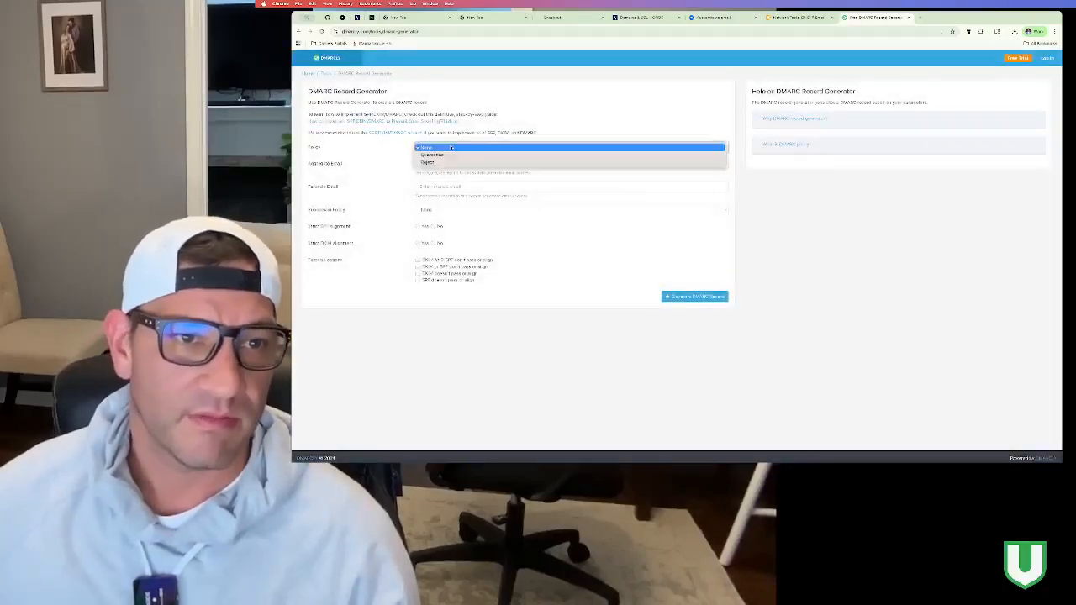
click(426, 161)
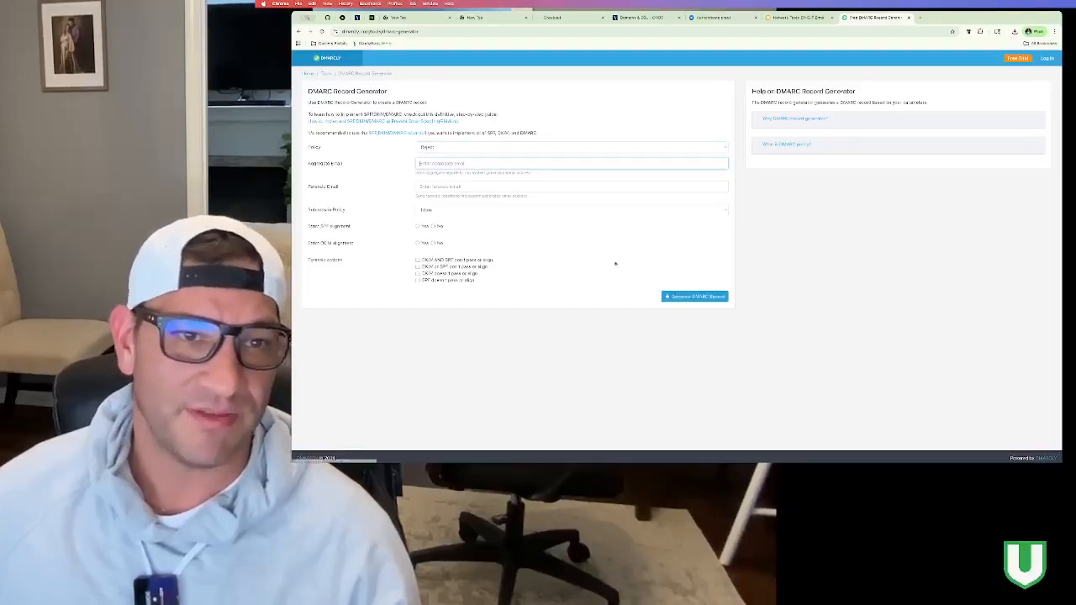
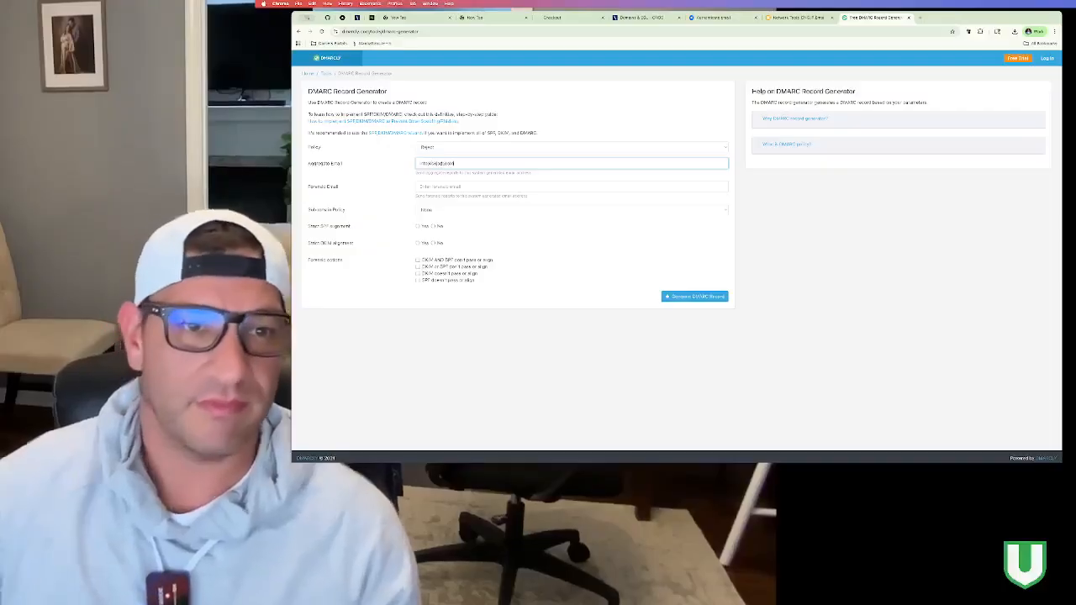
click(694, 296)
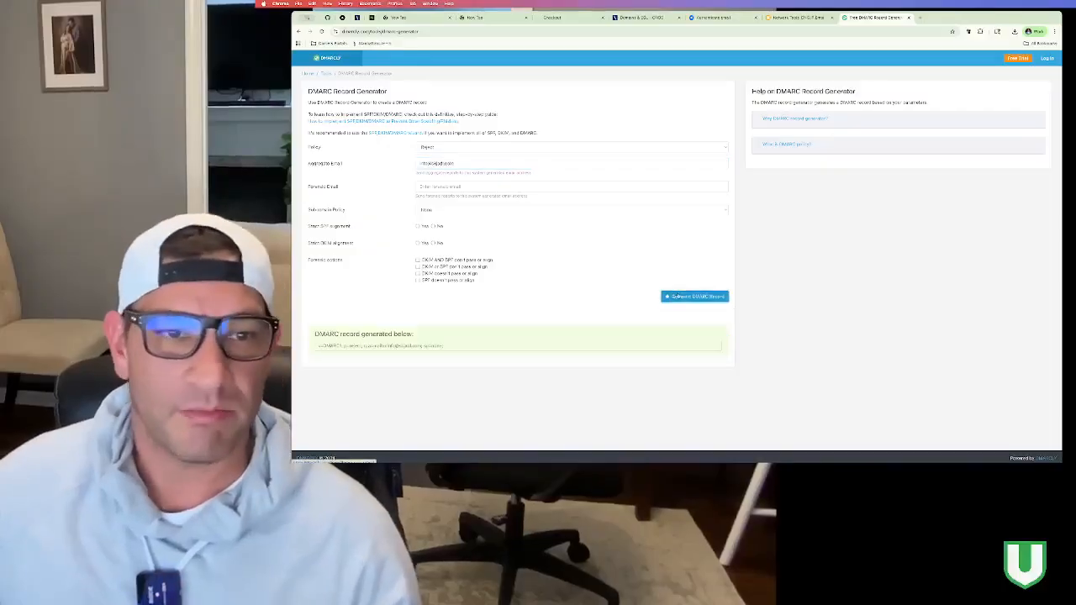
mouse_move(443, 346)
mouse_down()
mouse_move(313, 348)
mouse_move(457, 348)
mouse_up()
click(330, 346)
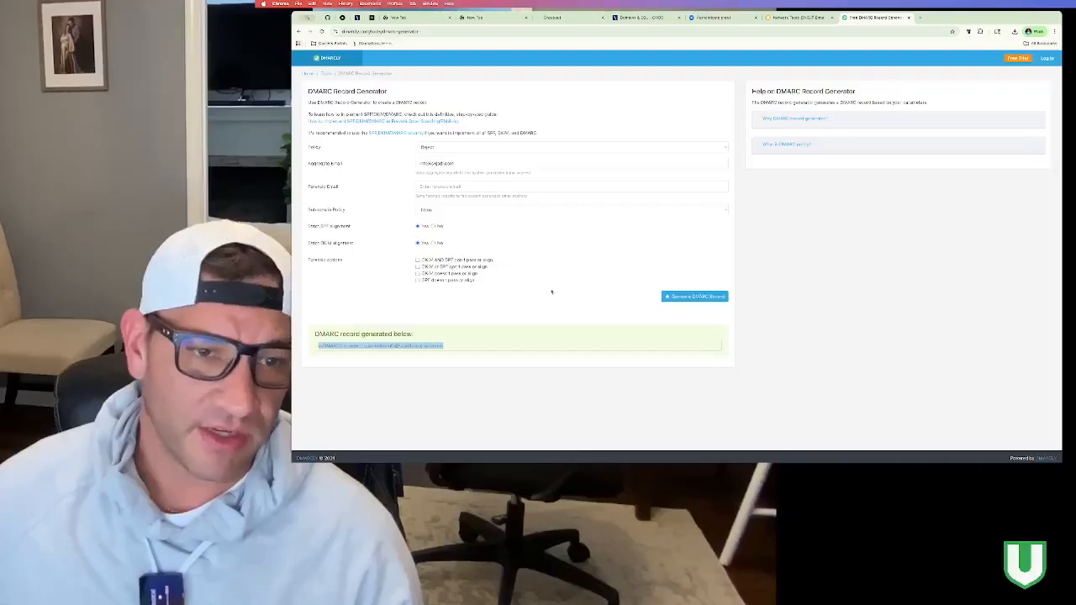
click(695, 296)
Step: Select the full generated DMARCLY record and go back to swmartinez.com's IONOS DNS records
triple_click(477, 345)
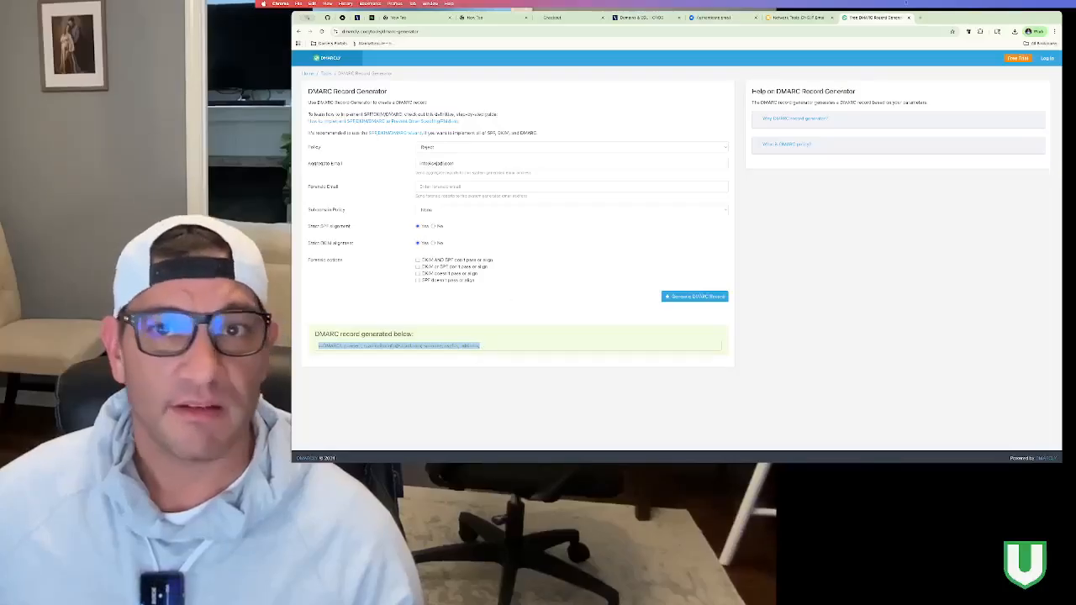
click(650, 19)
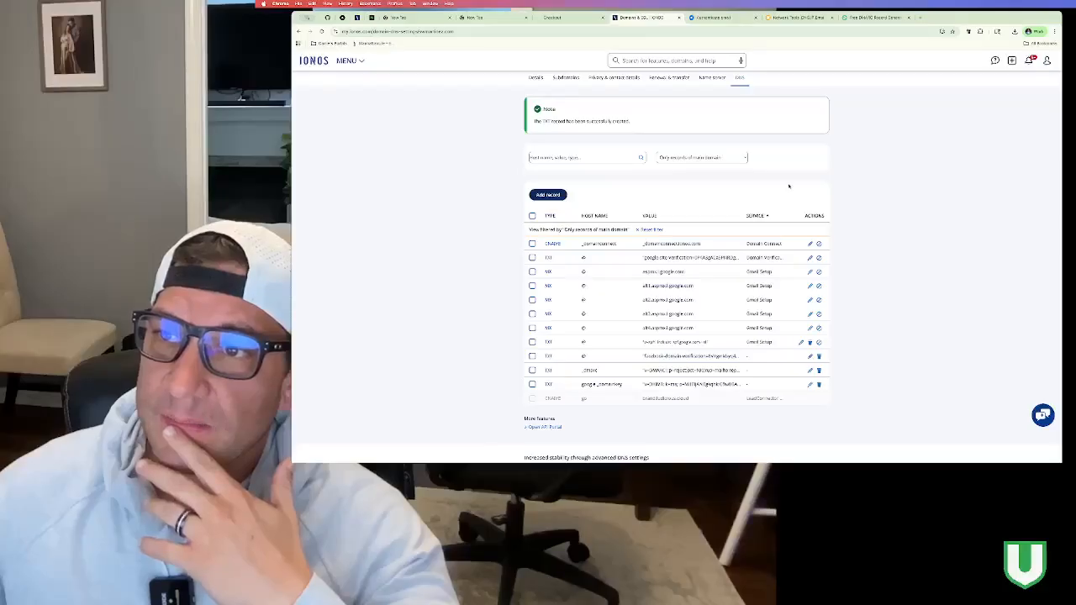
Step: Confirm swmartinez.com's _dmarc TXT record is listed beside the Gmail MX and verification records
scroll(792, 186, up, 1)
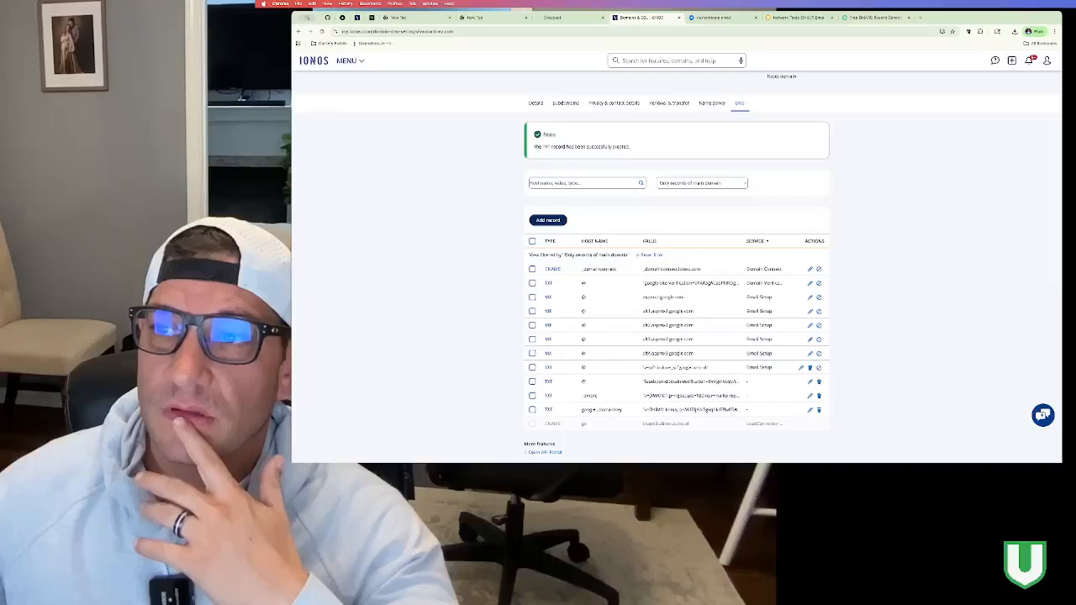
scroll(712, 184, down, 2)
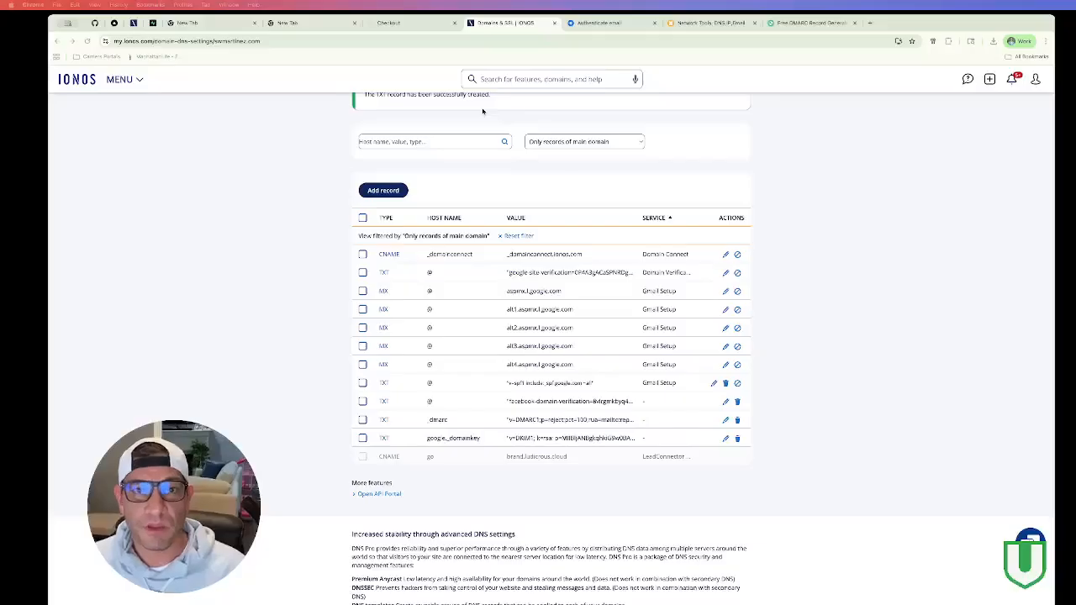
click(303, 26)
Step: Load app.gohighlevel.com in the new browser tab
text(app)
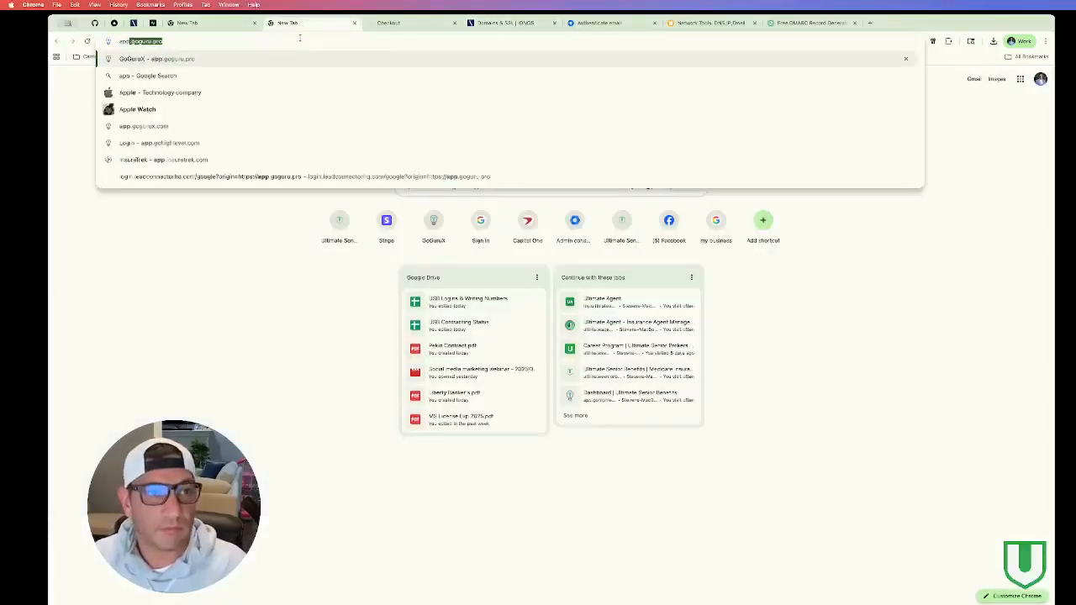
text(gog)
key(BackSpace)
key(BackSpace)
key(BackSpace)
text(.go)
key(Return)
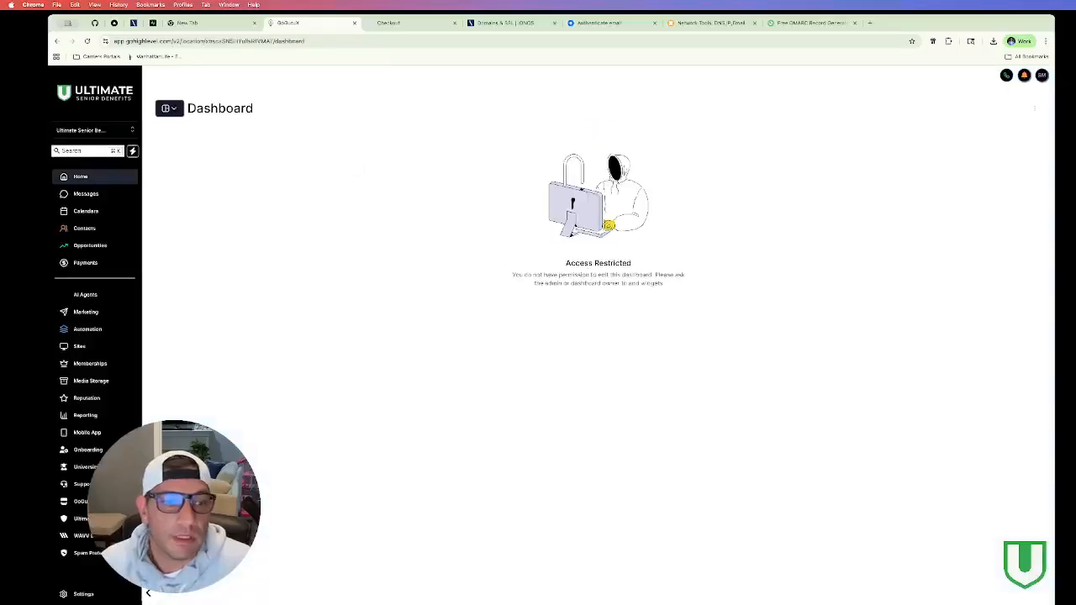
Step: Go to Settings > Domains & URL Redirects and choose Connect a domain for Email
click(68, 594)
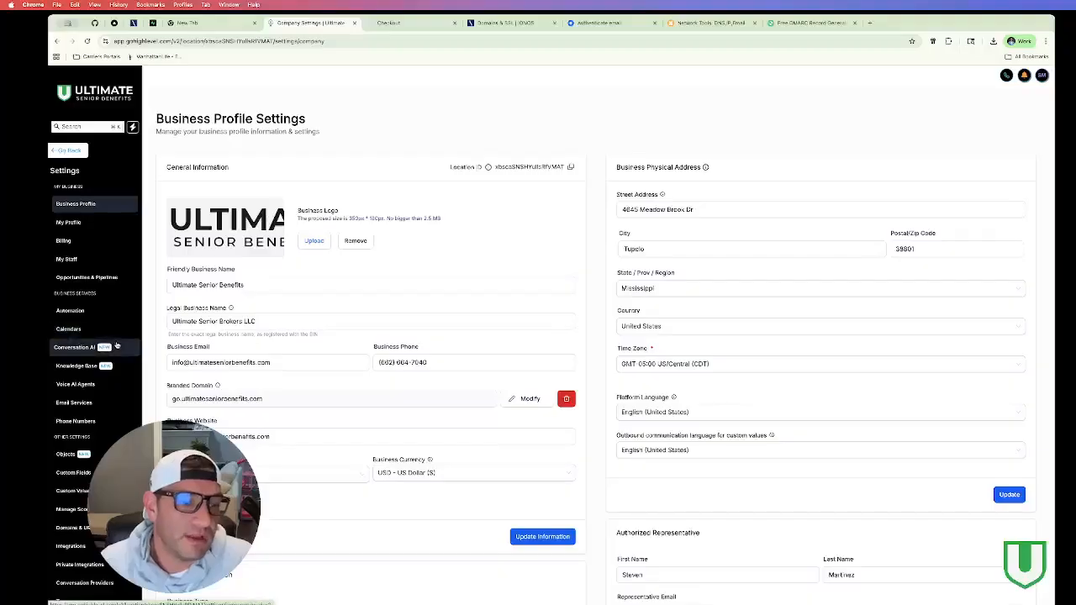
click(72, 527)
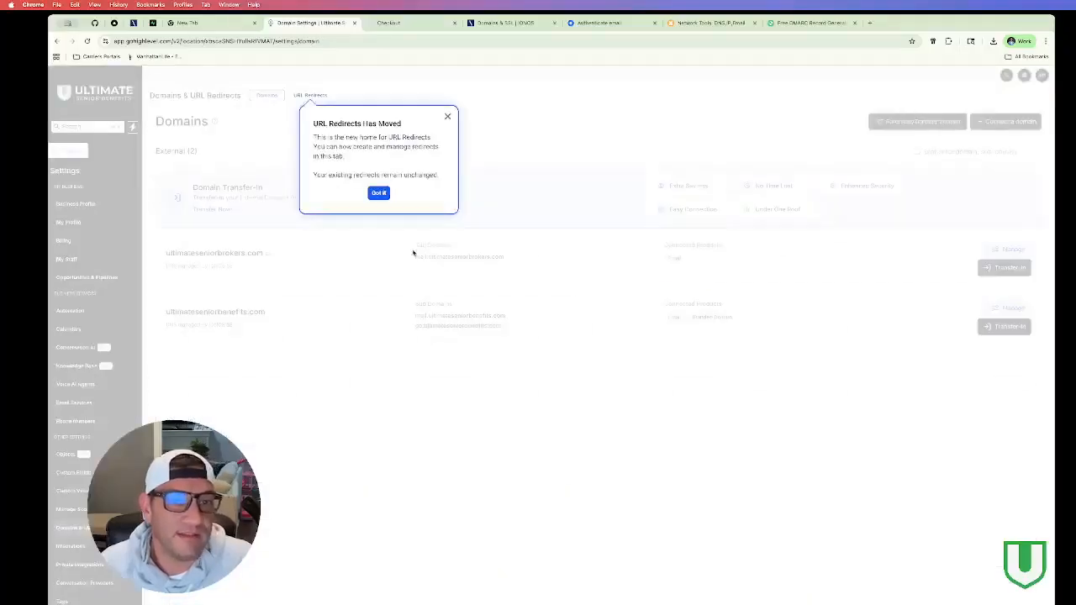
click(446, 117)
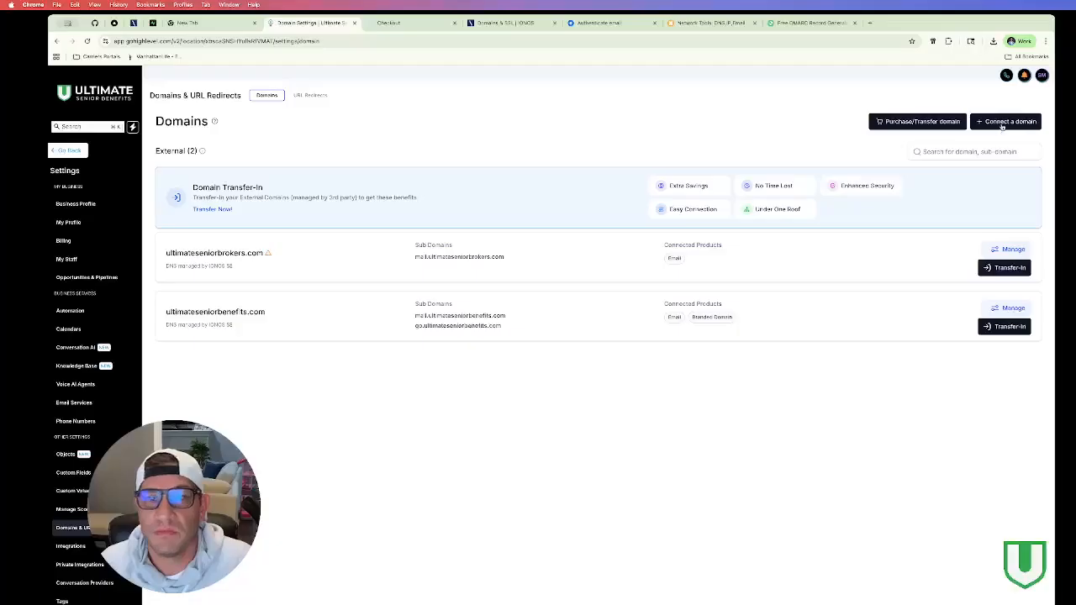
click(1002, 125)
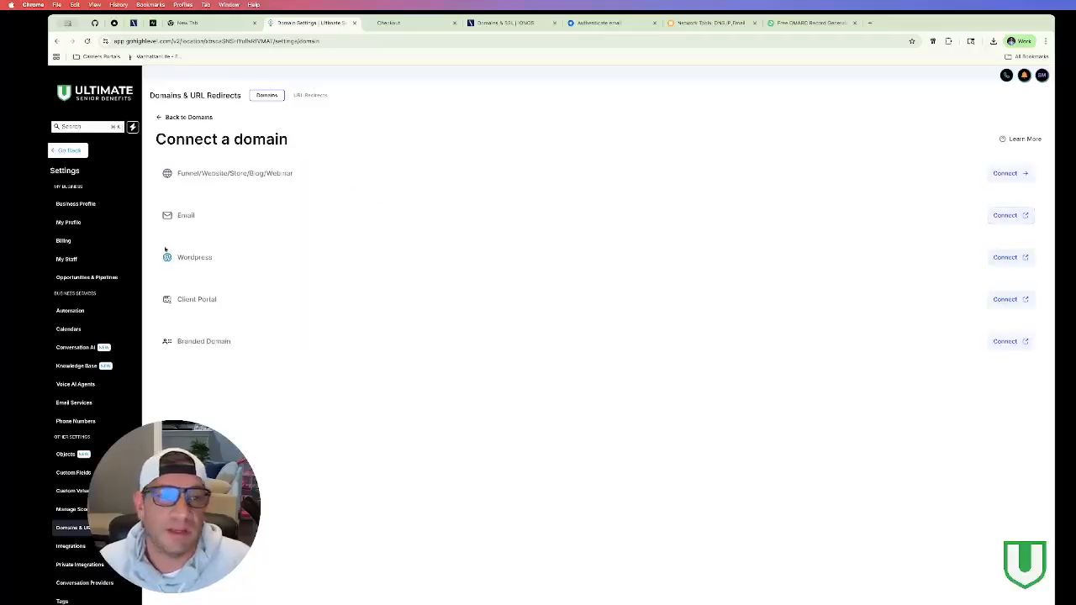
click(1006, 222)
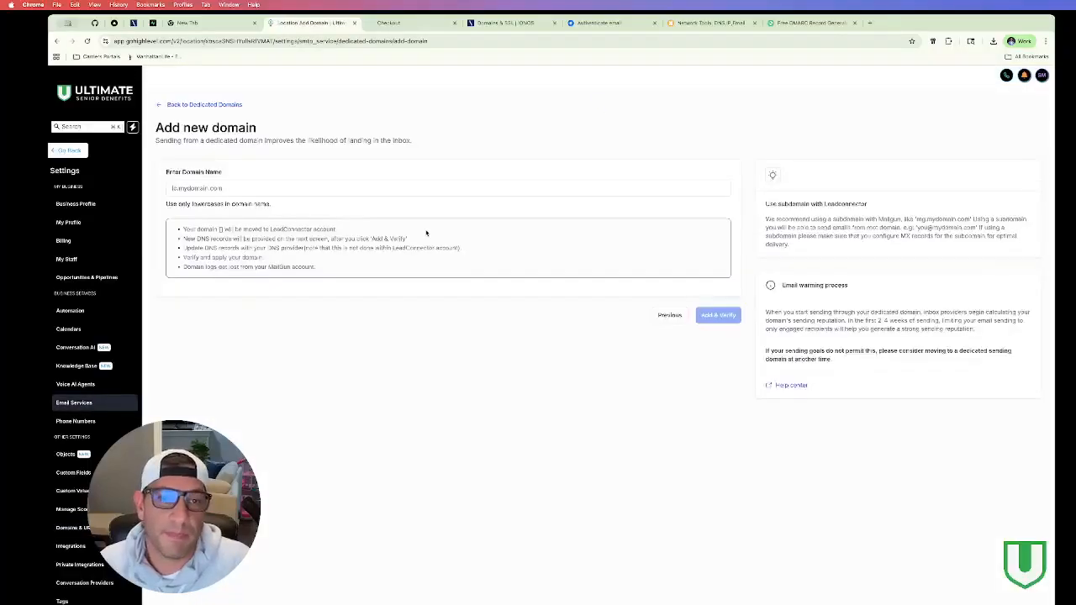
Step: Enter mail.swmartinez.com as the sending domain name and submit it with Add & Verify
click(285, 188)
text(mail.)
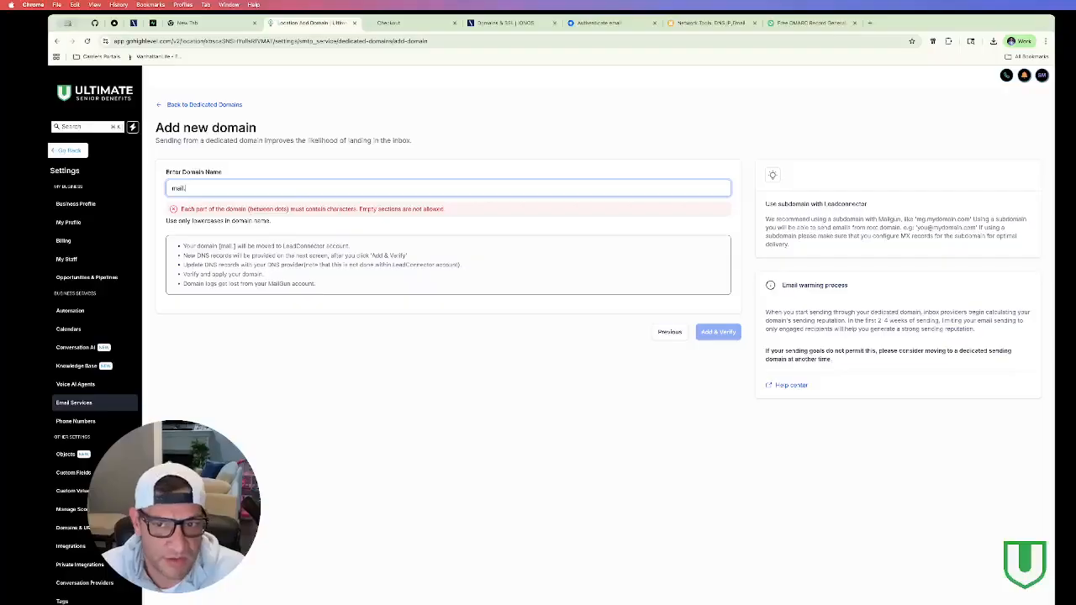
key(BackSpace)
key(BackSpace)
key(BackSpace)
key(BackSpace)
key(BackSpace)
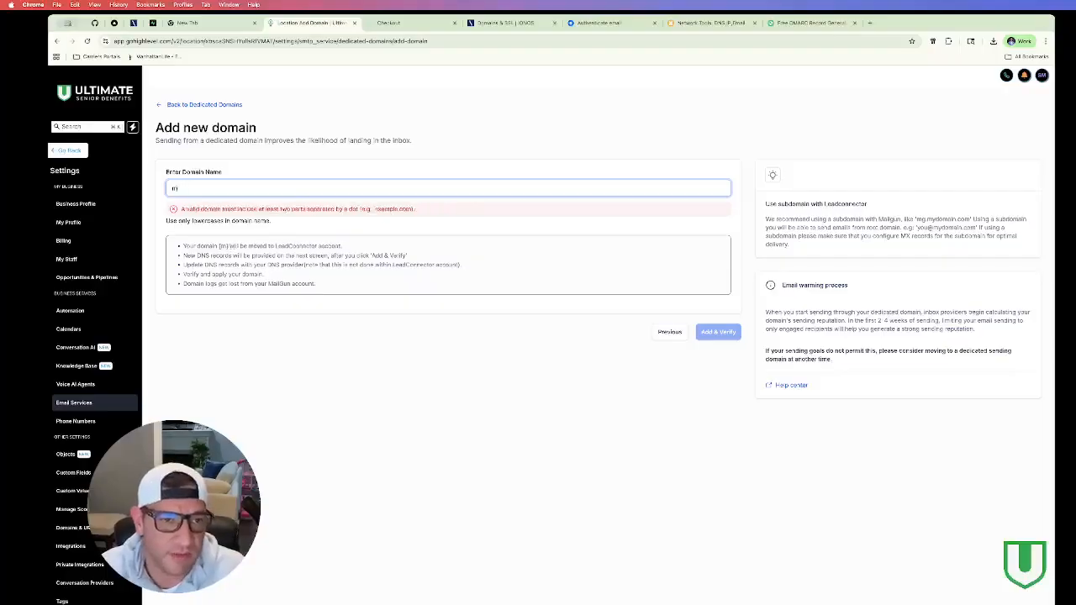
text(mai)
key(BackSpace)
key(BackSpace)
key(BackSpace)
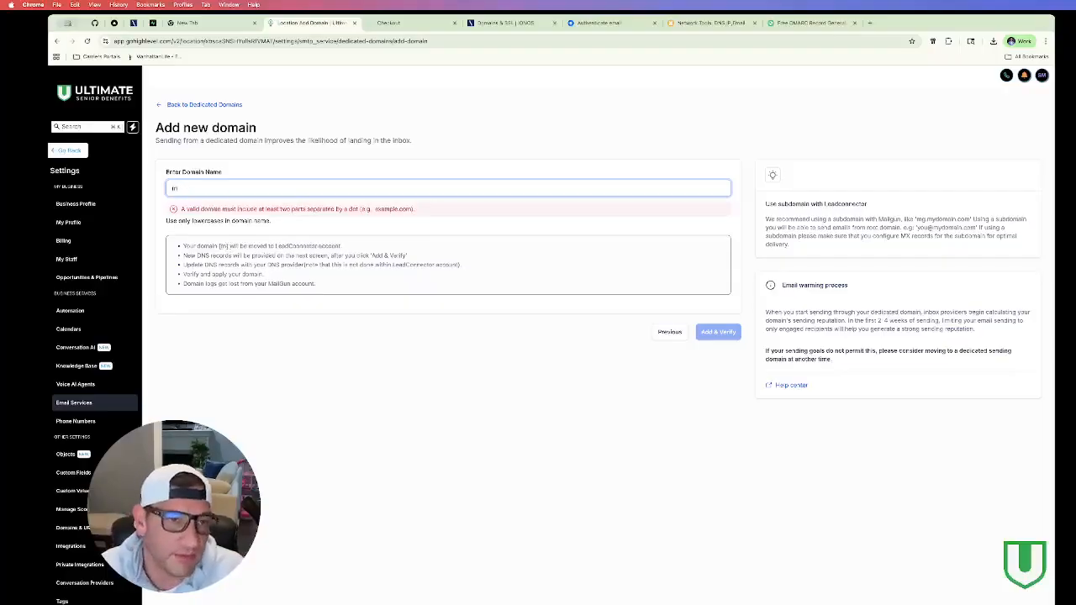
text(rep)
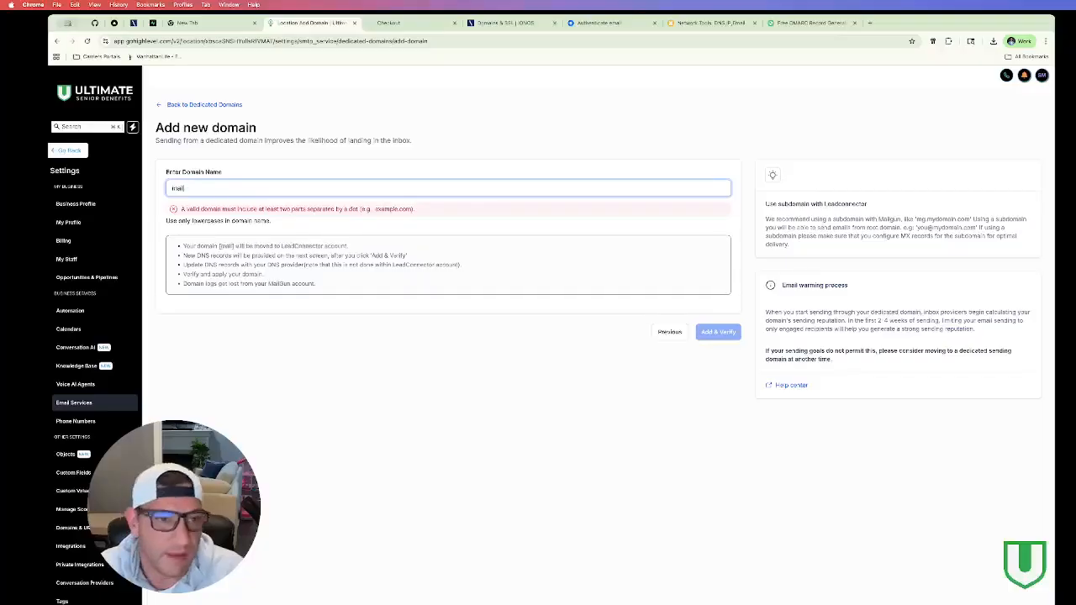
text(lies)
key(BackSpace)
key(BackSpace)
key(BackSpace)
key(BackSpace)
key(BackSpace)
key(BackSpace)
key(BackSpace)
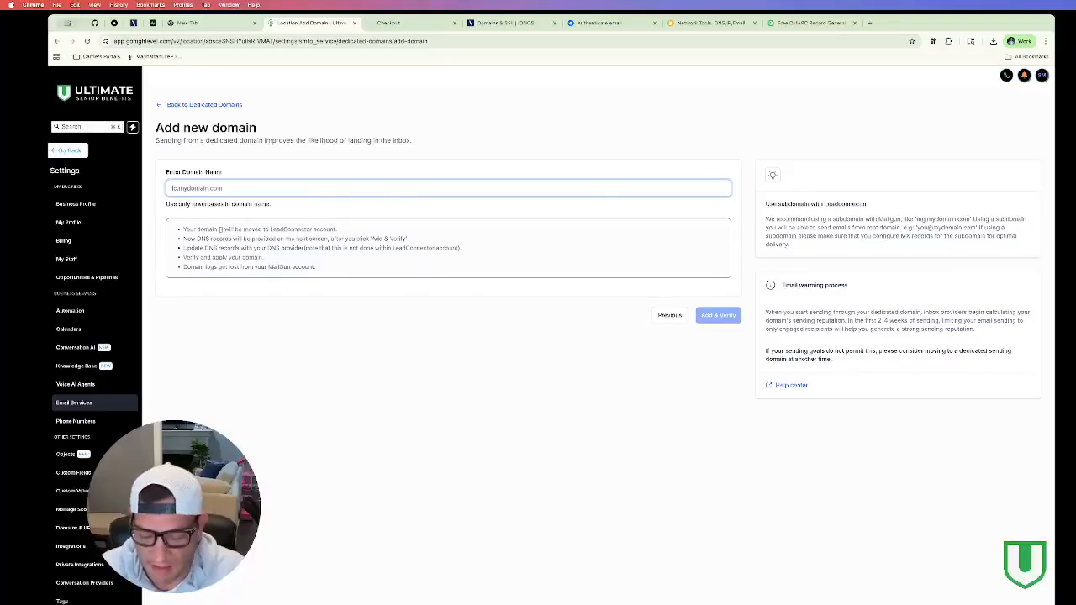
text(go)
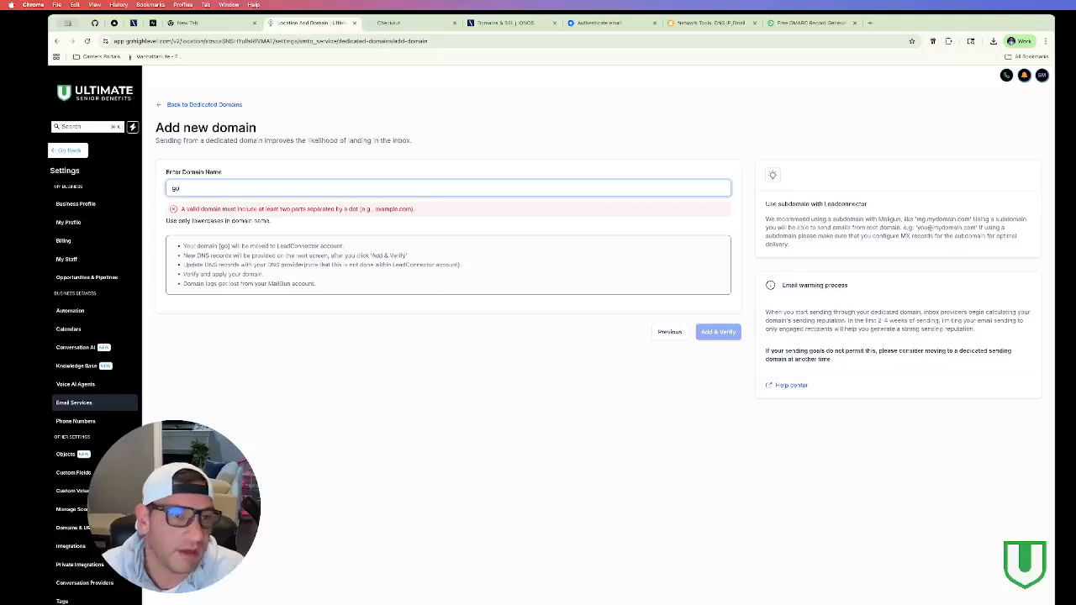
key(BackSpace)
key(BackSpace)
text(mail.swmartinez.com)
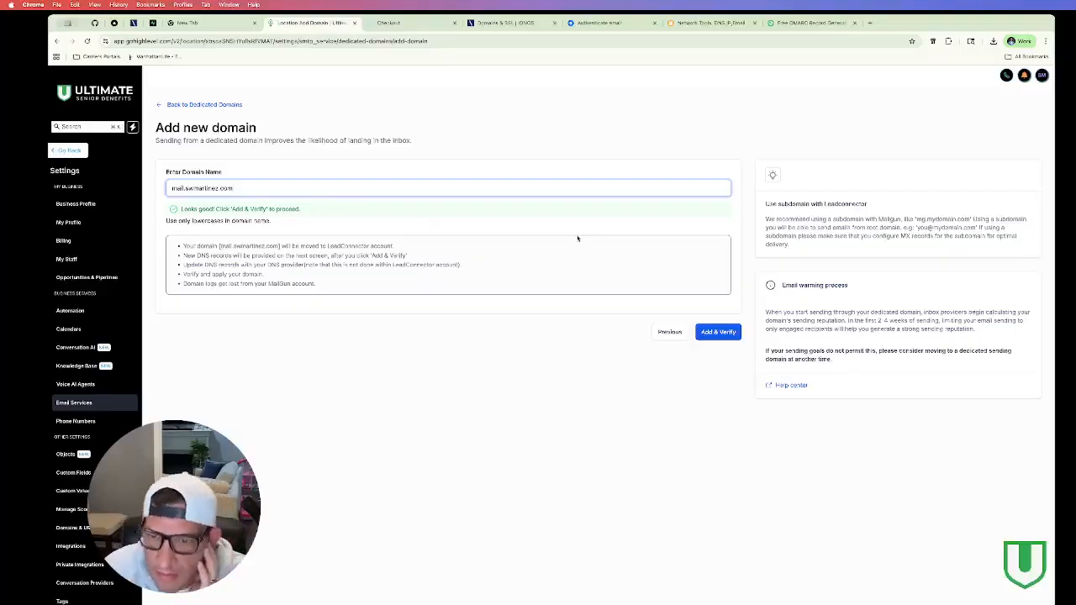
click(722, 334)
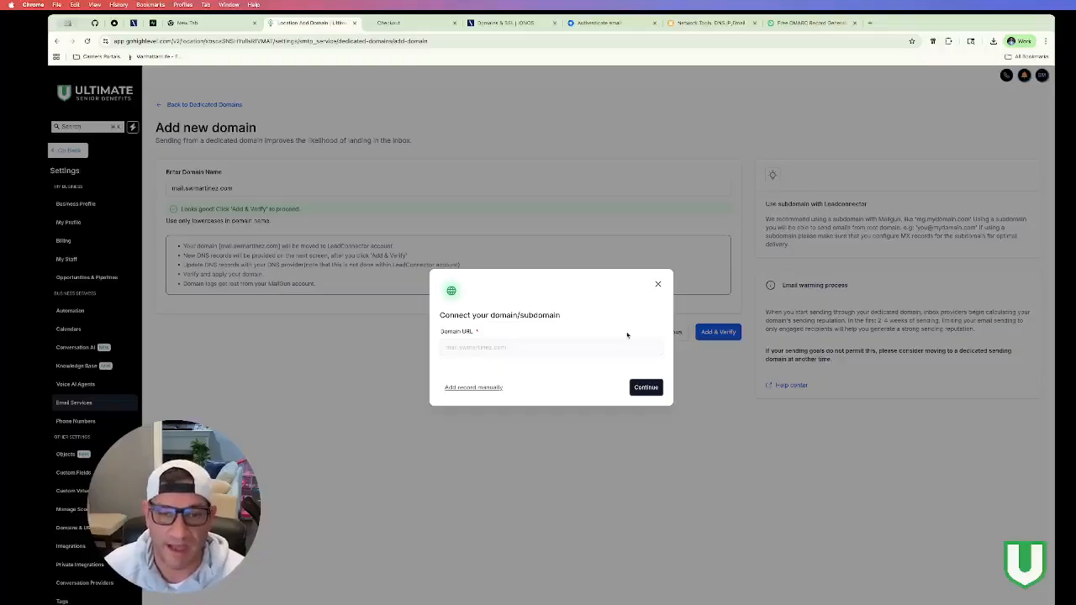
Step: Continue to the manual DNS records list (two TXT, one CNAME, two MX) and narrow the browser window
click(637, 389)
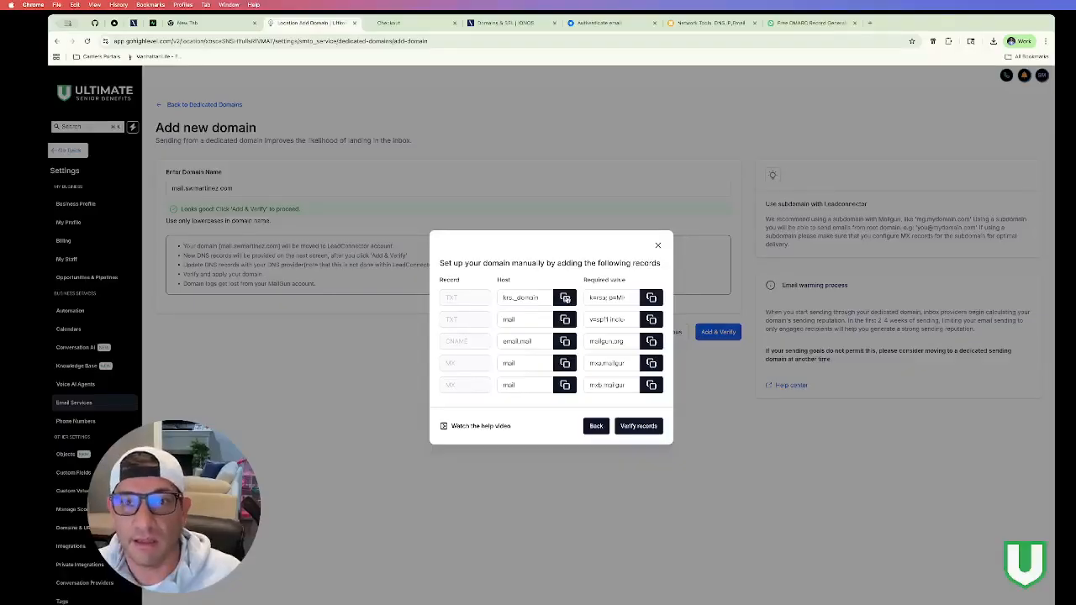
drag(1054, 178, 687, 174)
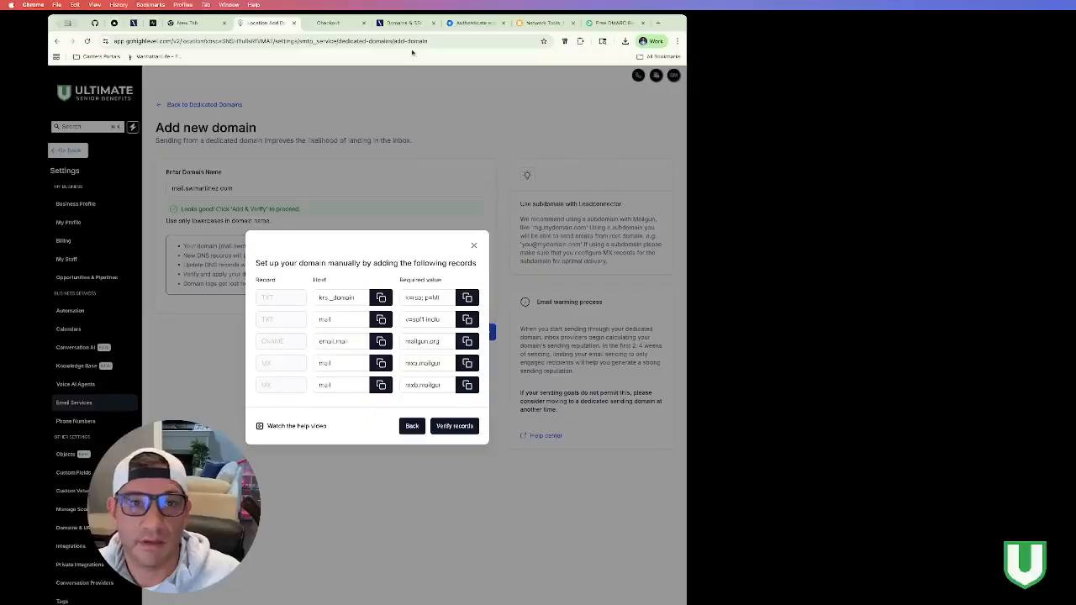
Step: Split the IONOS DNS records tab into its own window beside GoHighLevel
click(586, 24)
drag(586, 24, 739, 25)
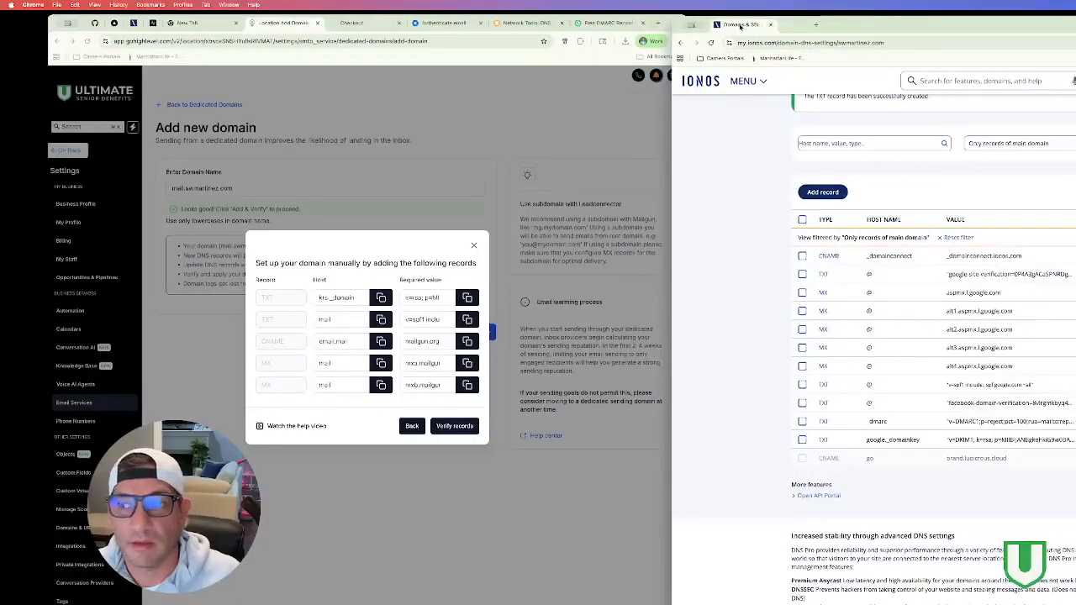
drag(878, 27, 649, 29)
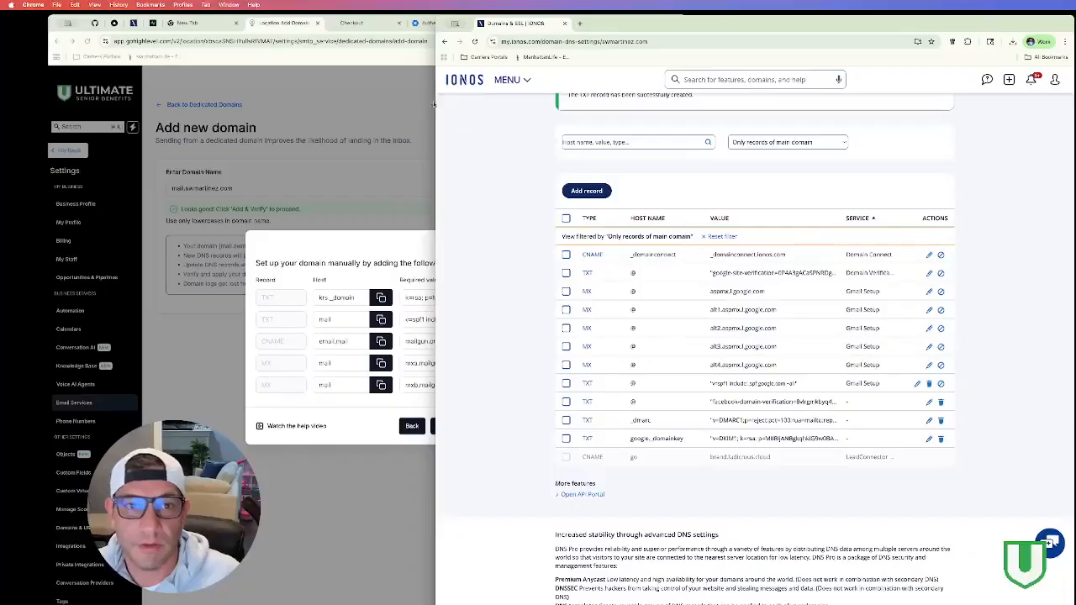
drag(437, 101, 642, 113)
click(700, 191)
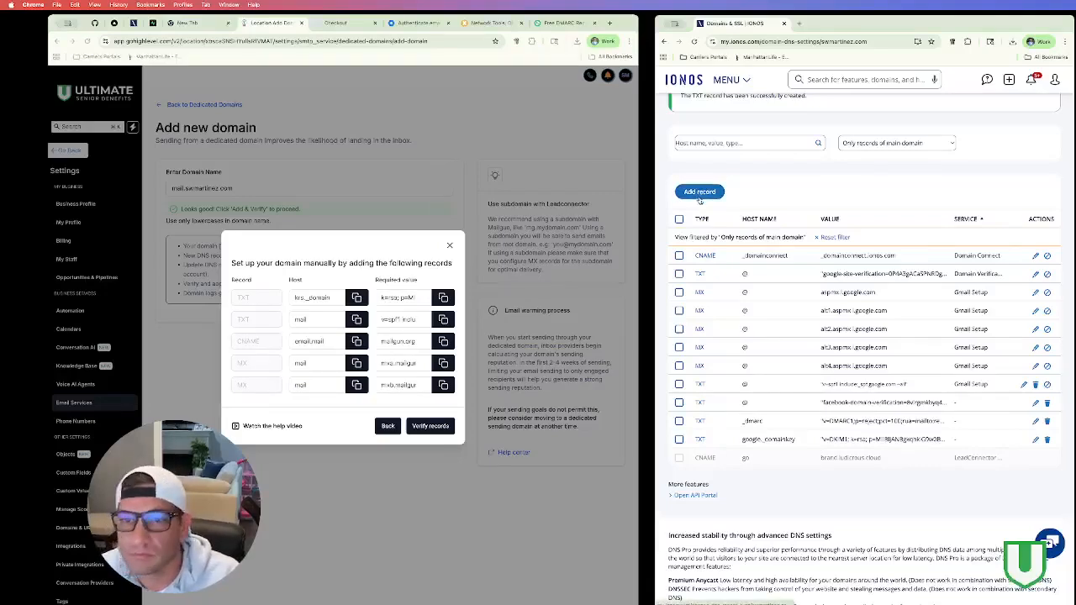
Step: Add the krs._domainkey.mail TXT record with the copied DKIM key and a 5-minute TTL
click(701, 193)
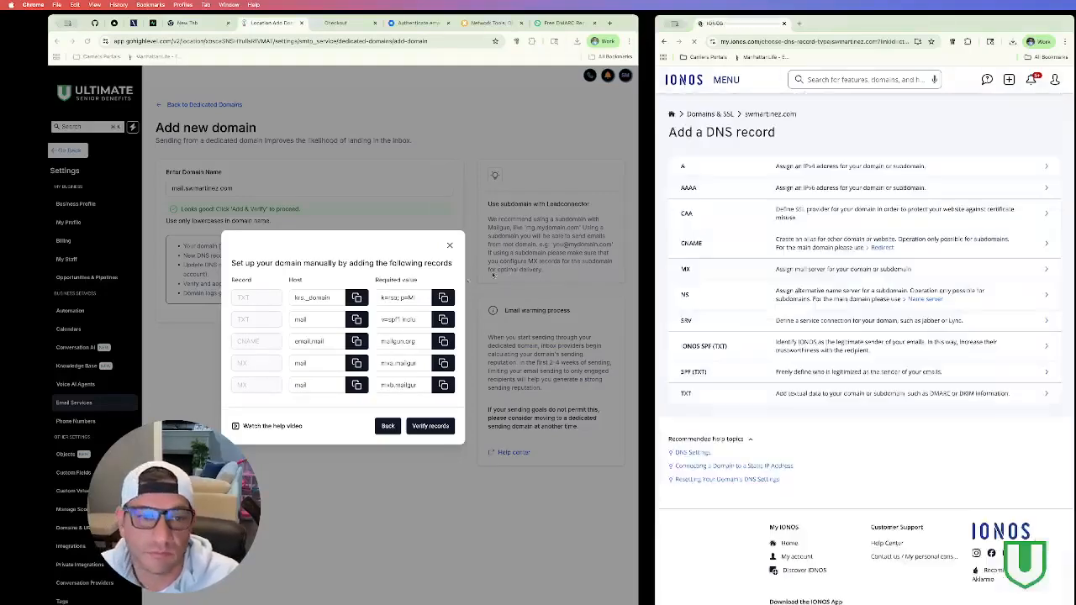
click(779, 396)
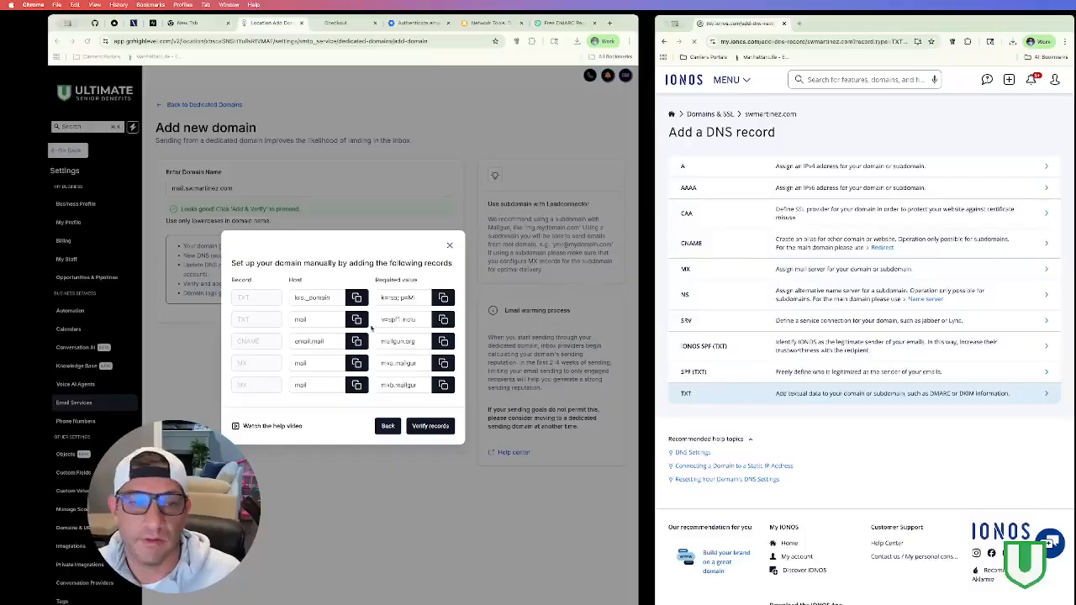
click(356, 297)
click(884, 203)
key(super+v)
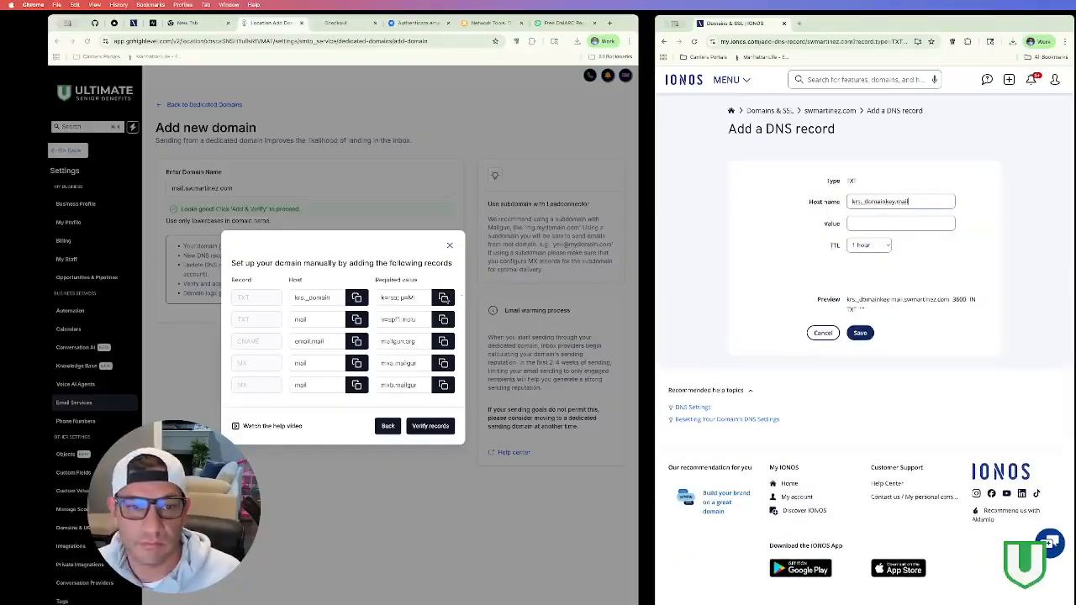
click(442, 298)
click(891, 224)
key(super+v)
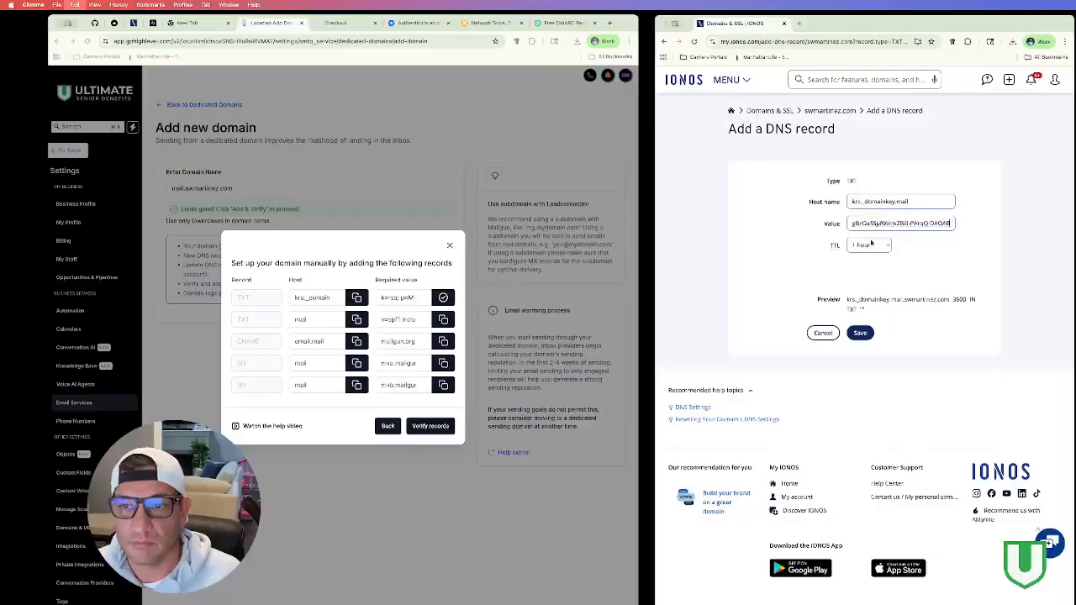
click(868, 245)
click(865, 220)
click(861, 351)
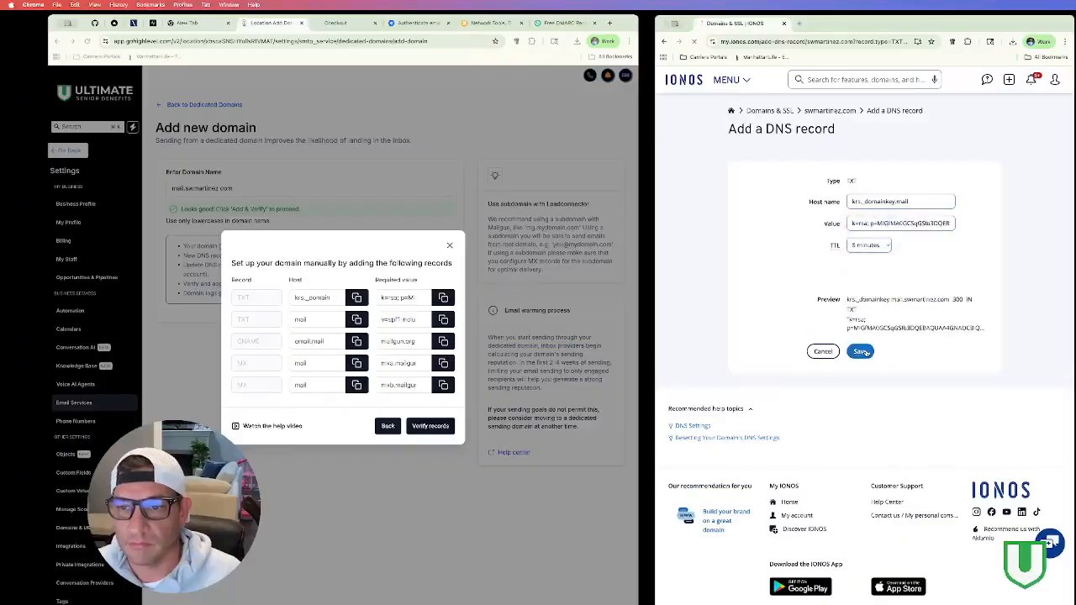
click(357, 319)
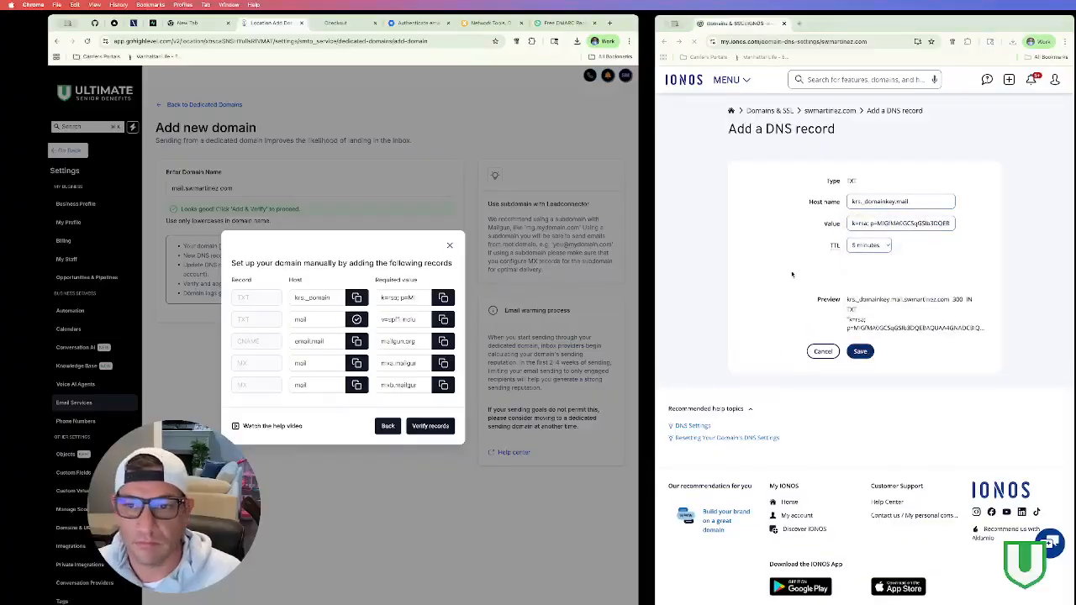
Step: Add a TXT record for host mail with the copied SPF value and a 5-minute TTL
click(698, 338)
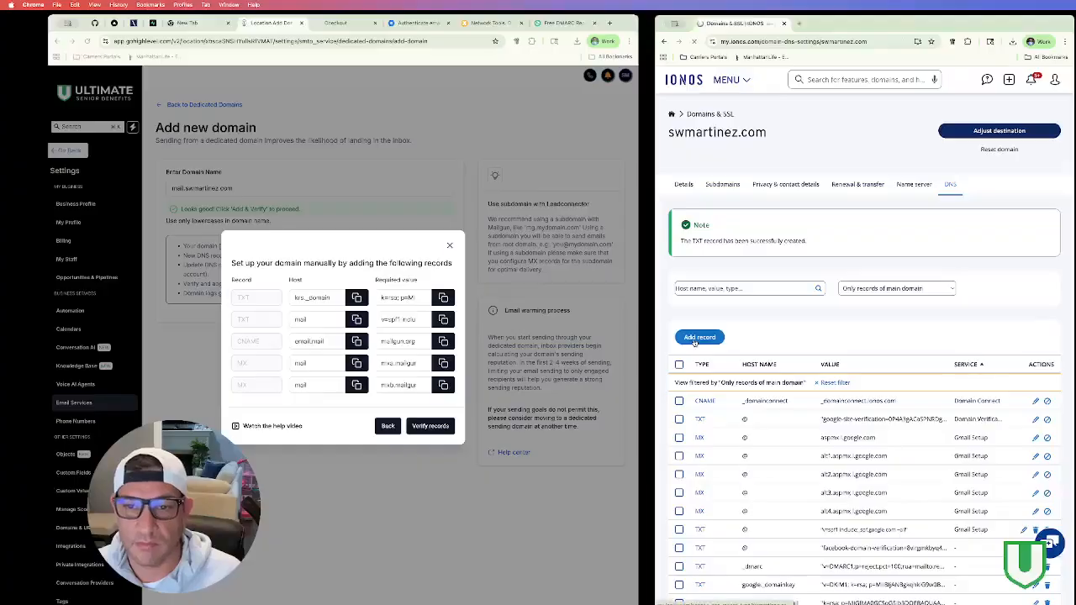
click(710, 392)
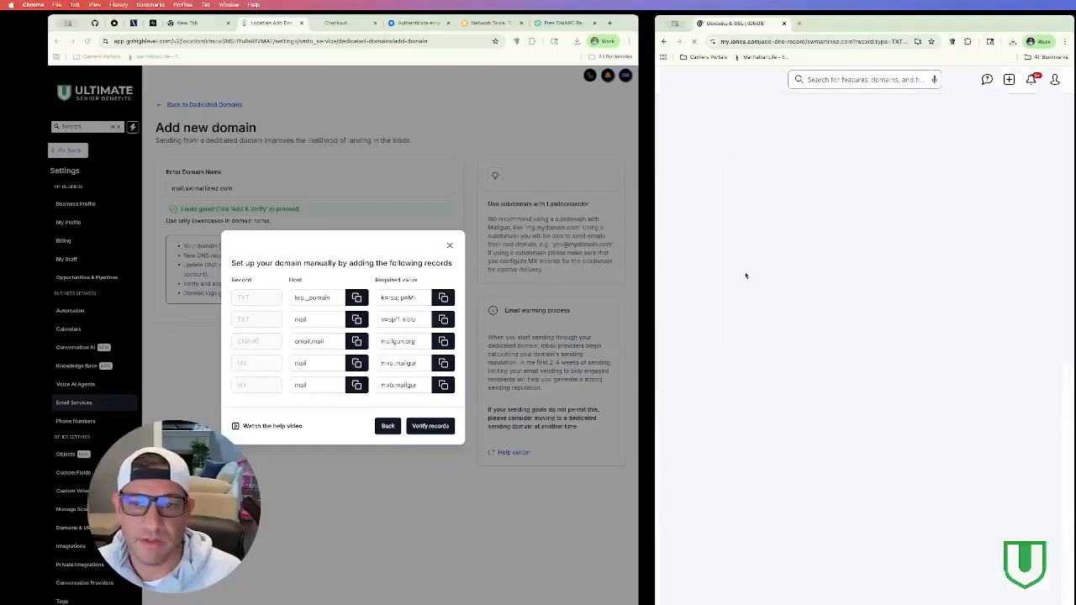
click(888, 201)
text(mail)
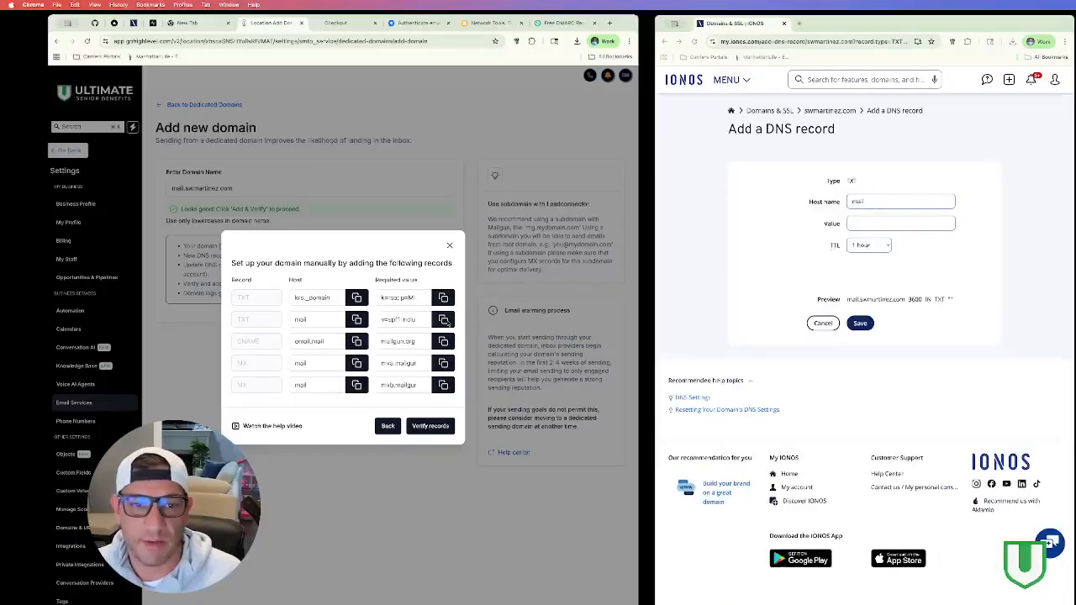
click(443, 319)
click(859, 224)
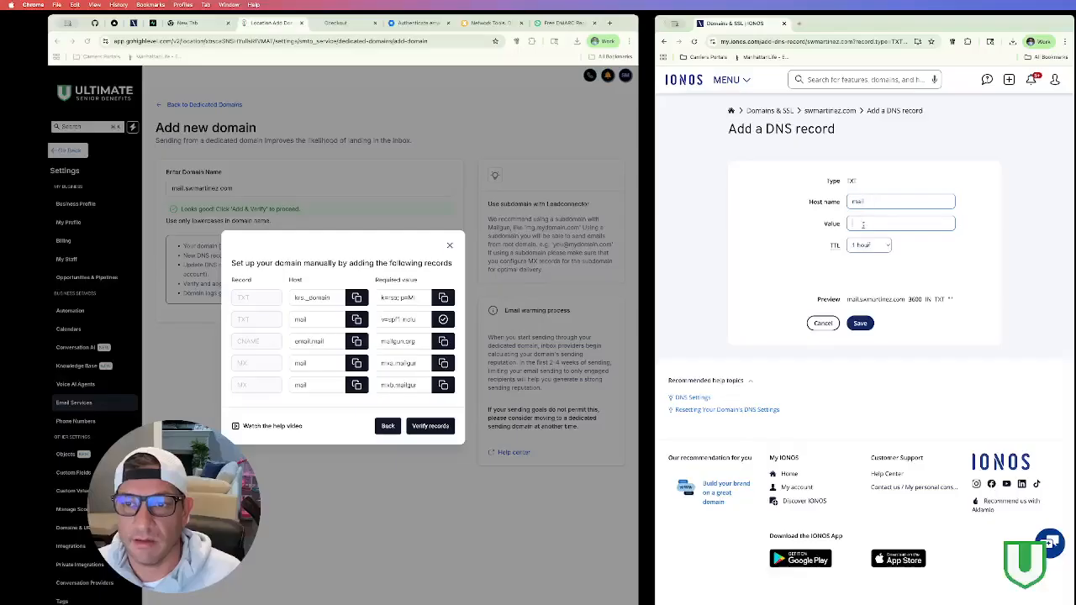
key(super+v)
click(868, 244)
click(866, 226)
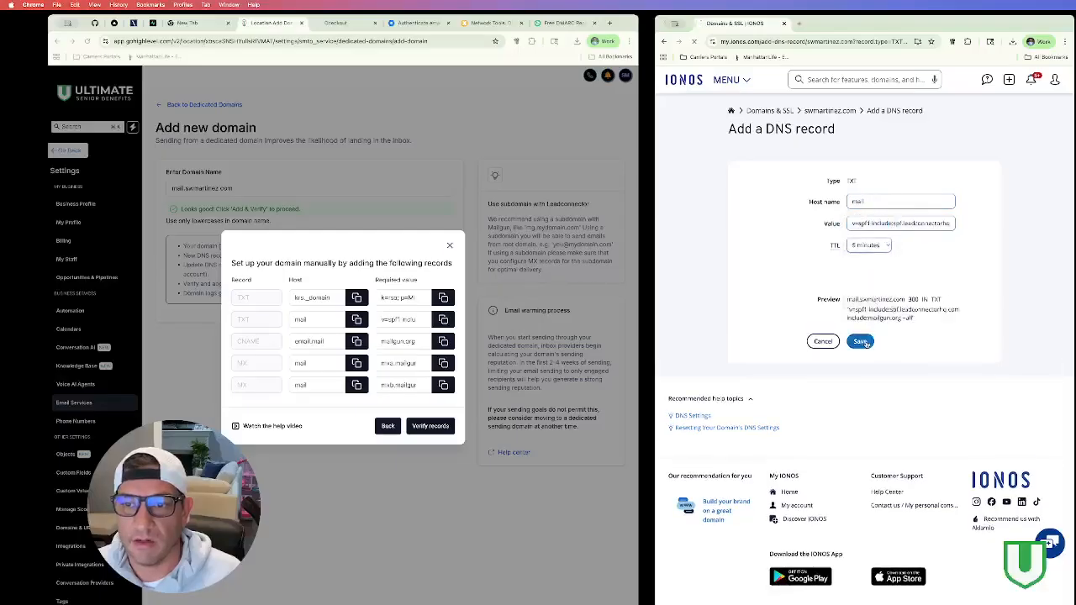
click(363, 344)
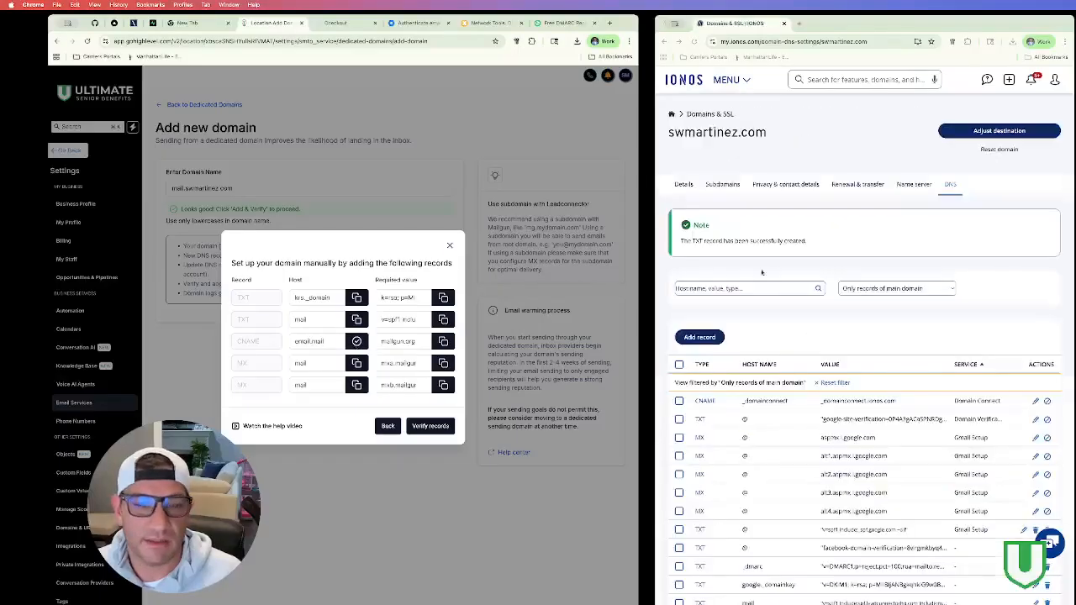
Step: Create a CNAME record pointing email.mail to mailgun.org with a 5-minute TTL
click(701, 336)
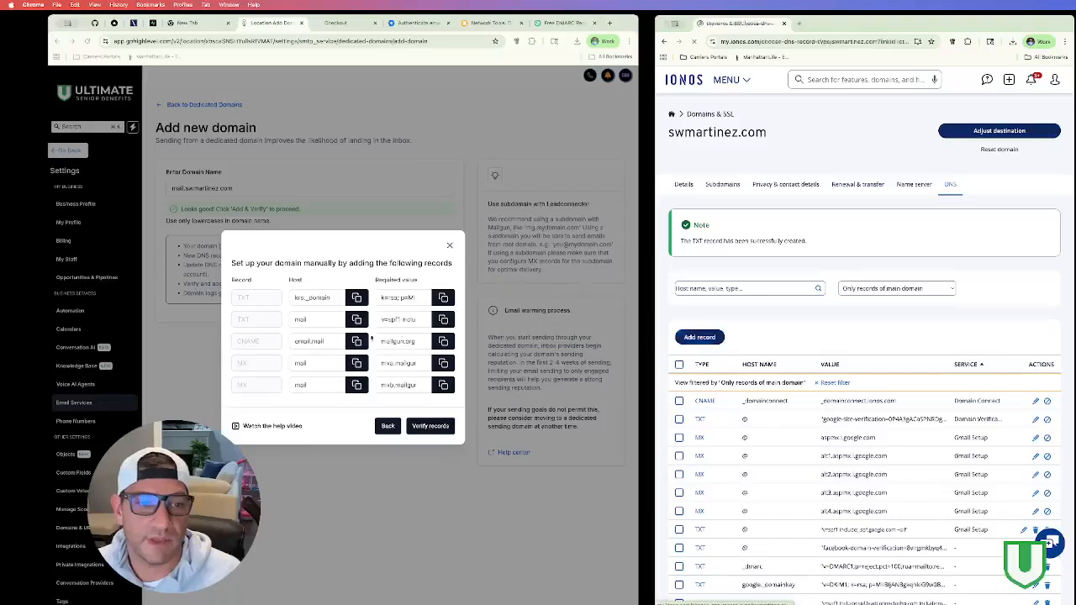
click(736, 248)
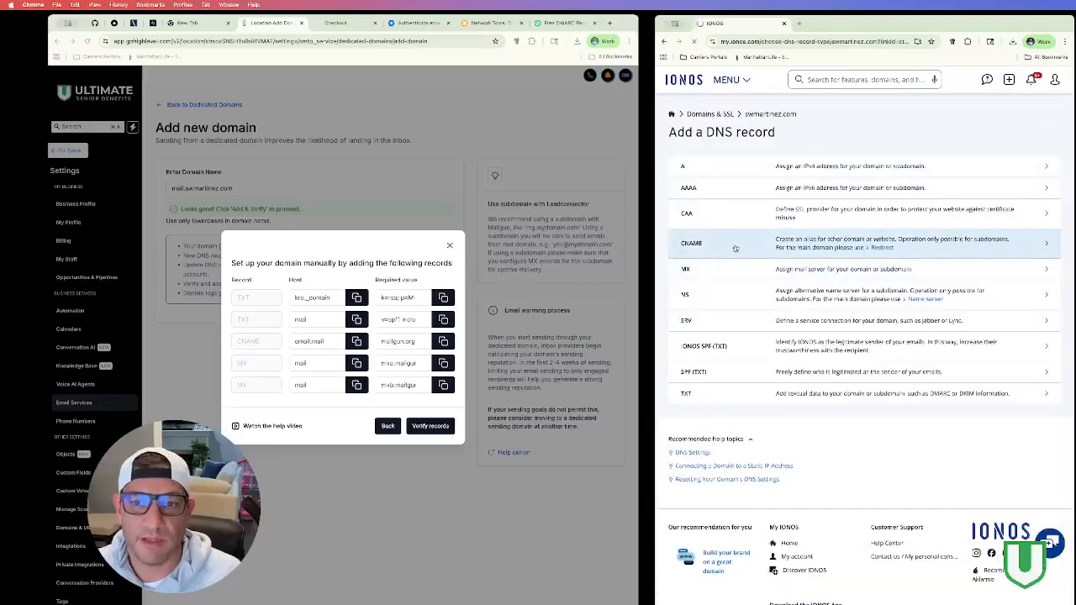
click(879, 202)
key(cmd+v)
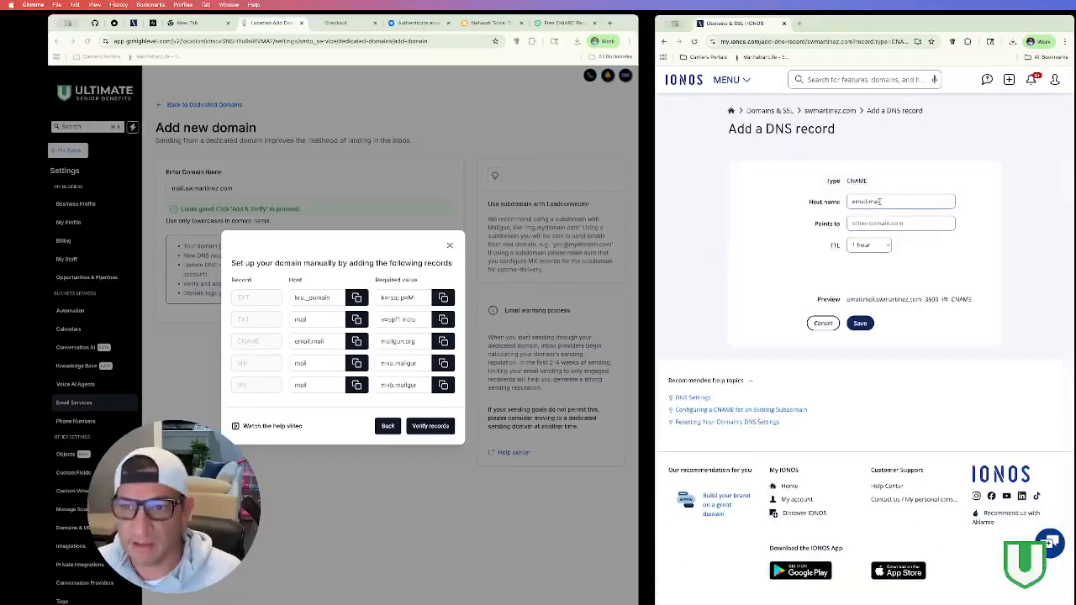
click(443, 341)
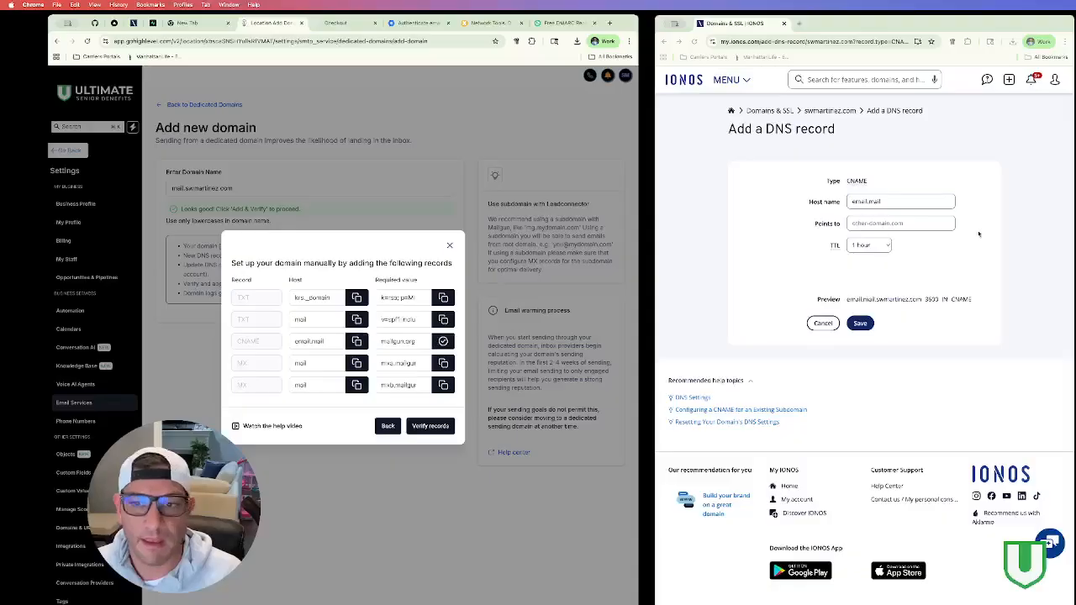
click(903, 224)
key(cmd+v)
click(868, 244)
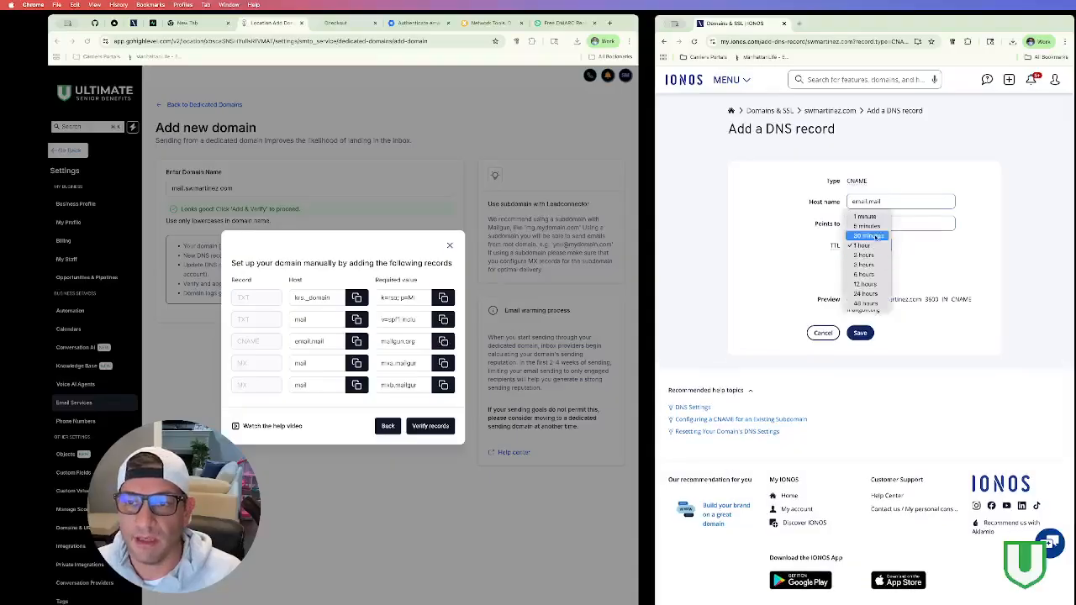
click(875, 226)
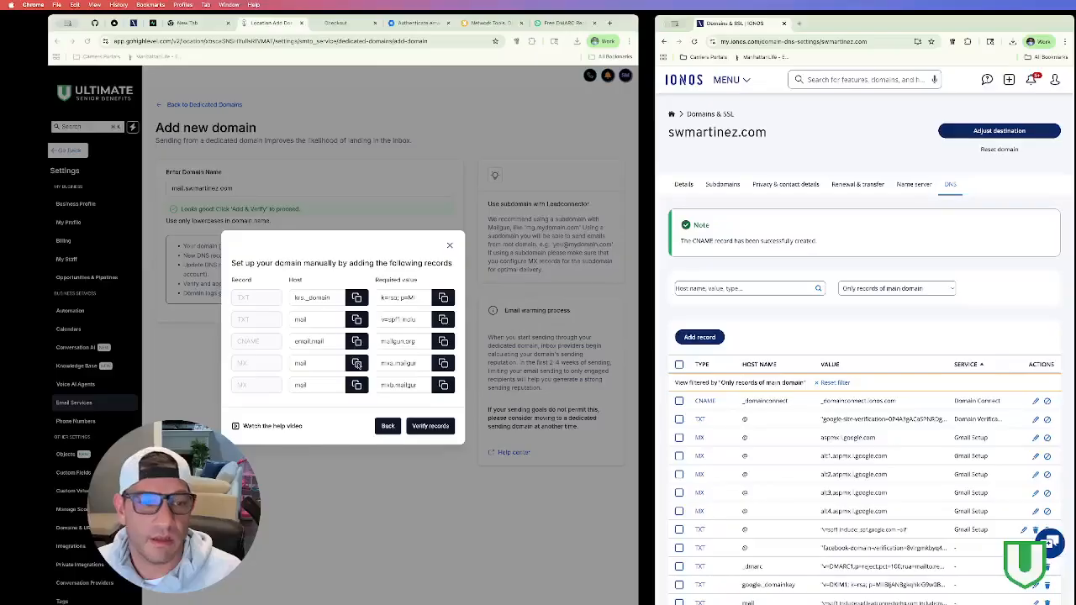
Step: Add an MX record for host mail pointing to mxa.mailgun.org with a 5-minute TTL
click(356, 363)
click(713, 338)
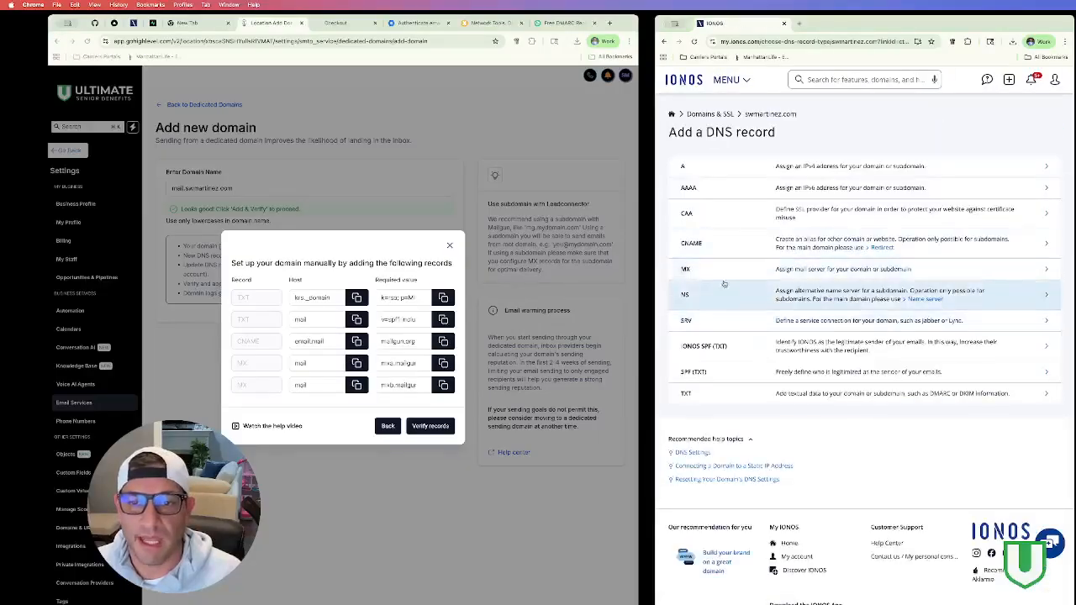
click(725, 271)
click(886, 202)
key(ctrl+v)
click(443, 363)
click(878, 223)
key(ctrl+v)
click(871, 265)
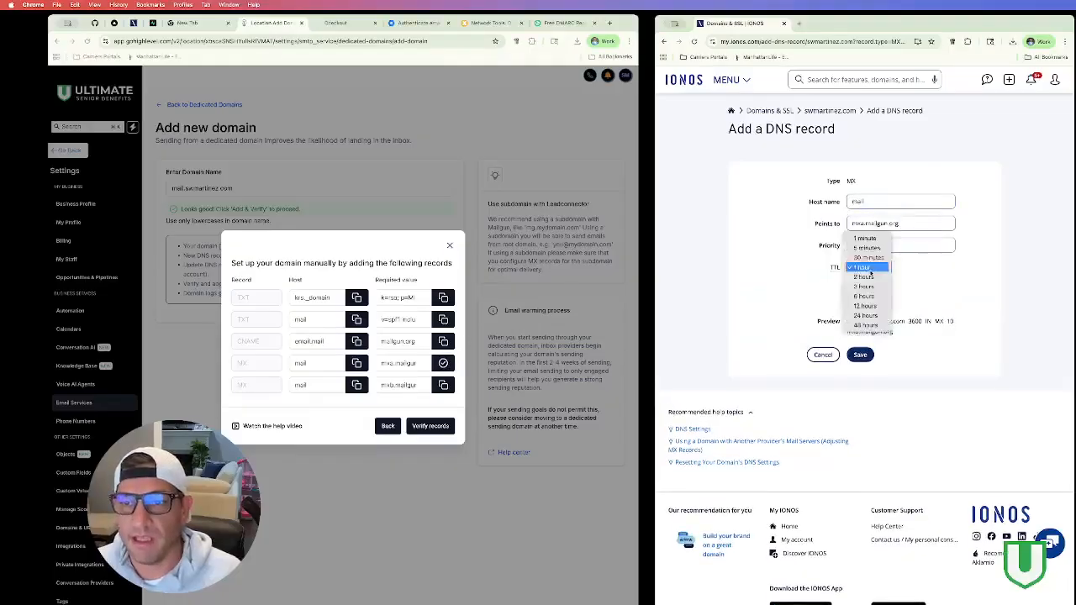
click(867, 241)
click(861, 353)
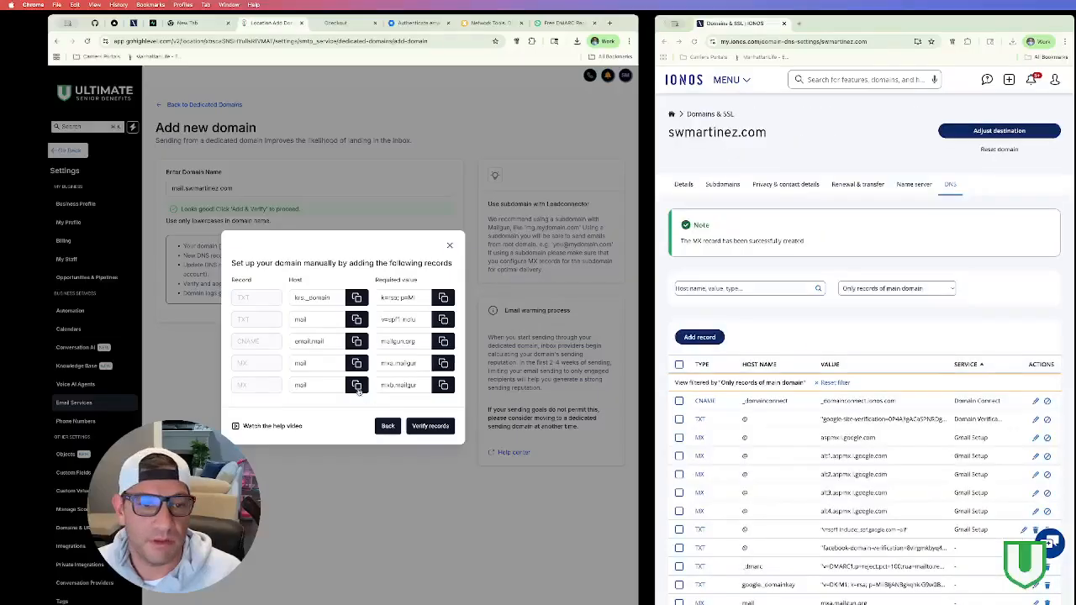
Step: Add a second MX record for mail pointing to mxb.mailgun.org, priority 10, 5-minute TTL
click(356, 385)
click(699, 338)
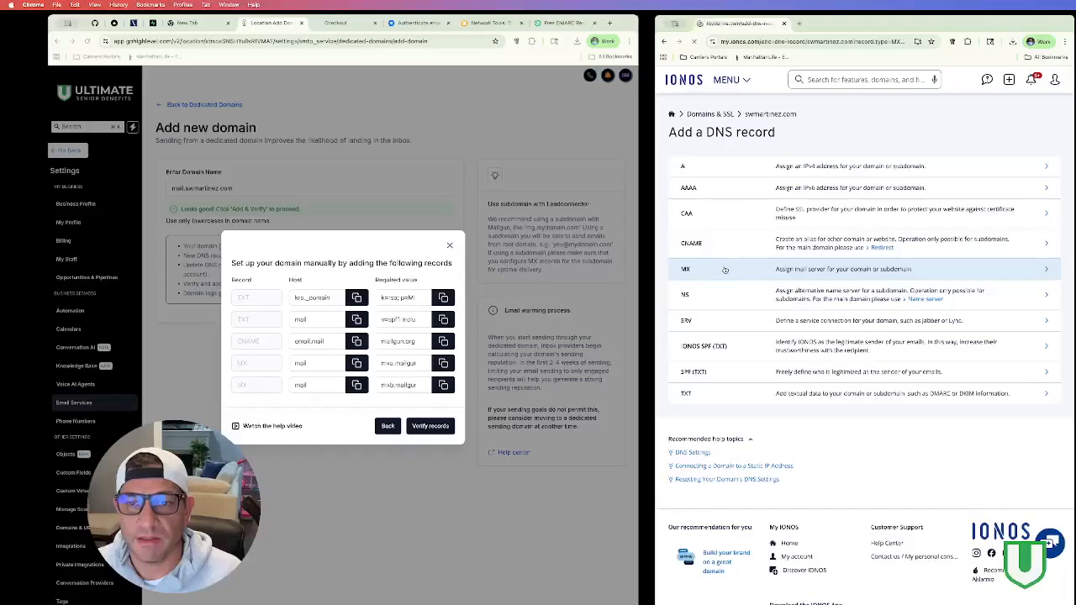
click(723, 269)
click(881, 209)
text(mail)
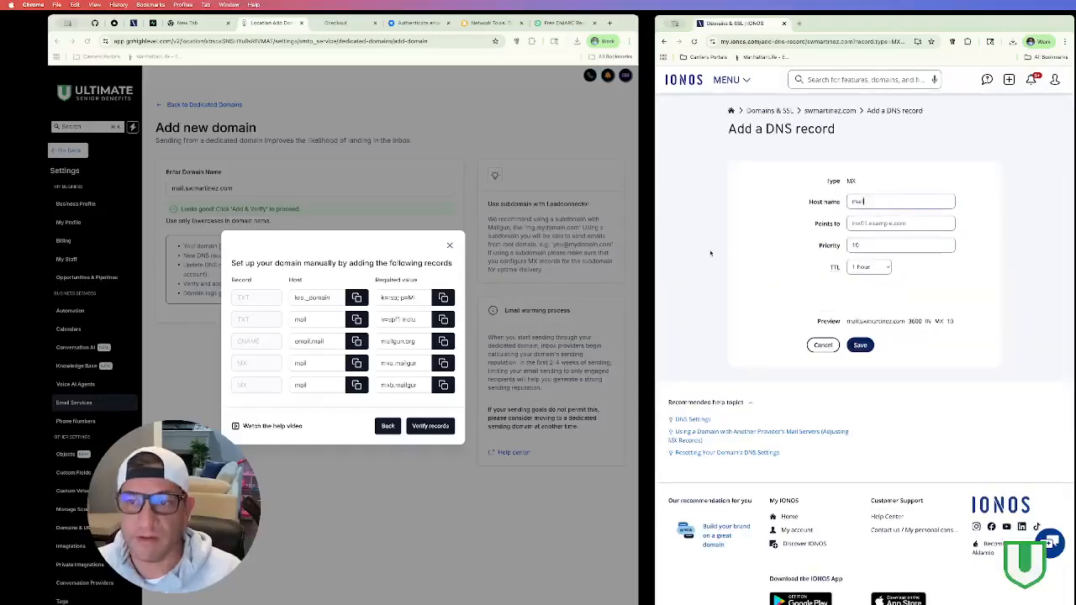
click(443, 385)
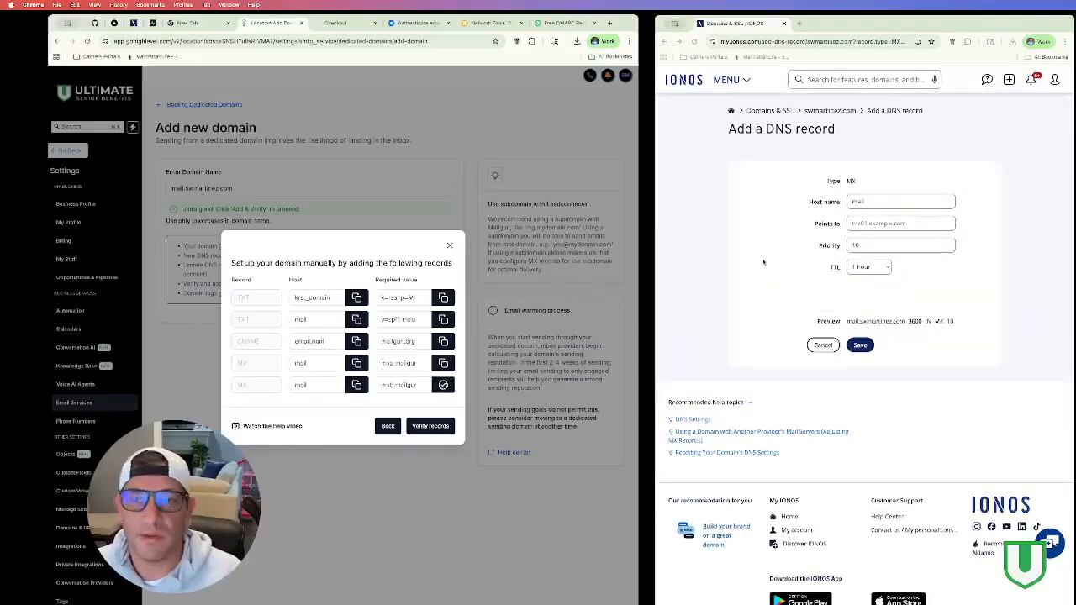
click(856, 222)
key(ctrl+v)
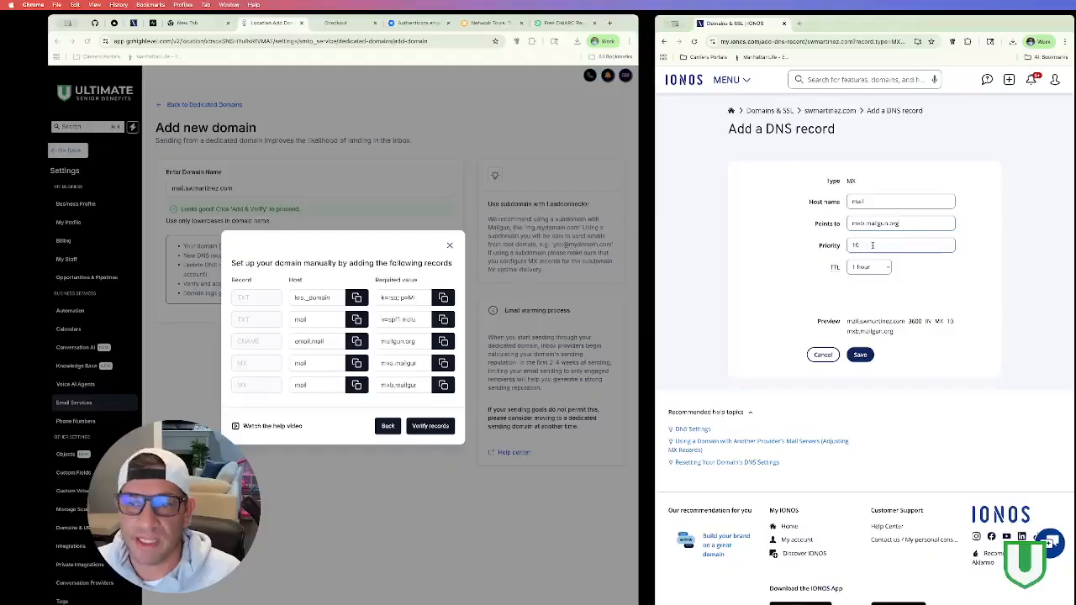
click(869, 266)
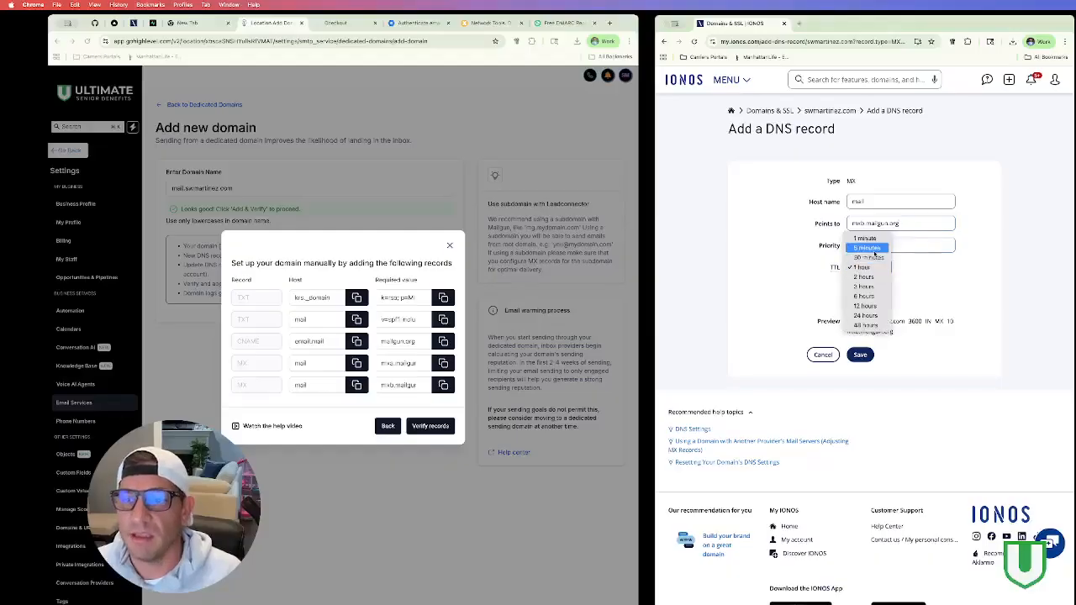
click(866, 241)
click(860, 354)
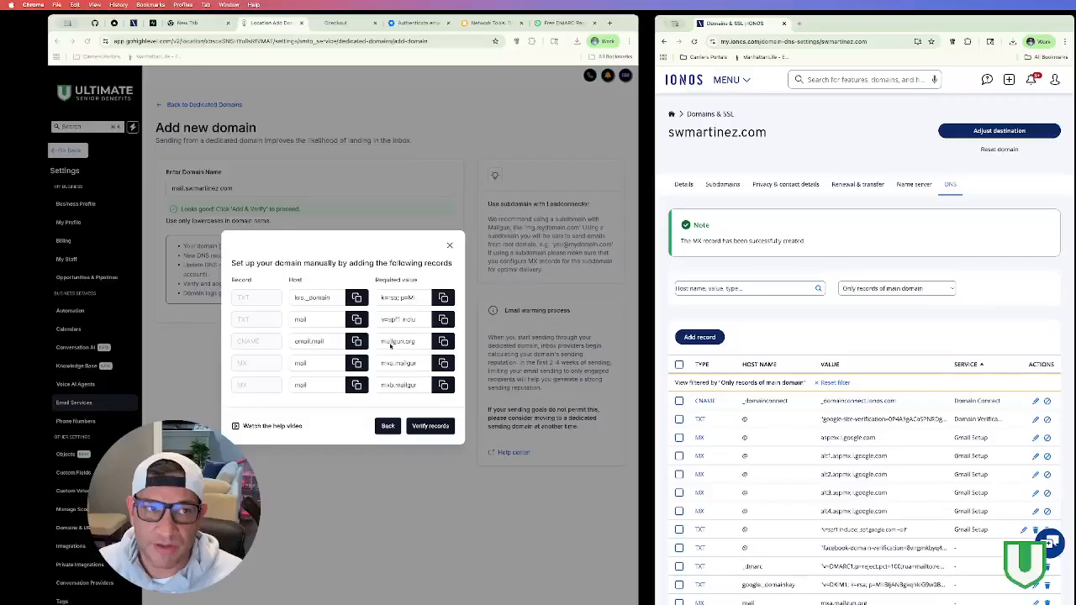
Step: Verify the records in GoHighLevel; only the optional _dmarc.mail TXT record remains unverified
click(431, 426)
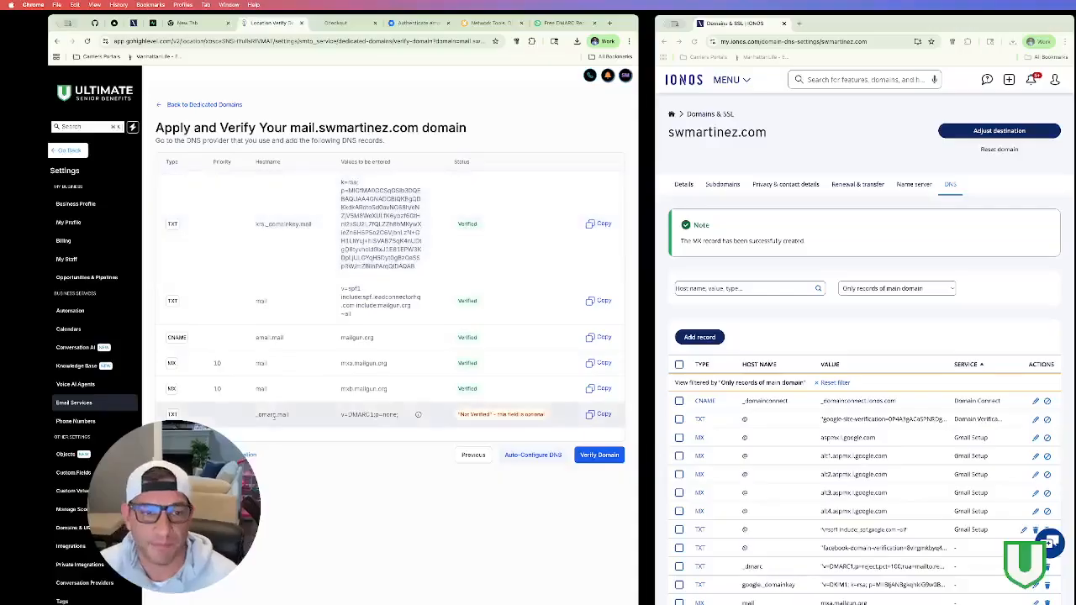
drag(458, 415, 542, 418)
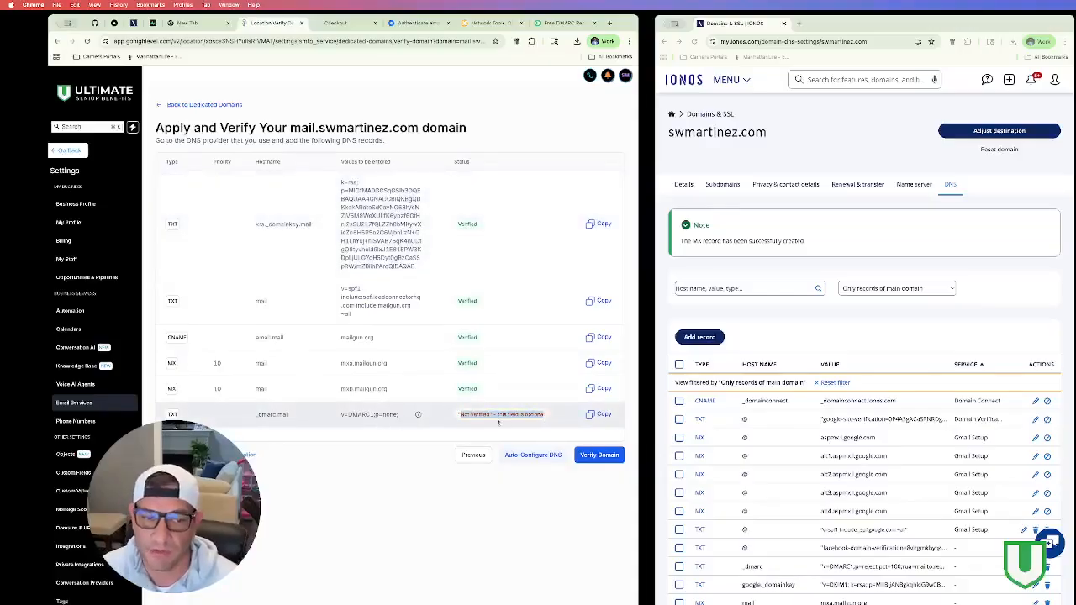
mouse_move(417, 416)
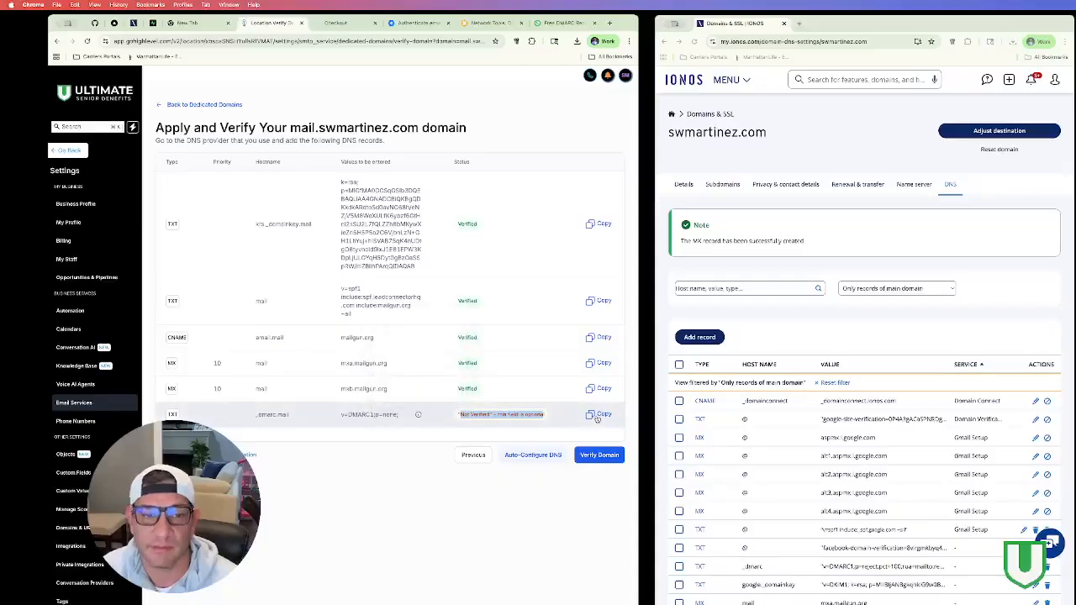
click(292, 417)
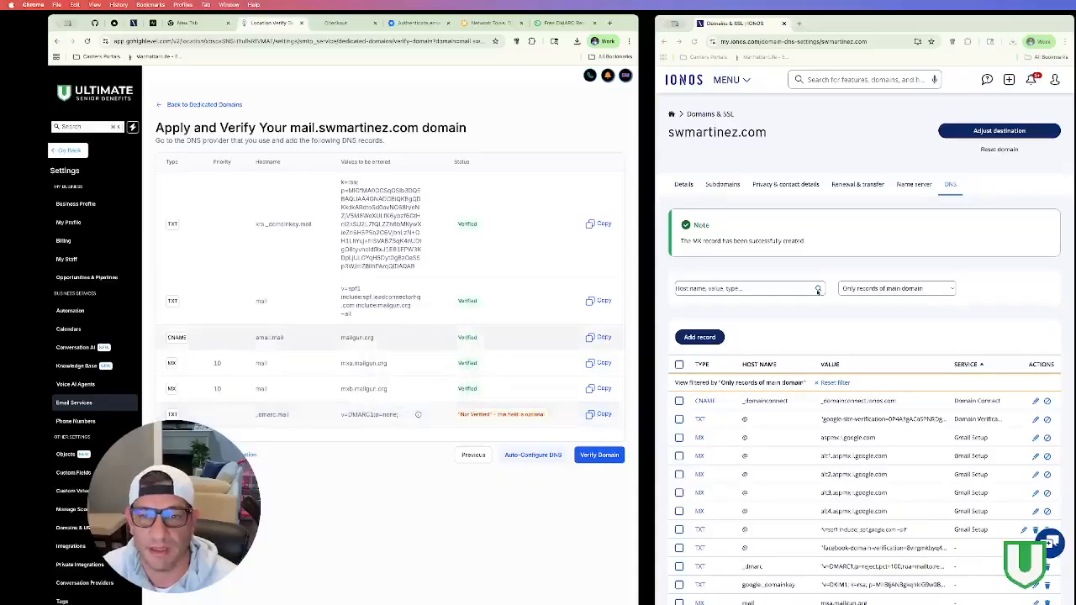
click(701, 337)
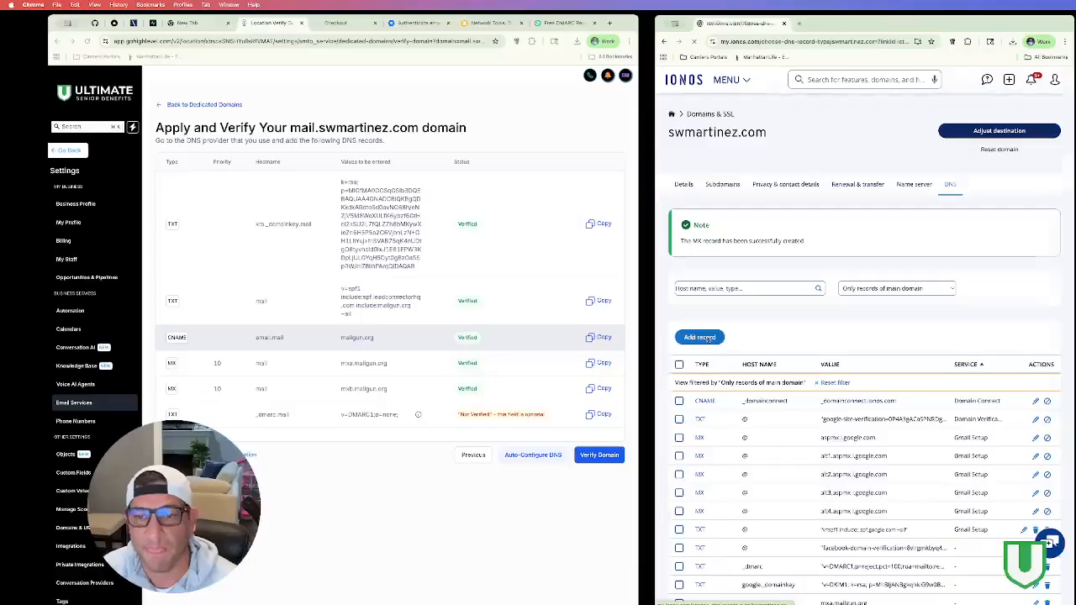
Step: Save a TXT record for _dmarc.mail holding the DMARC value v=DMARC1;p=none; copied from GoHighLevel
click(711, 392)
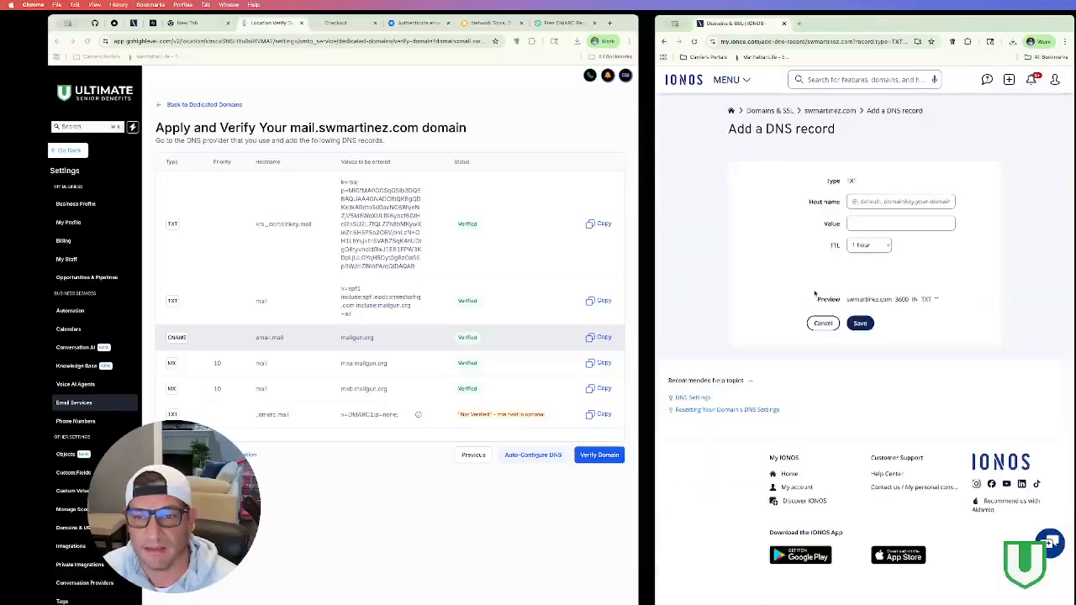
click(871, 203)
text(_dmarc)
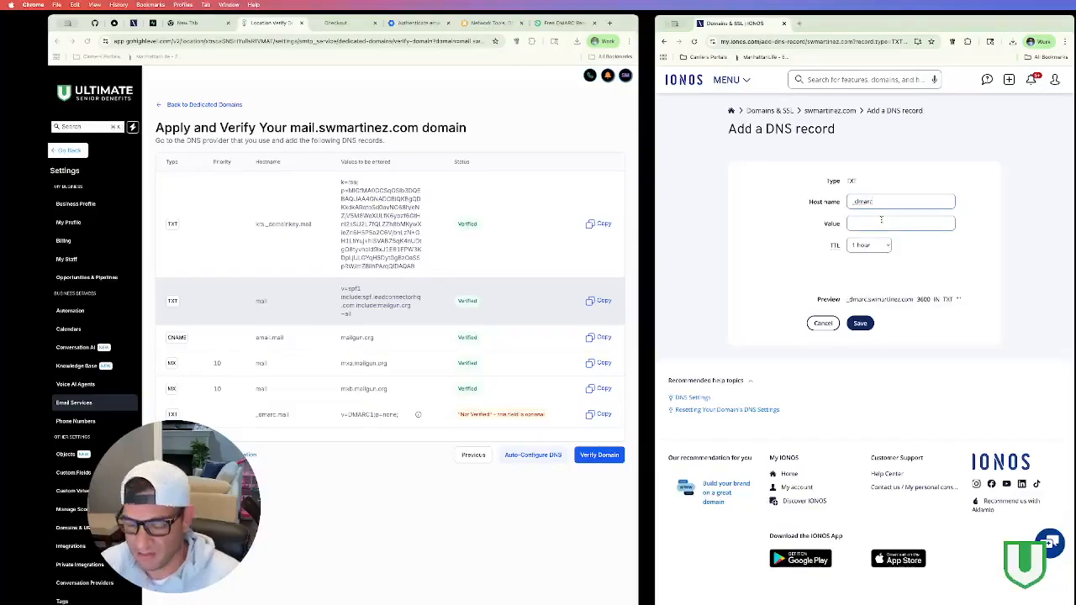
text(.mail)
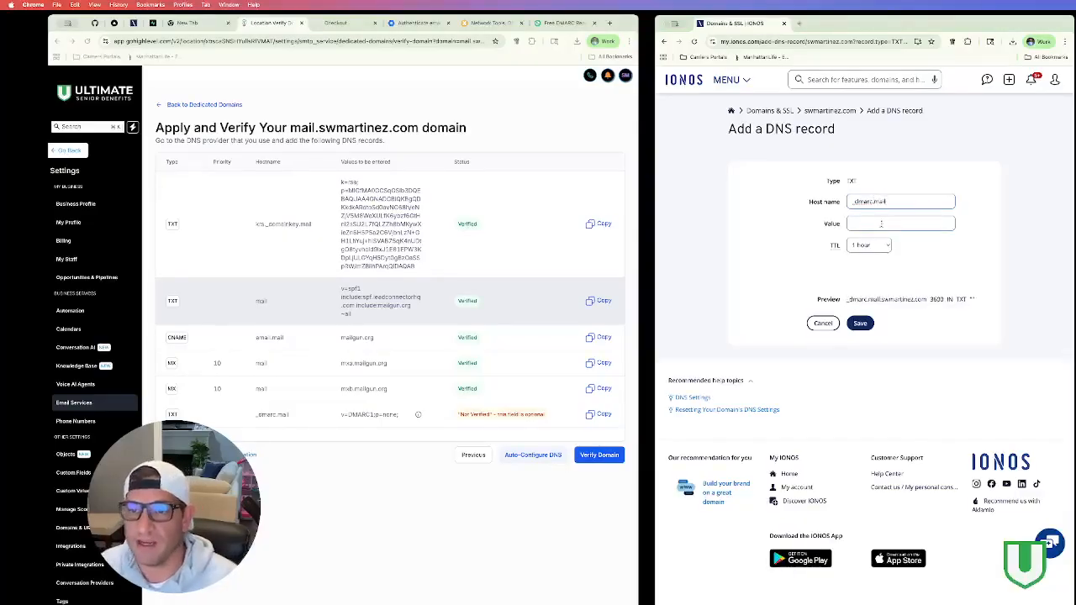
drag(852, 300, 918, 251)
click(891, 223)
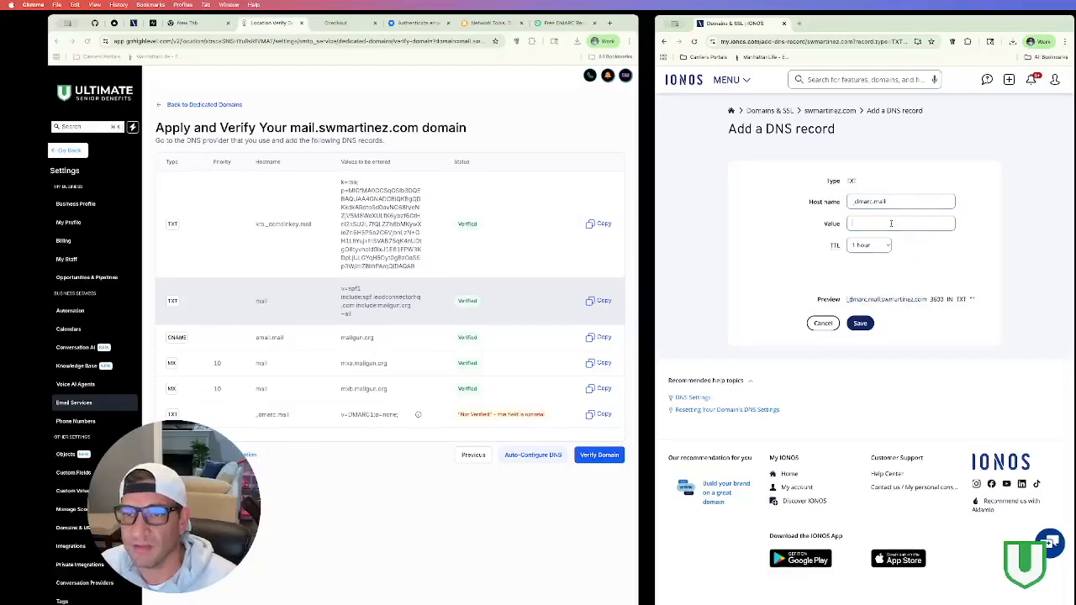
click(603, 414)
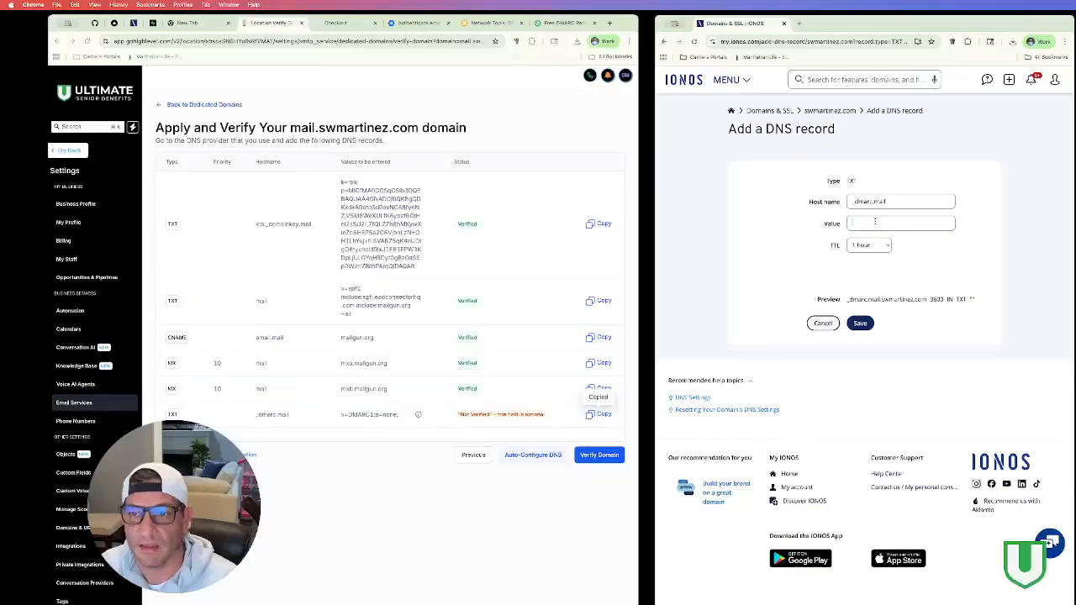
key(super+v)
click(868, 333)
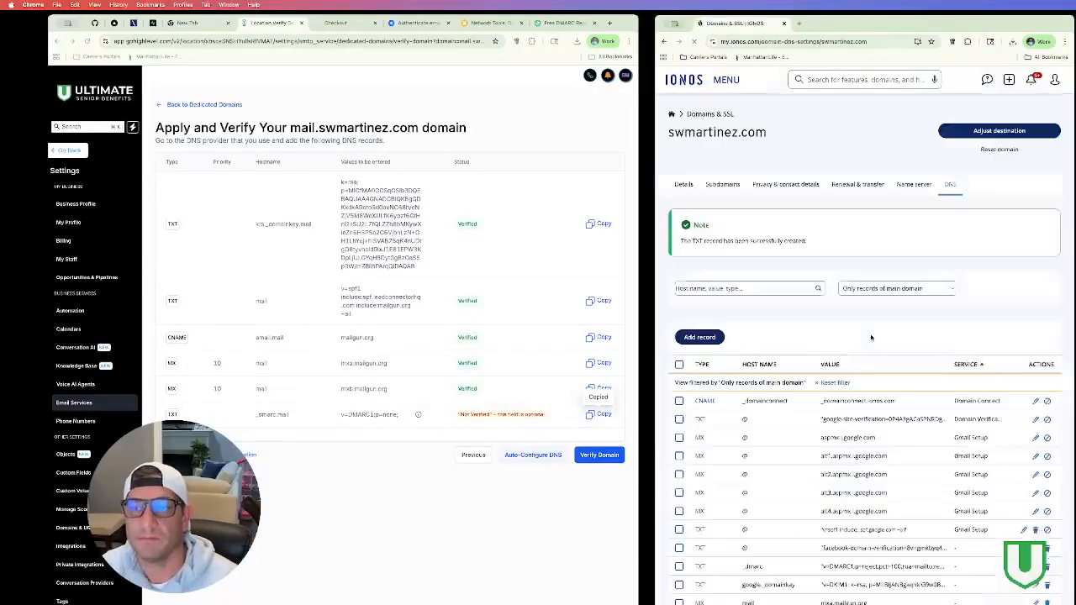
Step: Re-run Verify Domain on mail.swmartinez.com until _dmarc.mail and all other records show Verified
scroll(819, 343, down, 5)
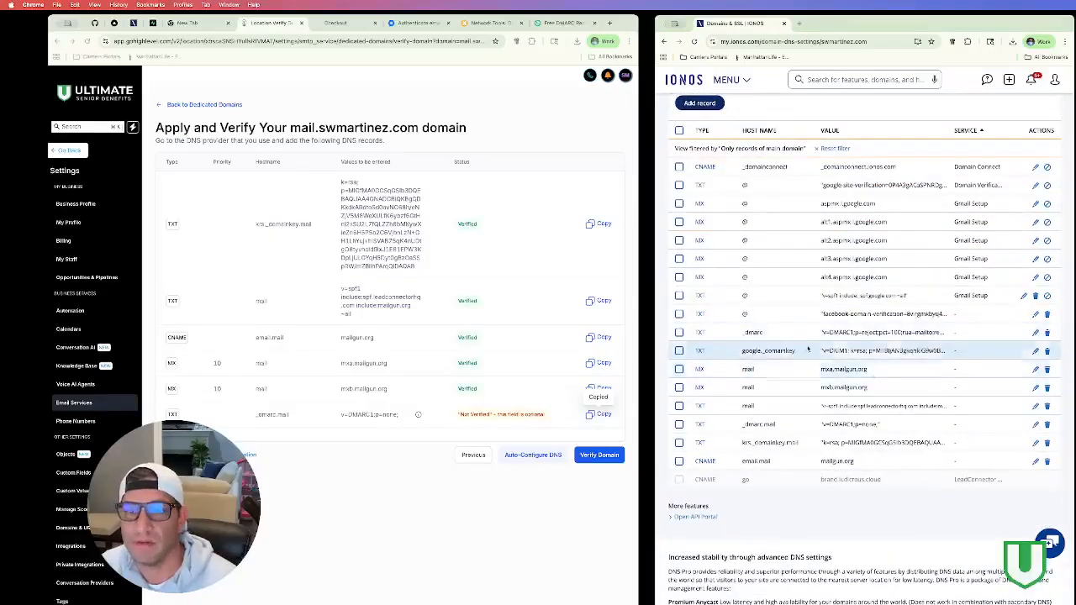
click(597, 458)
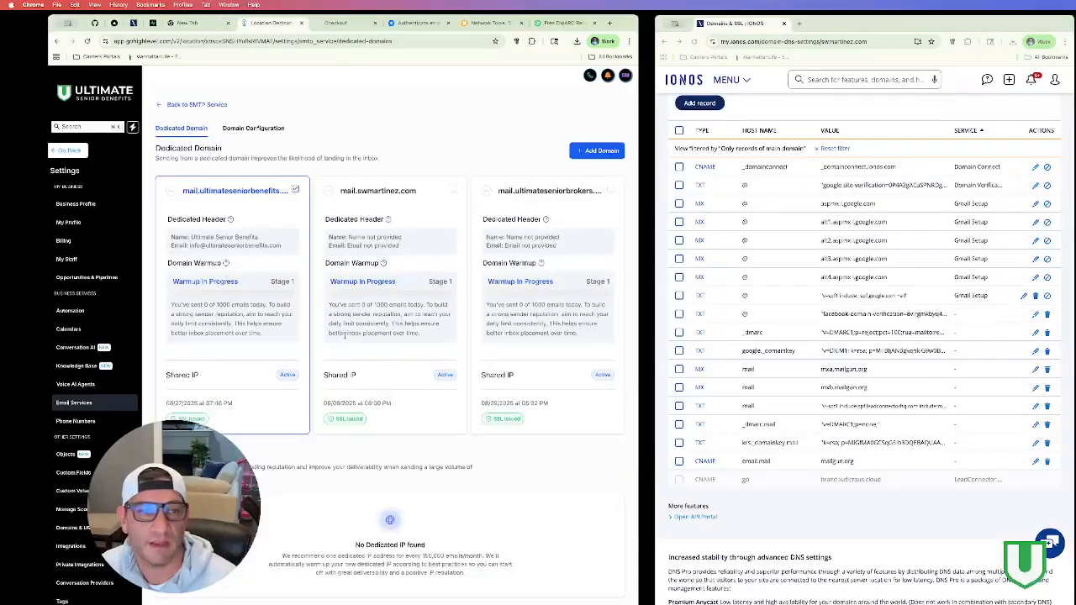
click(329, 192)
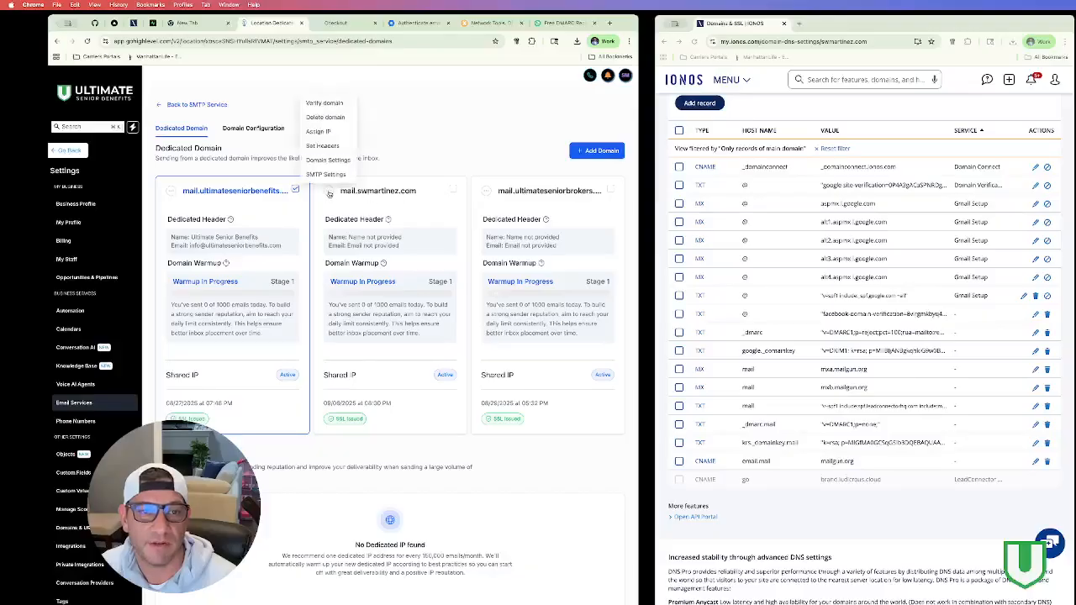
click(324, 103)
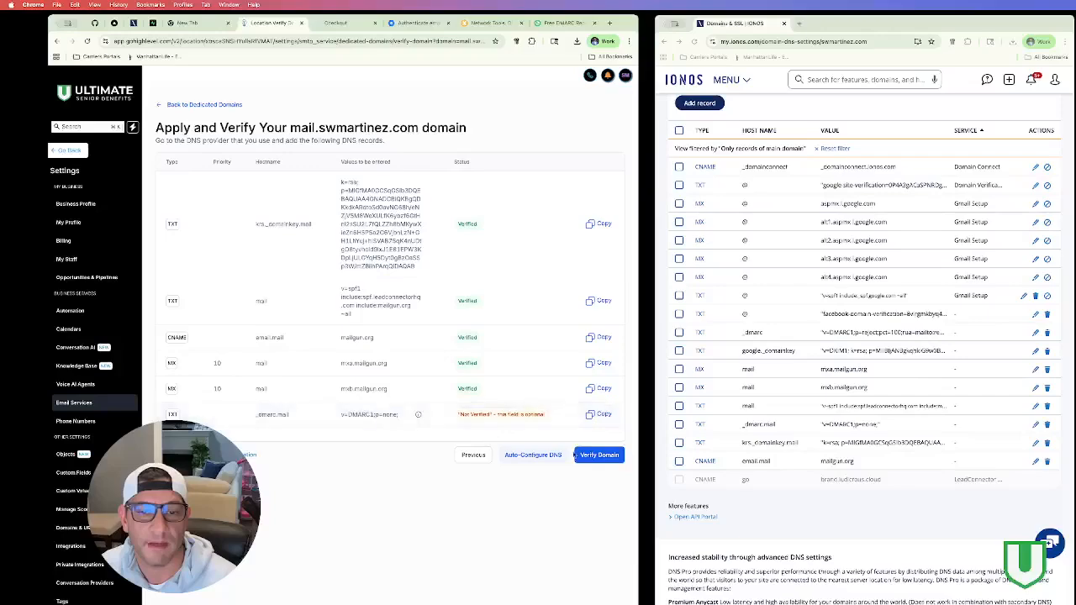
click(602, 458)
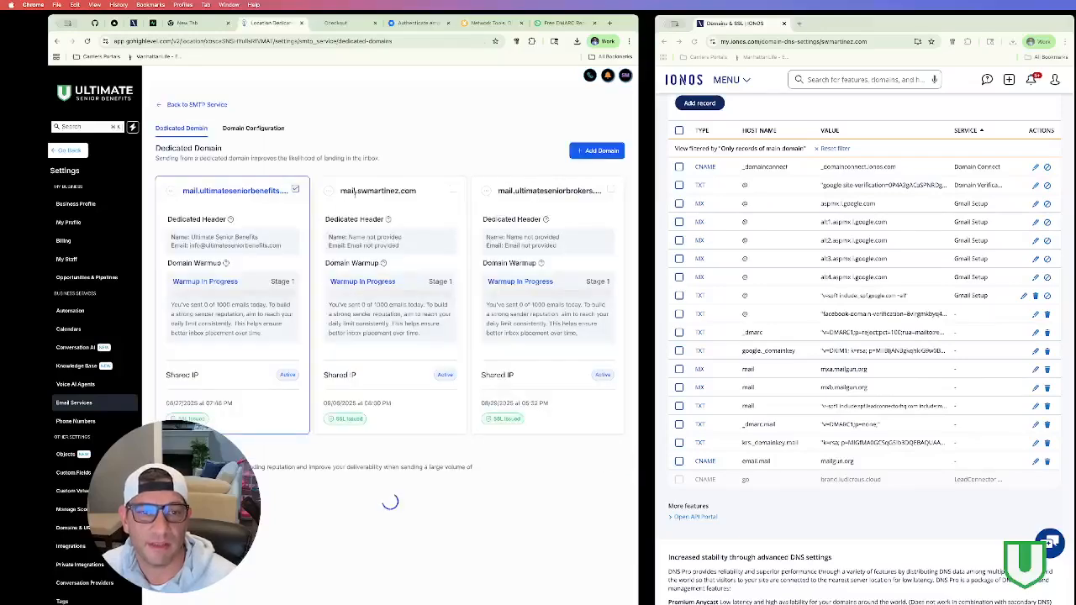
click(295, 190)
click(328, 104)
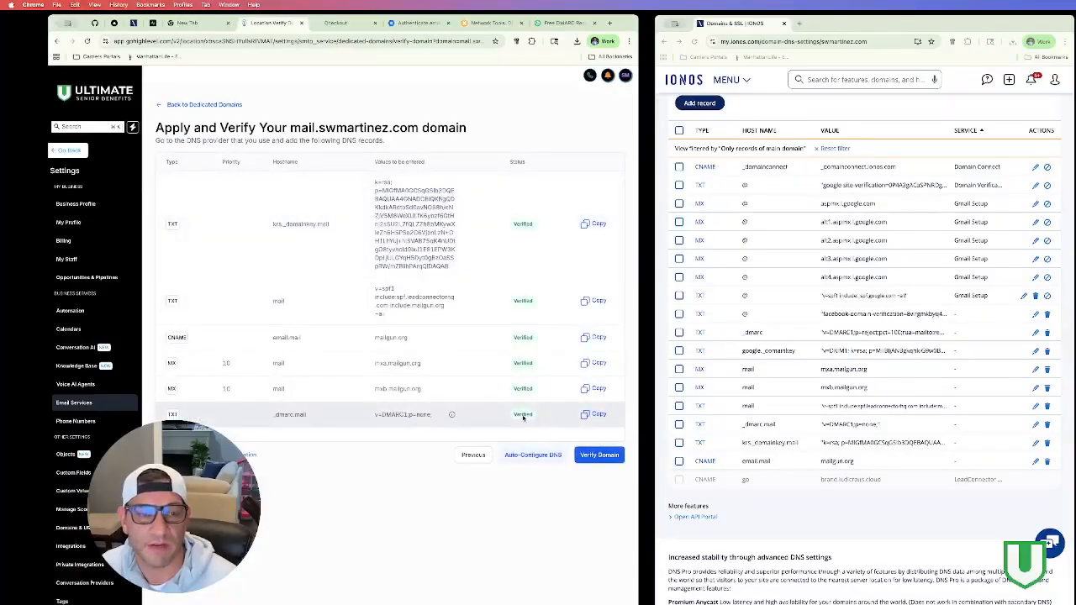
click(599, 455)
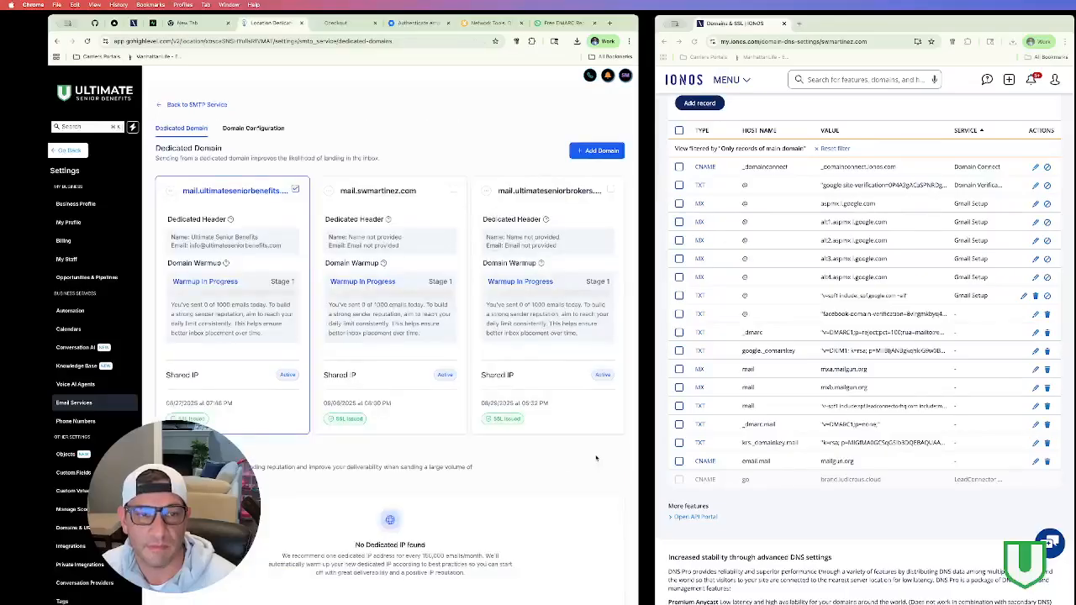
Step: Check the SMTP credentials for mail.swmartinez.com, then return to the dedicated domains list
click(330, 193)
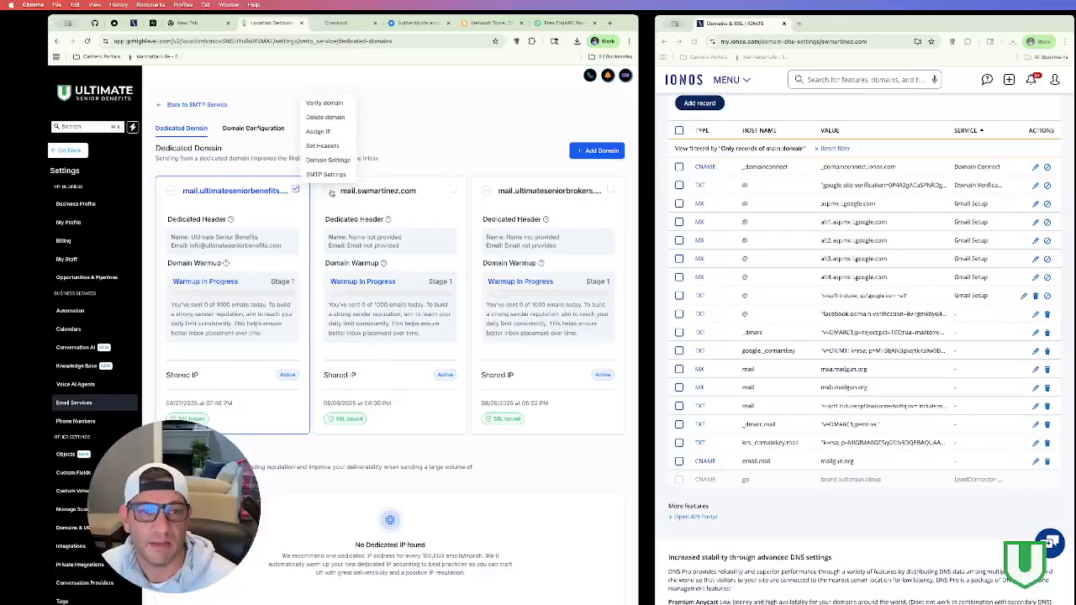
click(327, 174)
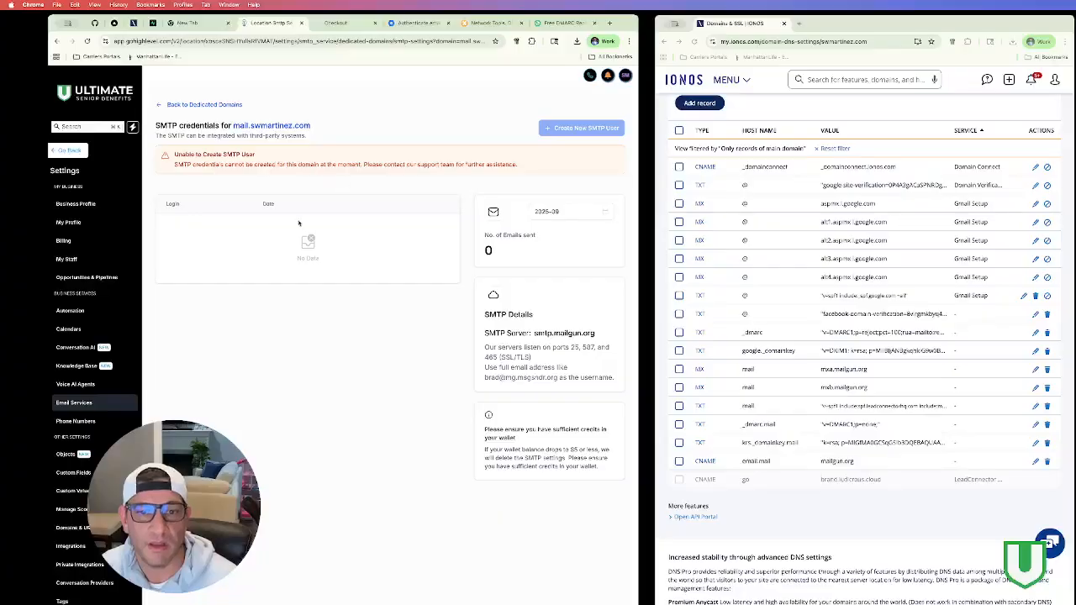
click(194, 105)
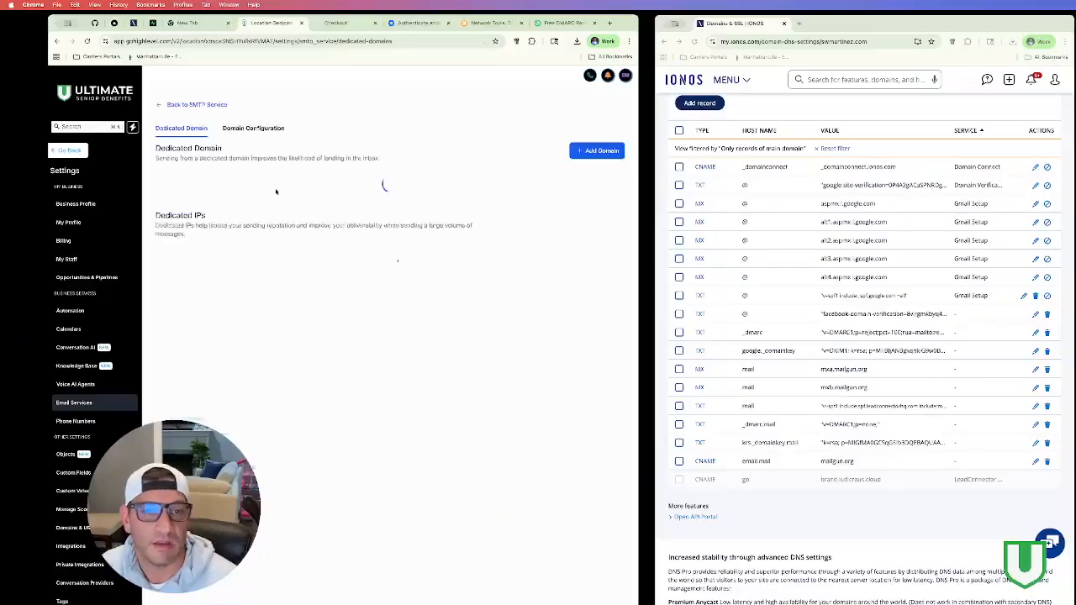
Step: Save mail.swmartinez.com's header with the owner's name as sender and its info address as sender e-mail
click(329, 192)
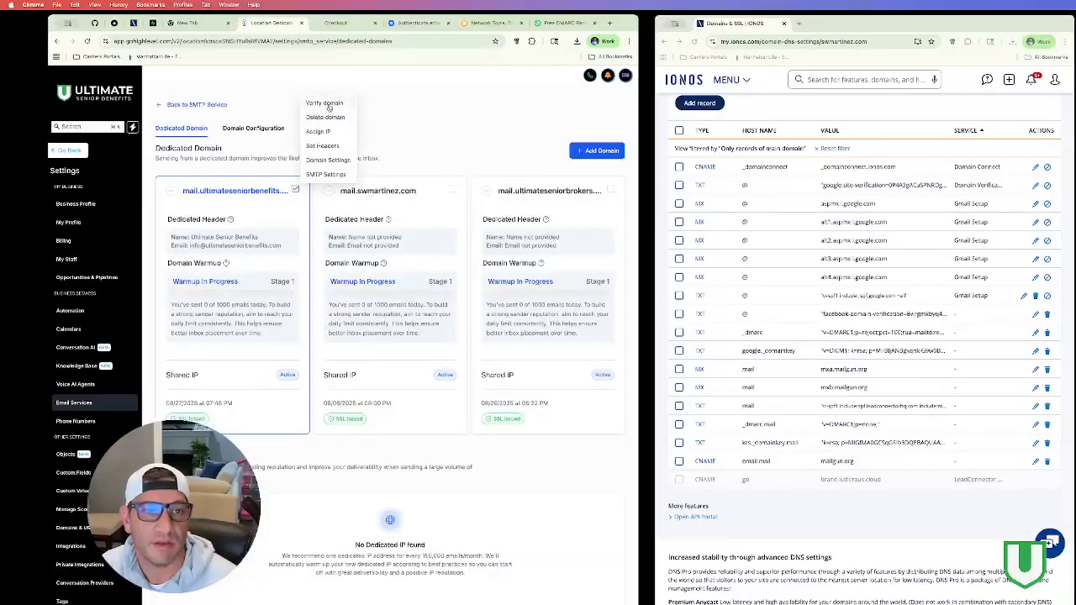
click(323, 145)
click(368, 346)
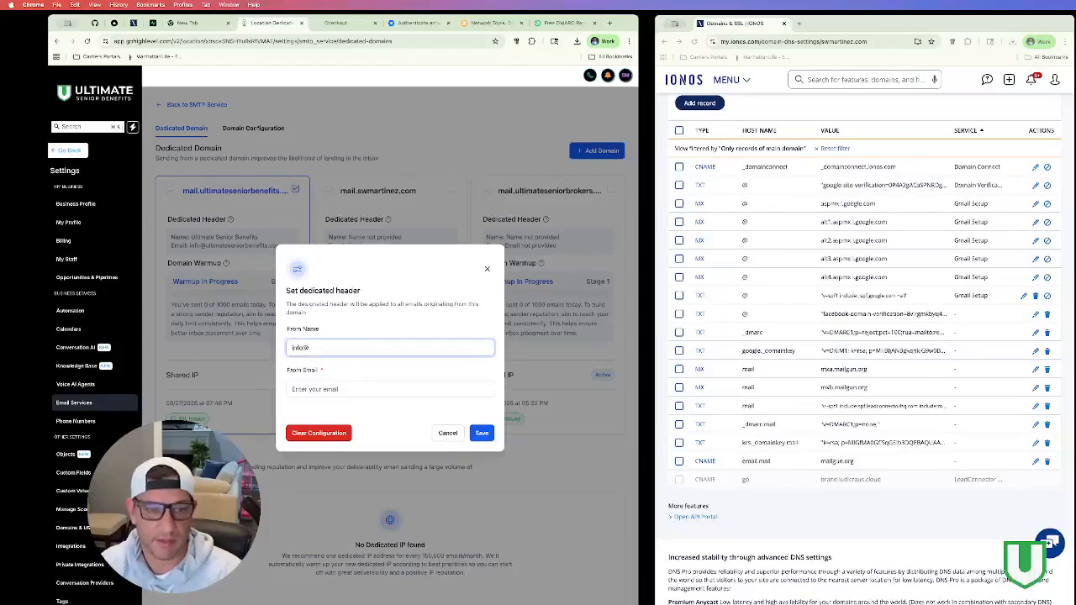
key(Tab)
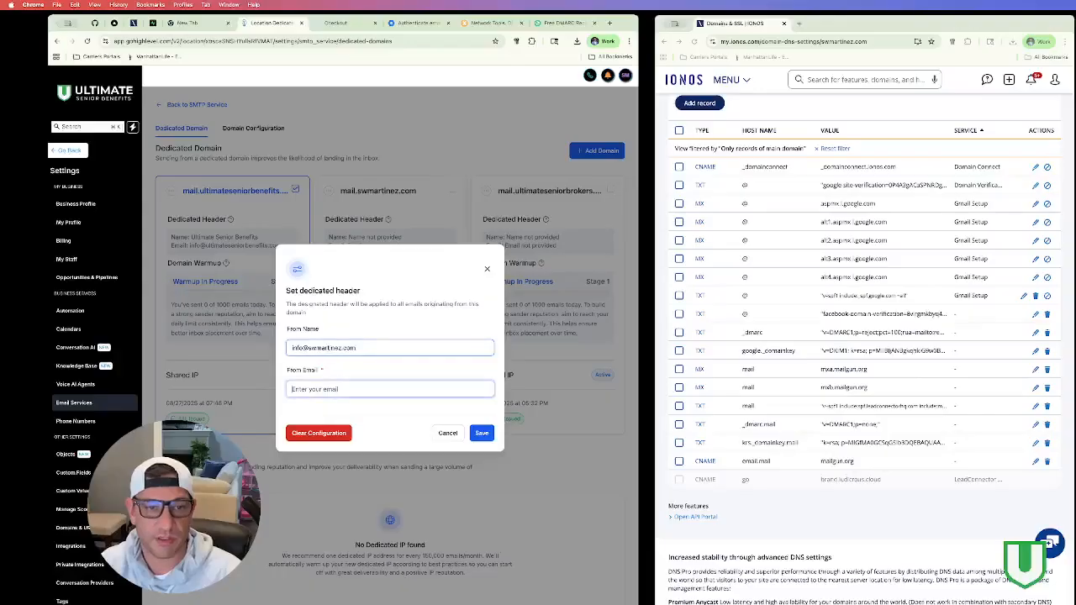
triple_click(370, 346)
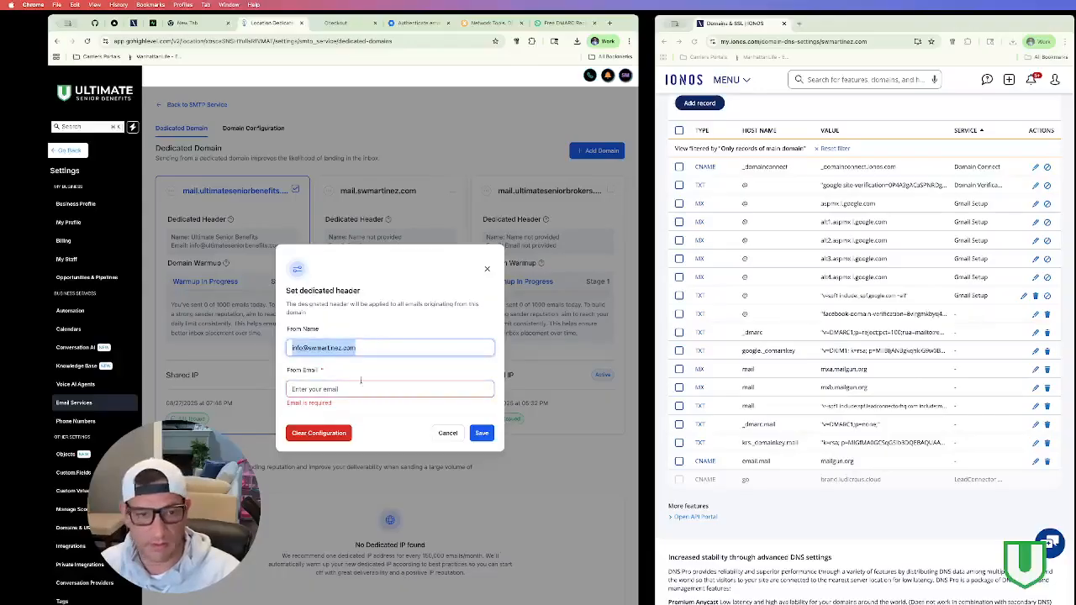
click(363, 387)
key(super+v)
triple_click(379, 348)
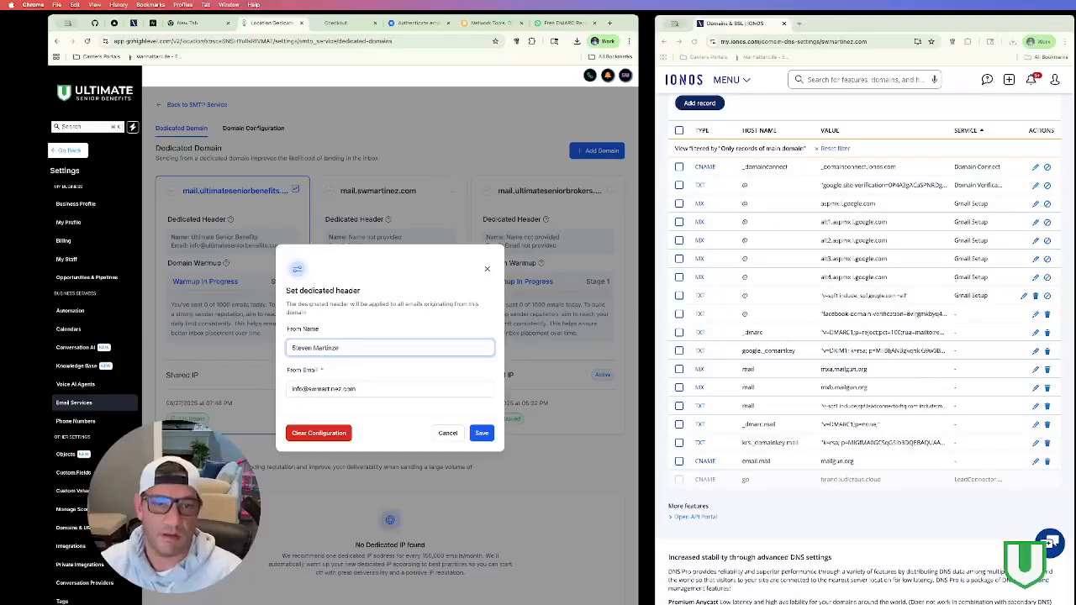
click(474, 433)
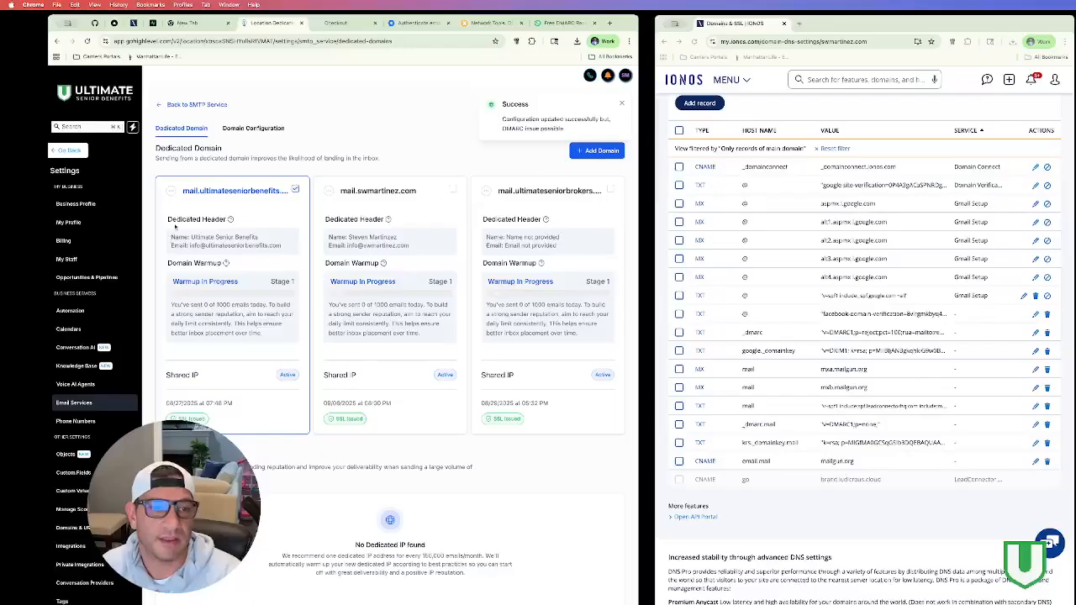
Step: Save the third domain's header with sender name 'Ultimate Senior Brokers' and its info e-mail address
mouse_move(231, 219)
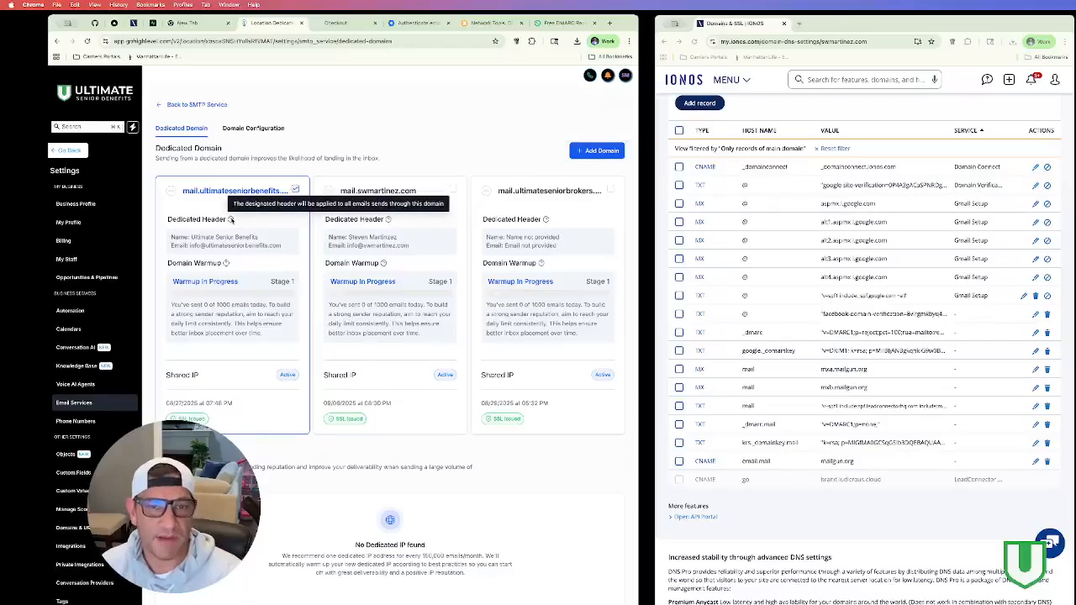
click(489, 195)
click(484, 149)
click(386, 348)
text(Ultimate Senior Brokers)
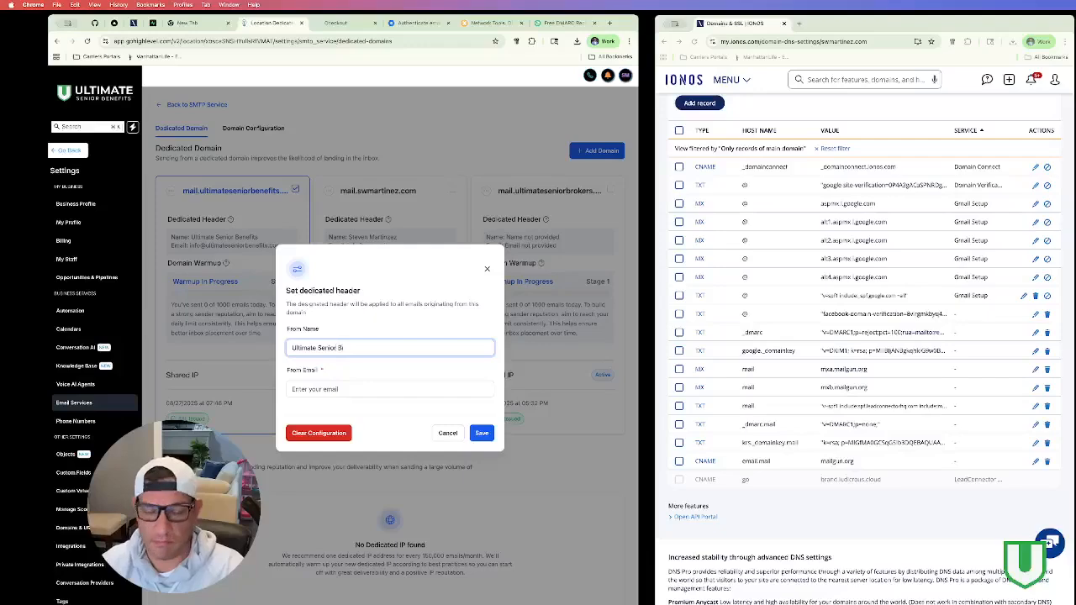
key(Tab)
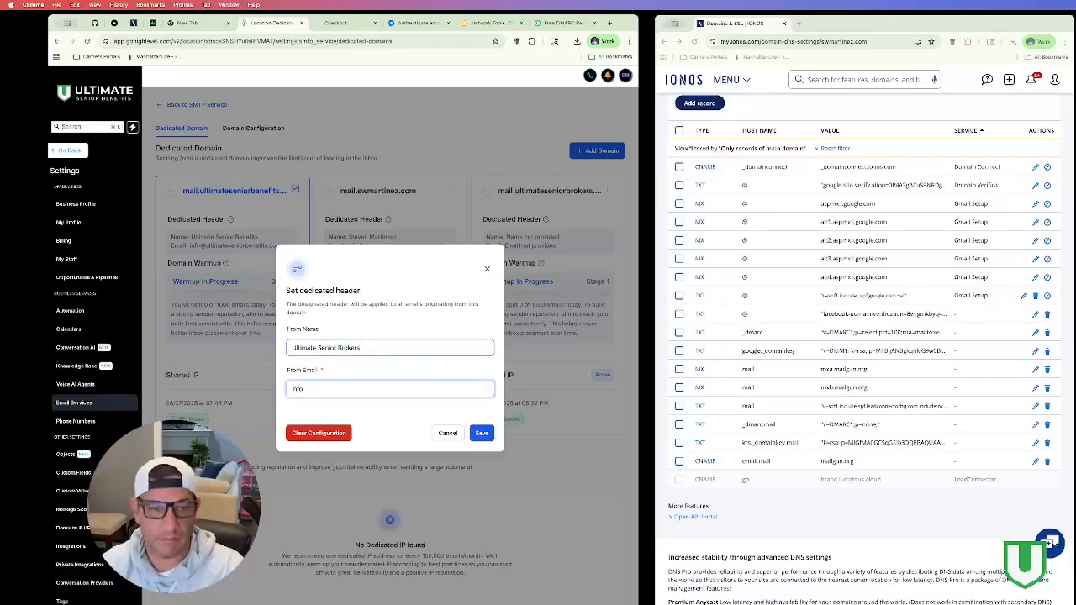
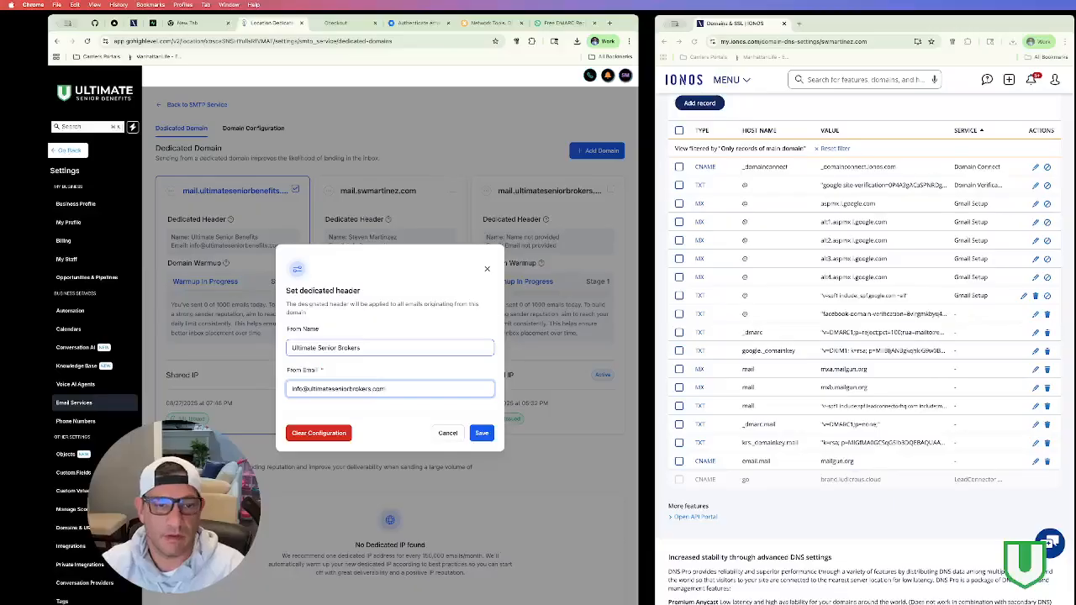
click(481, 432)
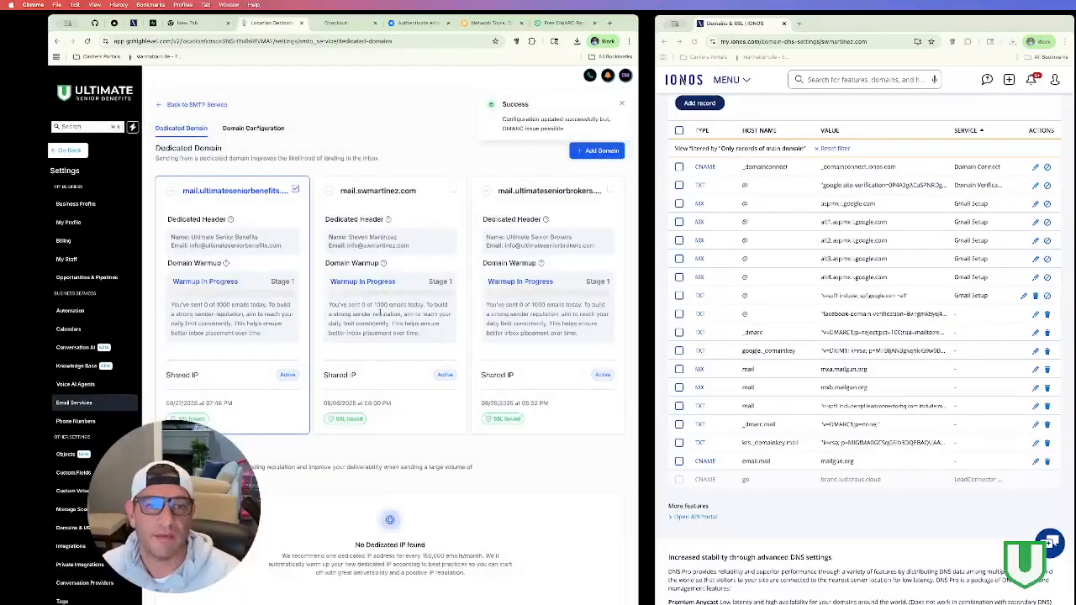
scroll(382, 312, down, 1)
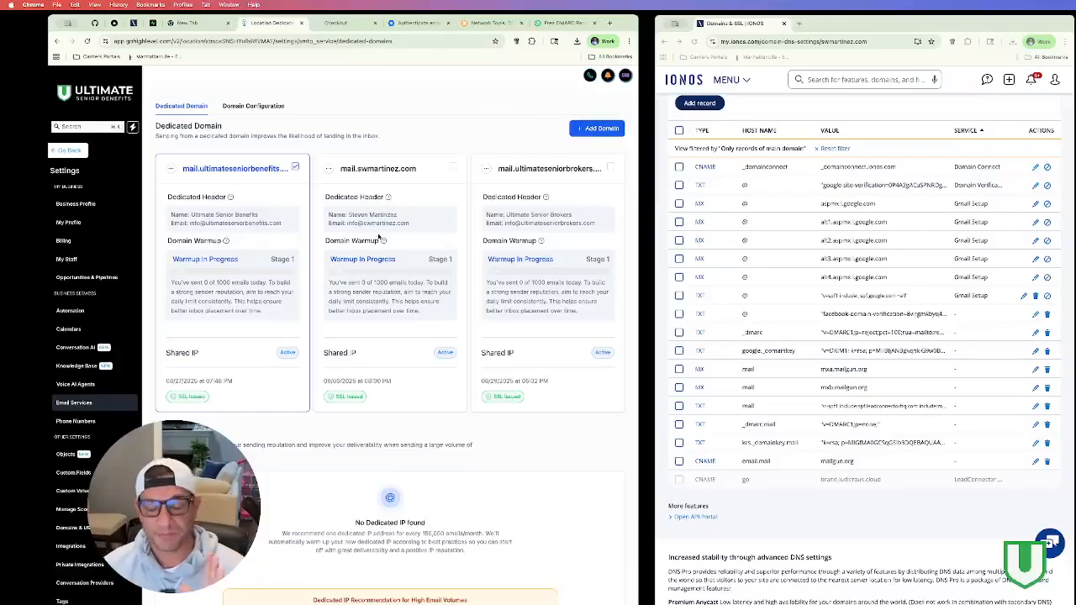
click(252, 107)
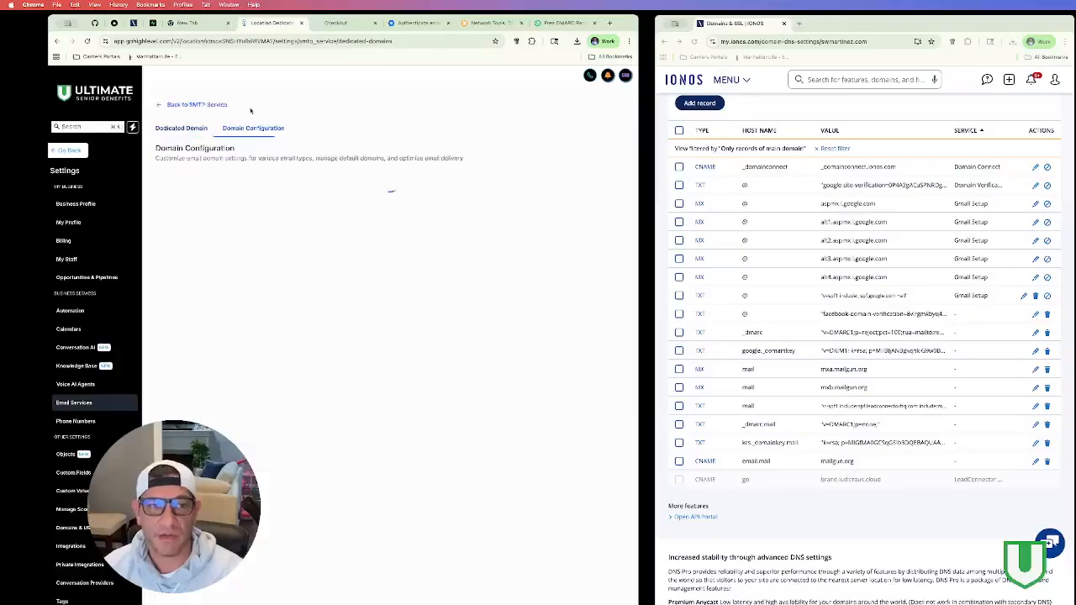
click(203, 128)
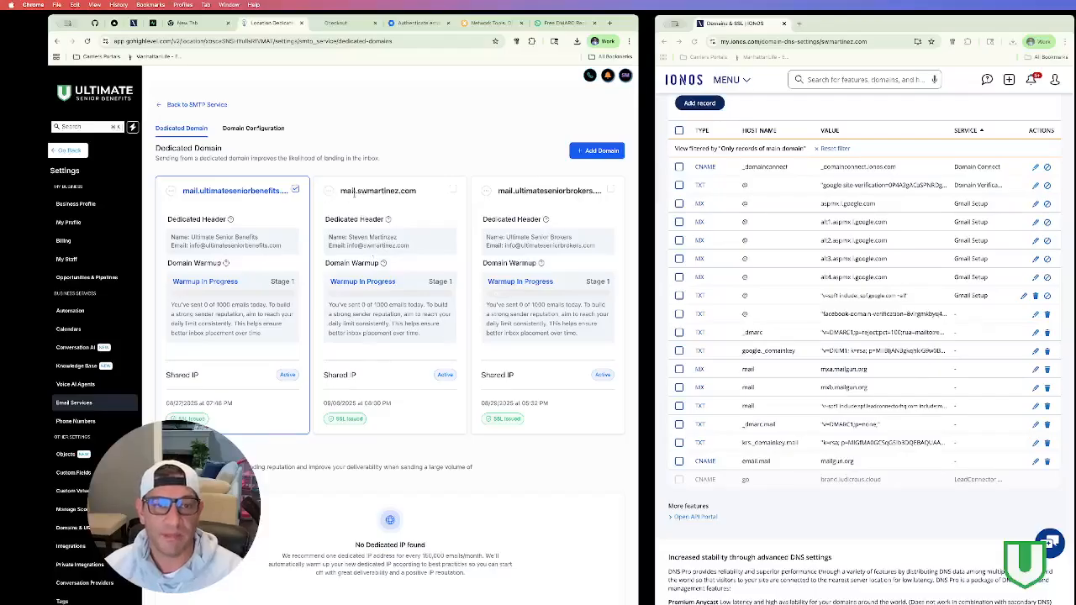
drag(347, 246, 412, 251)
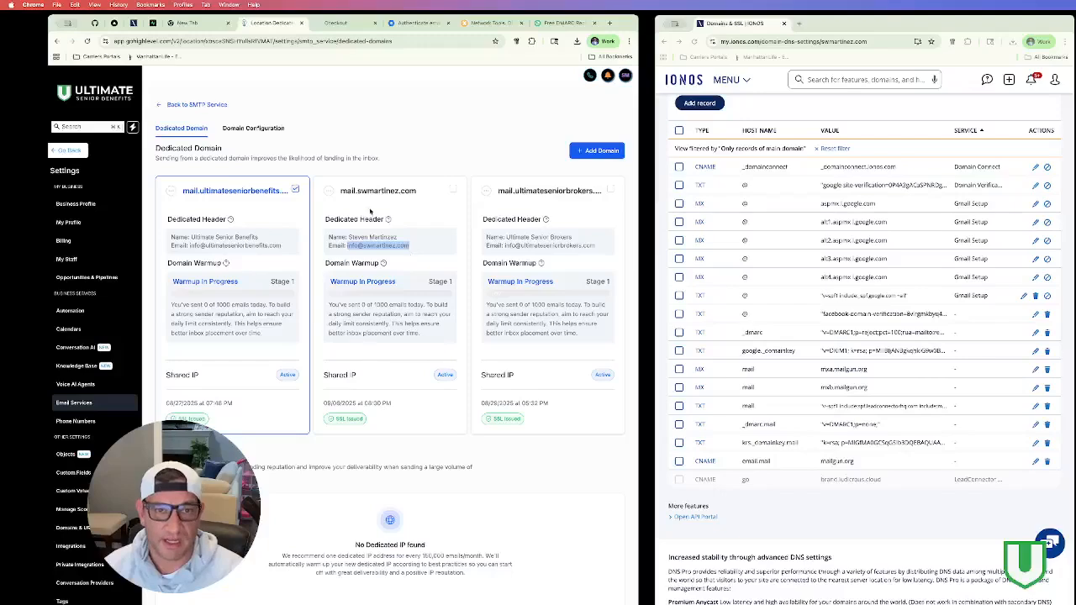
drag(340, 192, 425, 199)
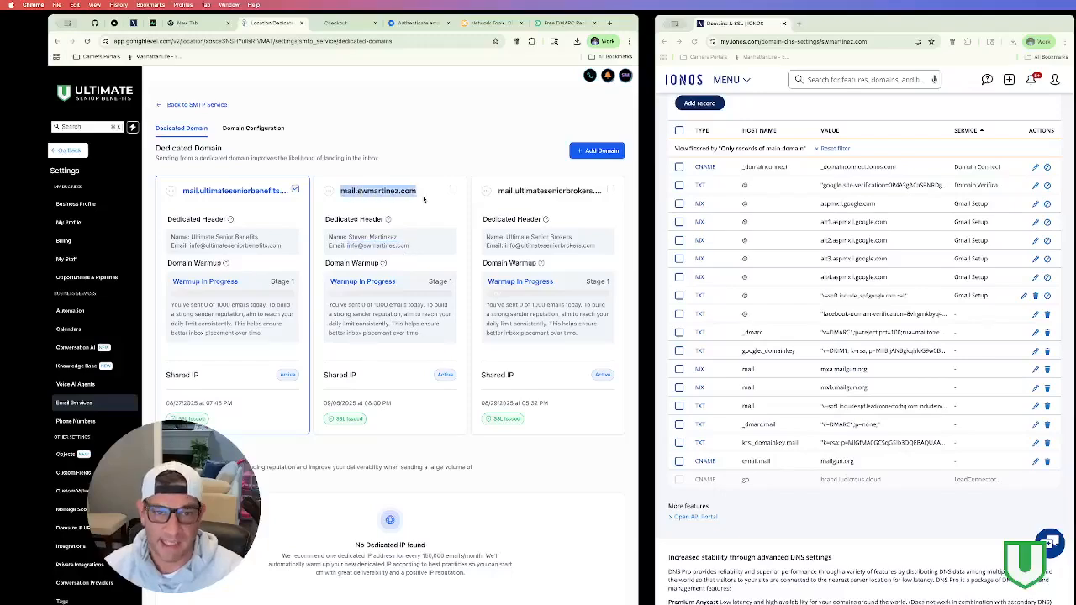
drag(410, 245, 347, 245)
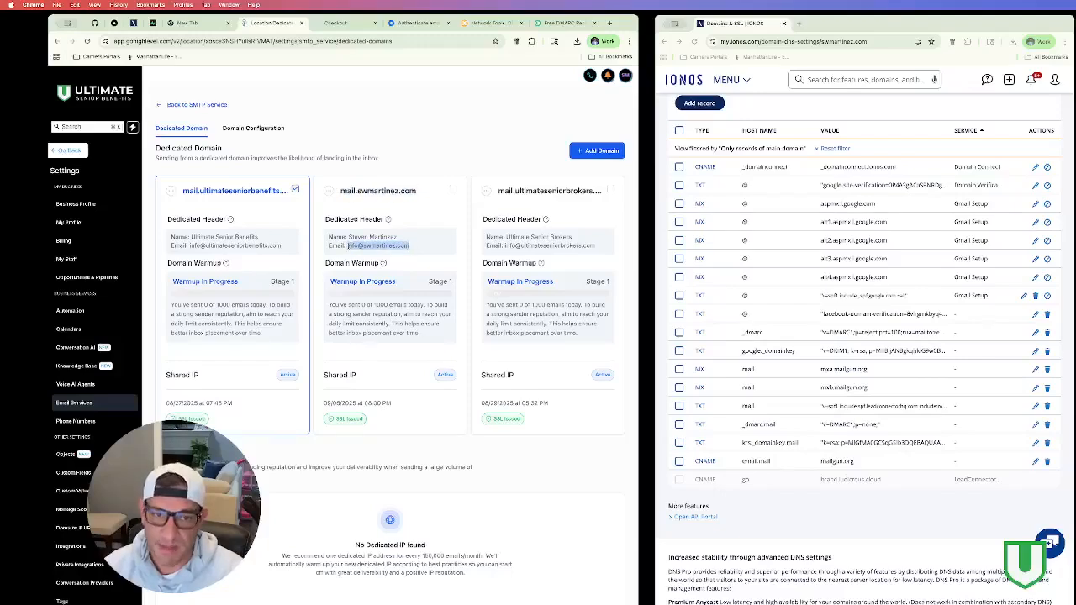
drag(341, 192, 425, 197)
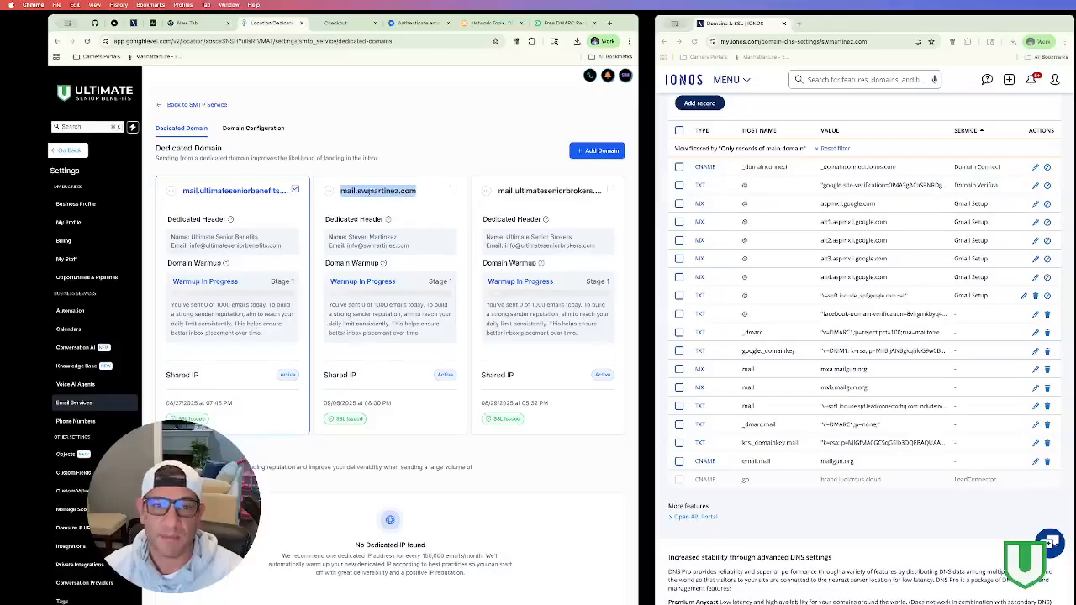
drag(340, 192, 417, 196)
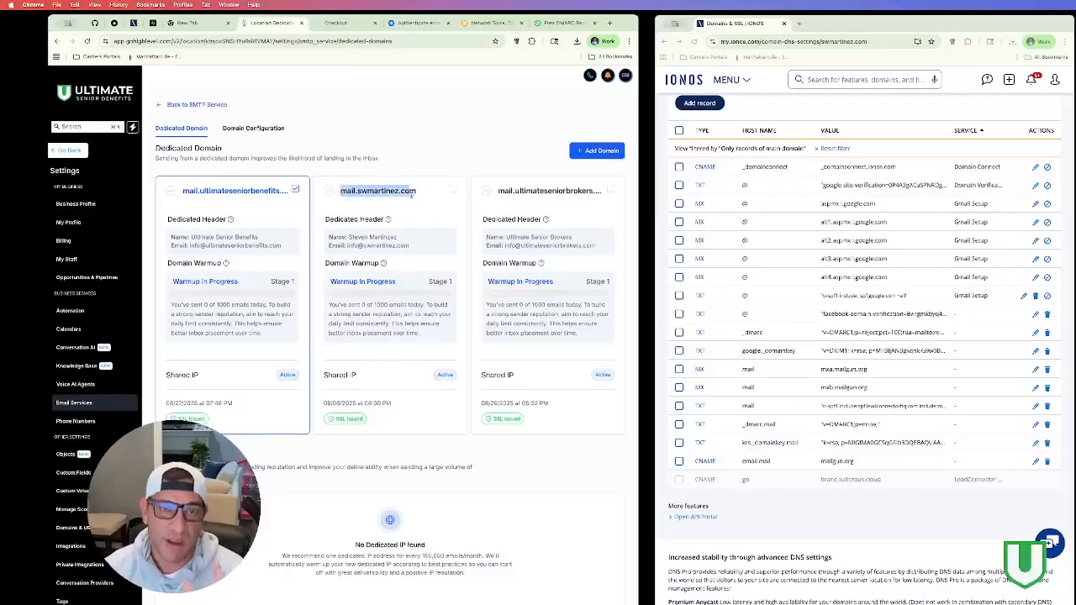
click(359, 243)
drag(412, 246, 347, 245)
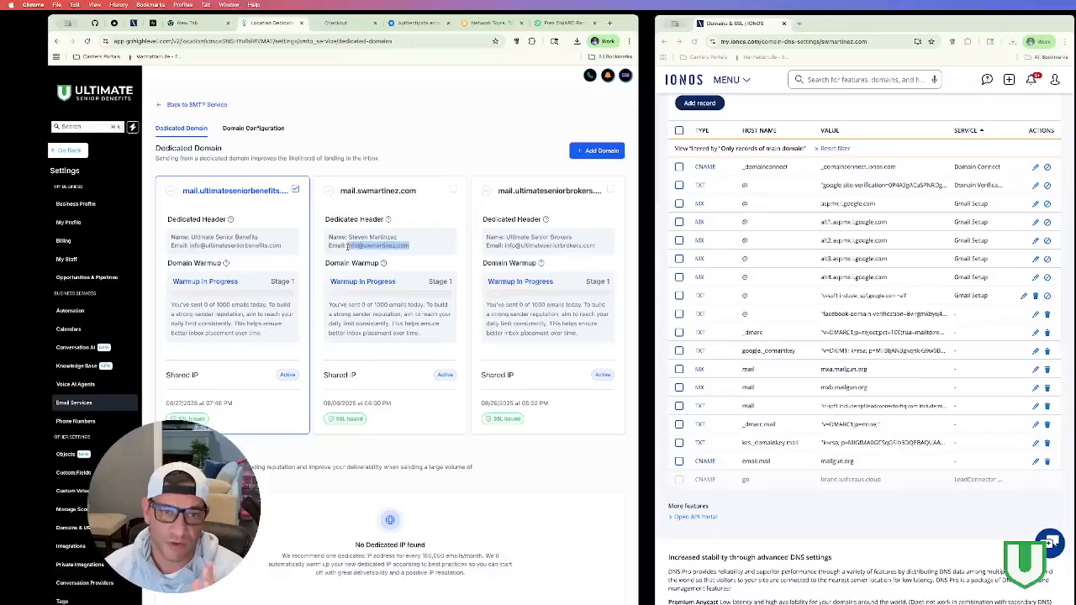
drag(341, 194, 420, 196)
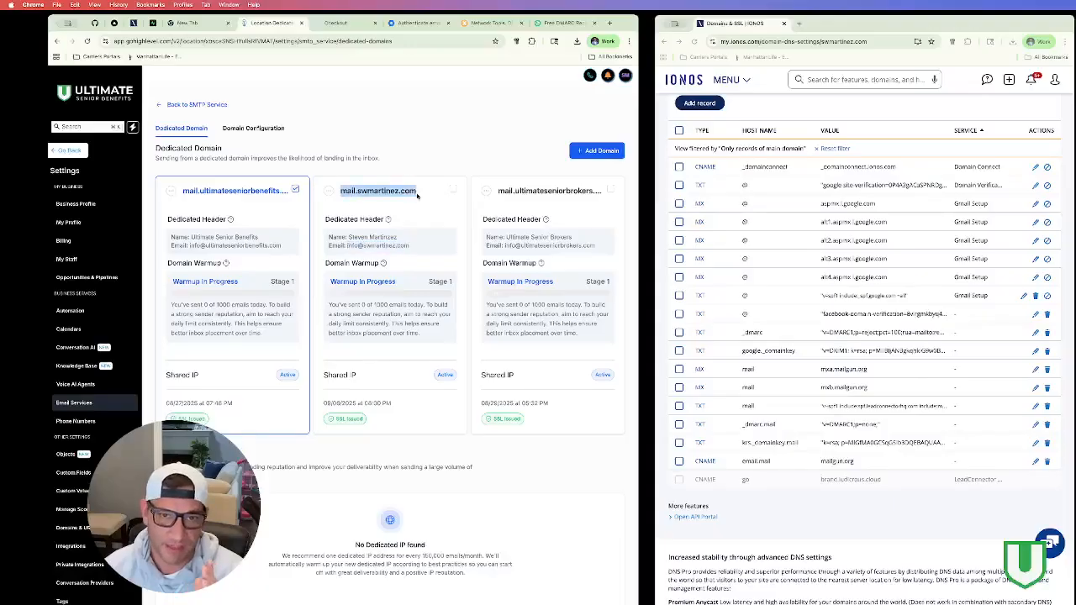
click(417, 195)
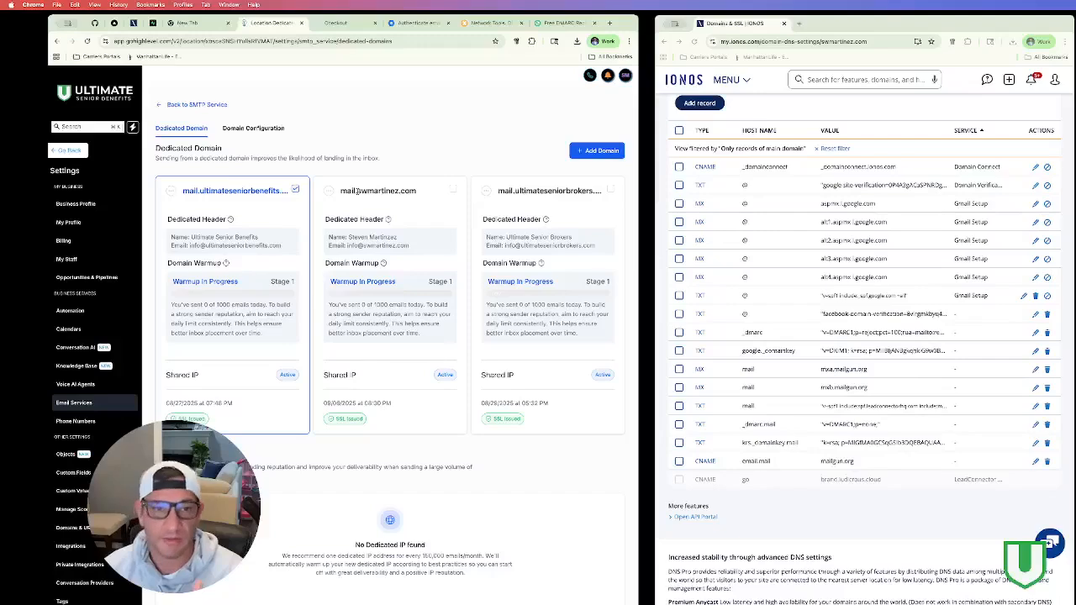
drag(343, 191, 417, 194)
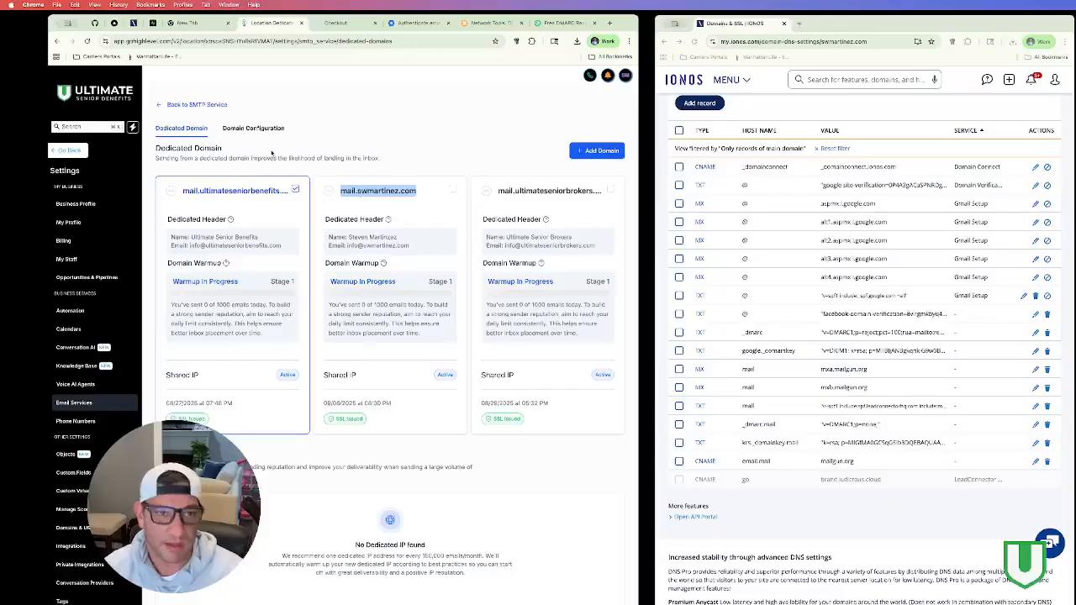
scroll(308, 178, down, 2)
scroll(286, 164, up, 2)
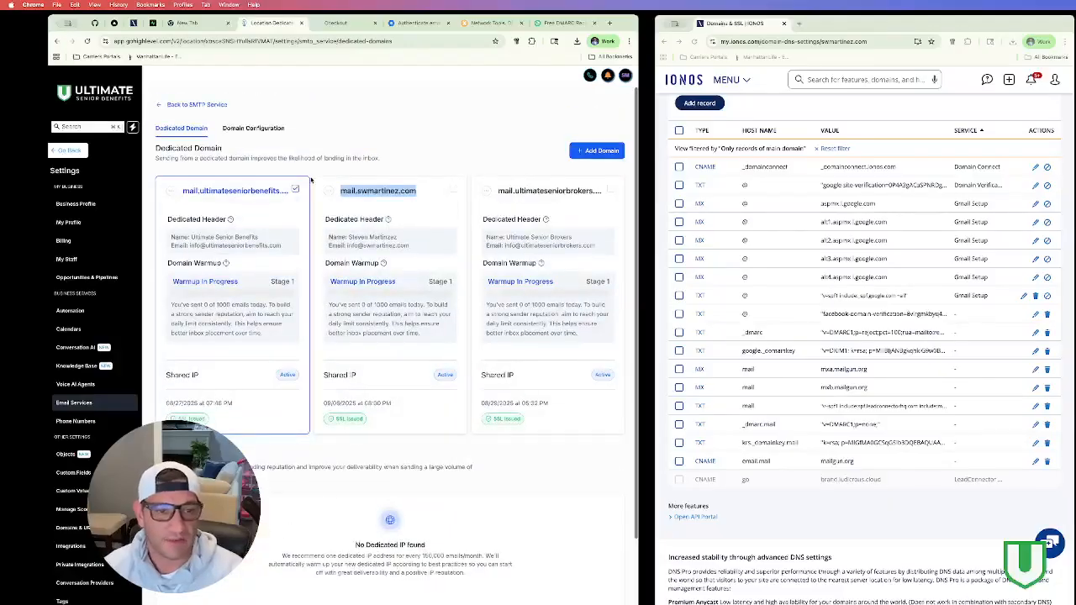
click(407, 221)
drag(349, 246, 420, 246)
click(428, 246)
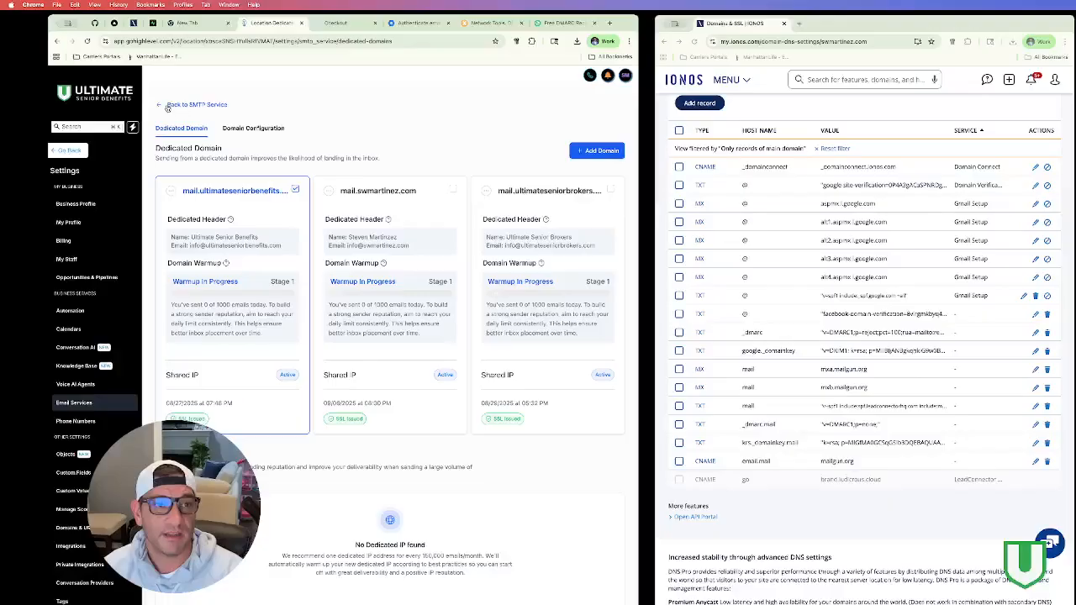
Step: Browse the GoHighLevel dashboard, quick actions, Contacts and Automation, returning to the dashboard
click(84, 152)
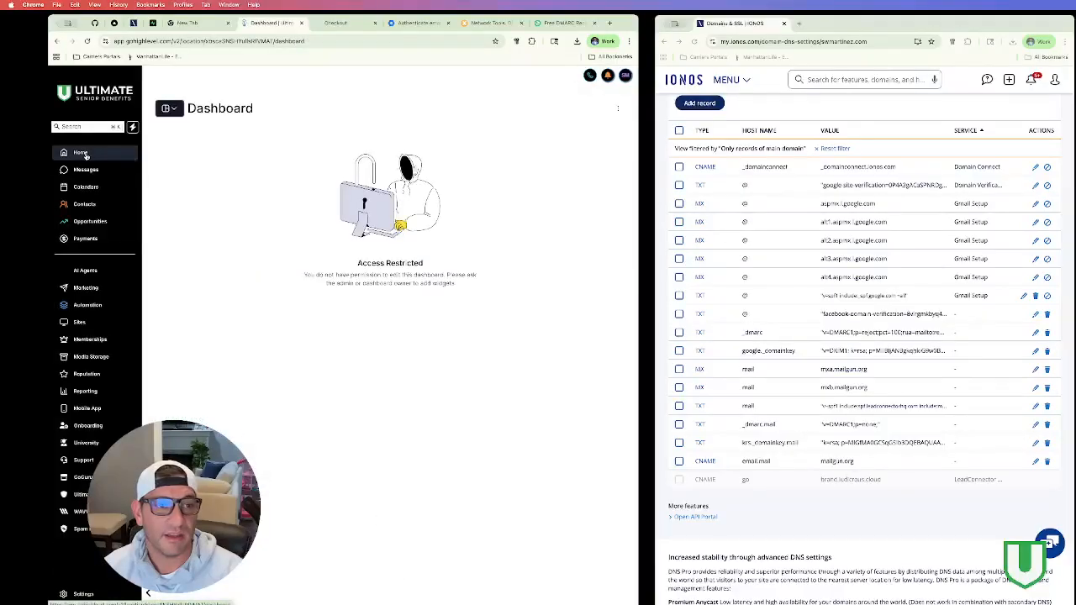
click(131, 127)
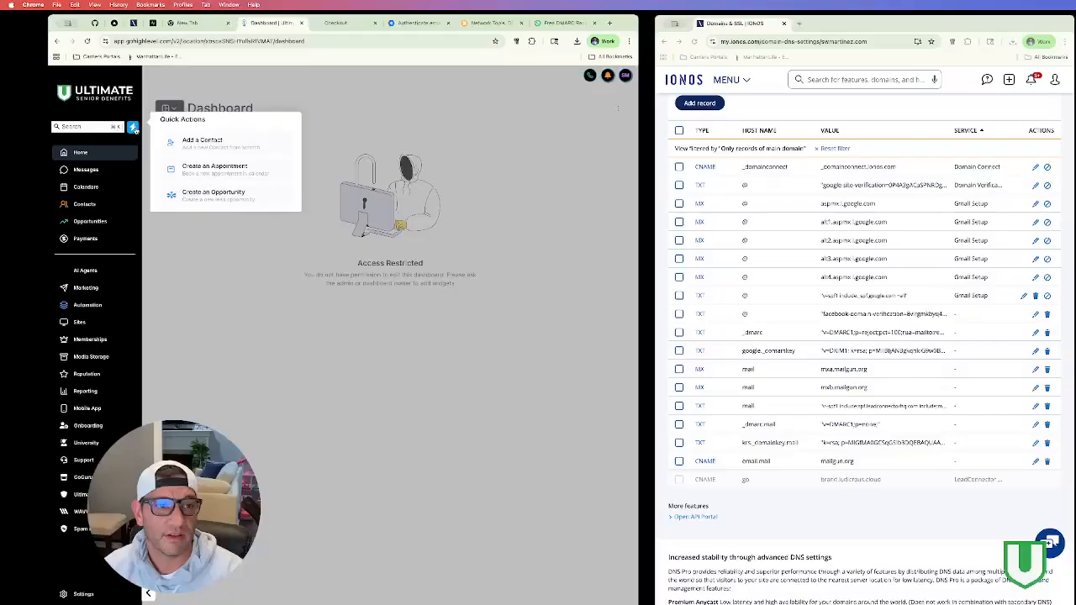
click(135, 144)
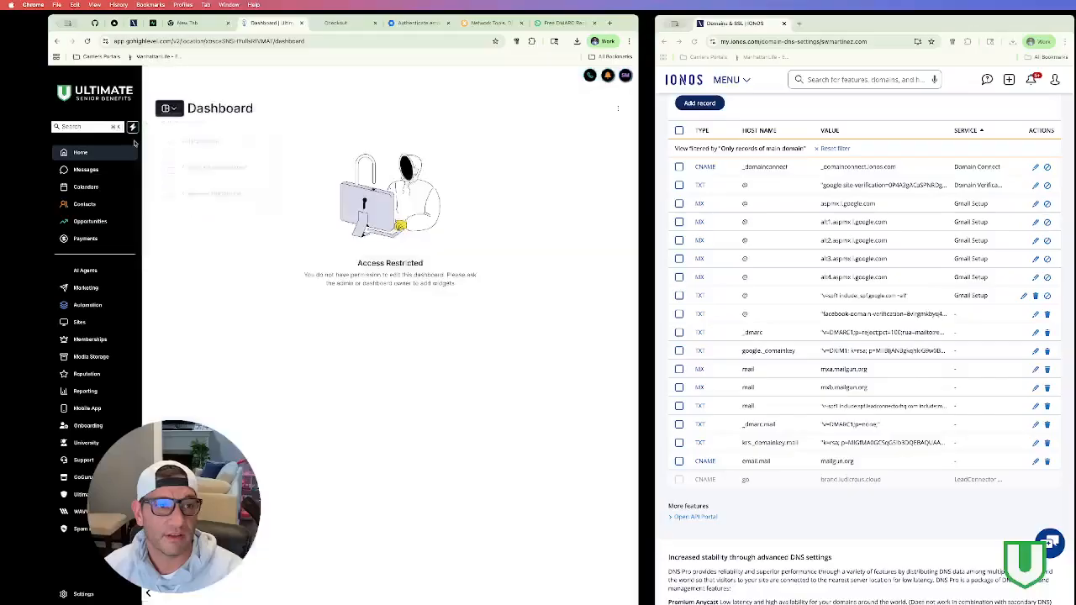
click(92, 204)
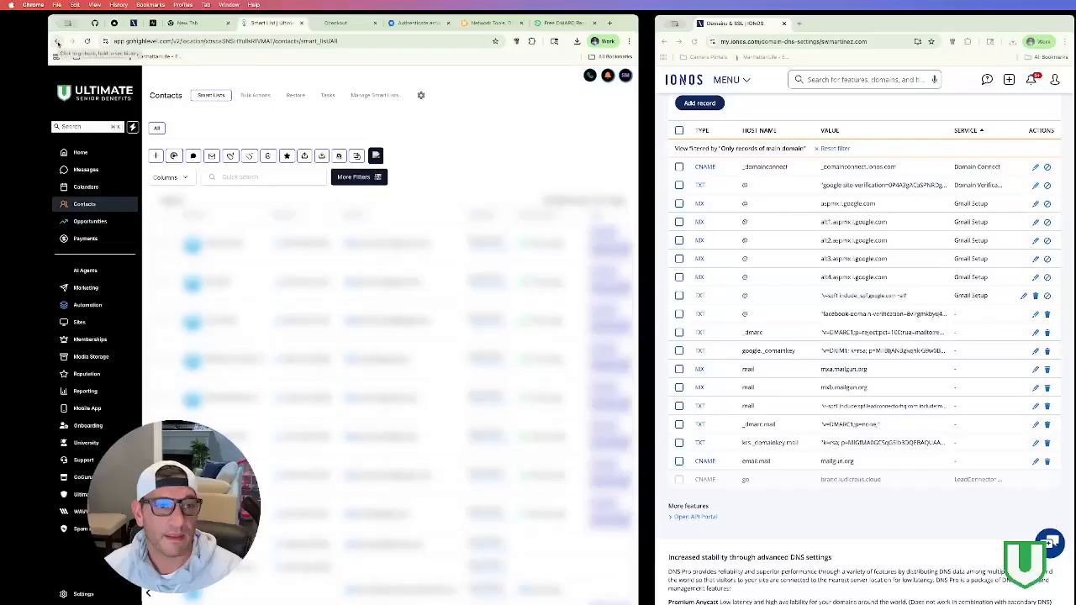
click(57, 42)
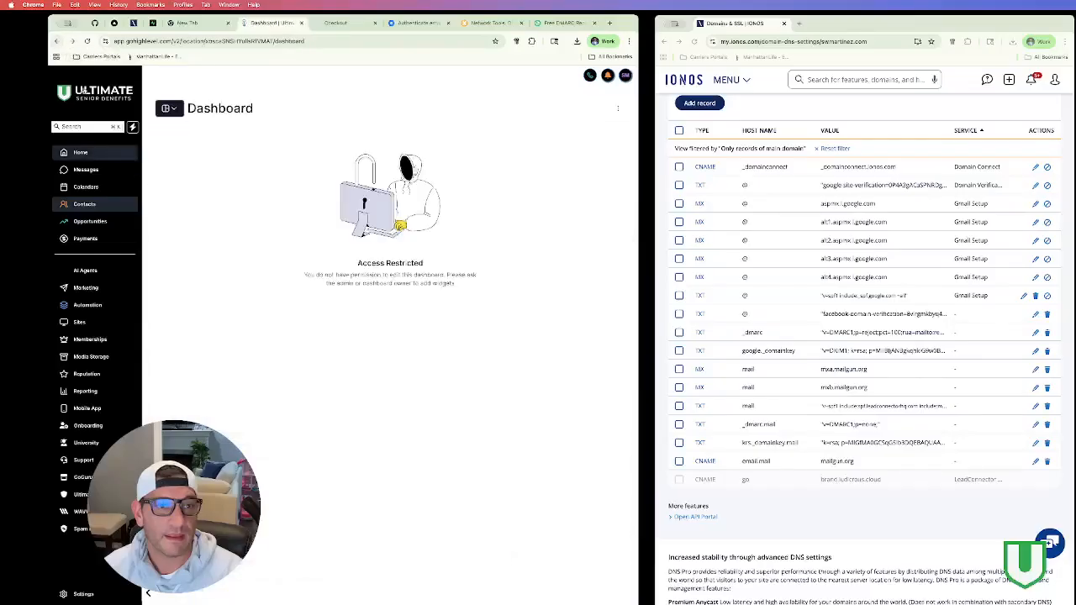
click(89, 305)
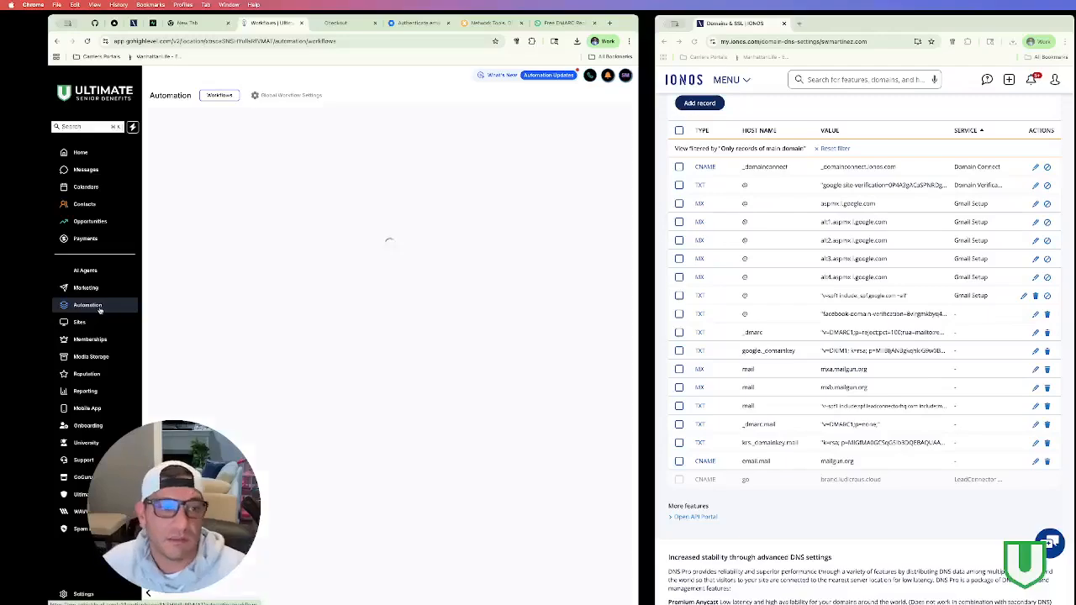
click(93, 156)
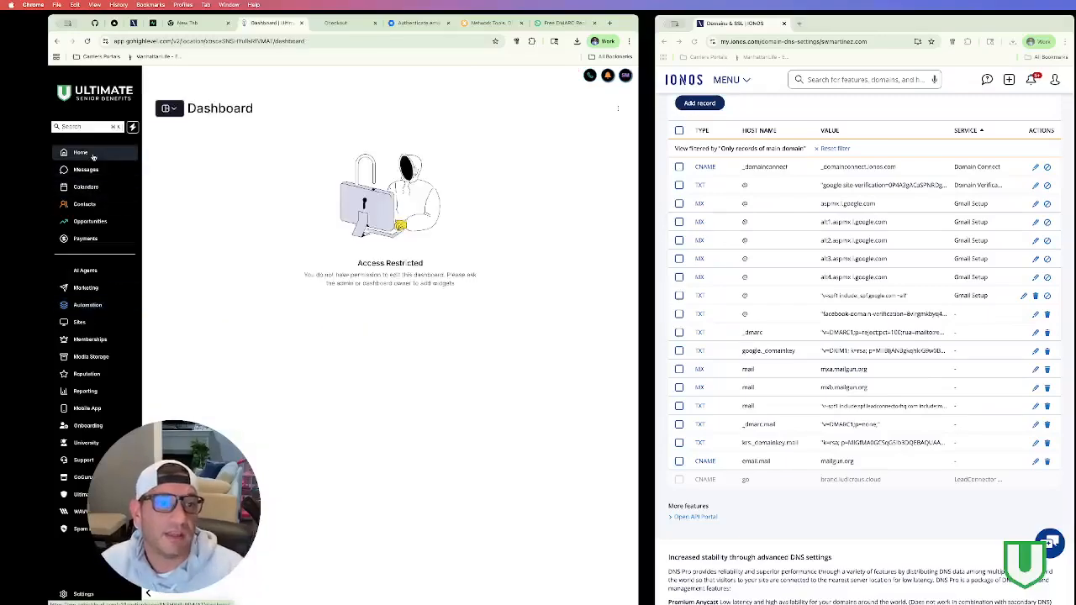
Step: Go to Settings > Email Services and view the Postmaster Tools connection and sending domains
click(82, 593)
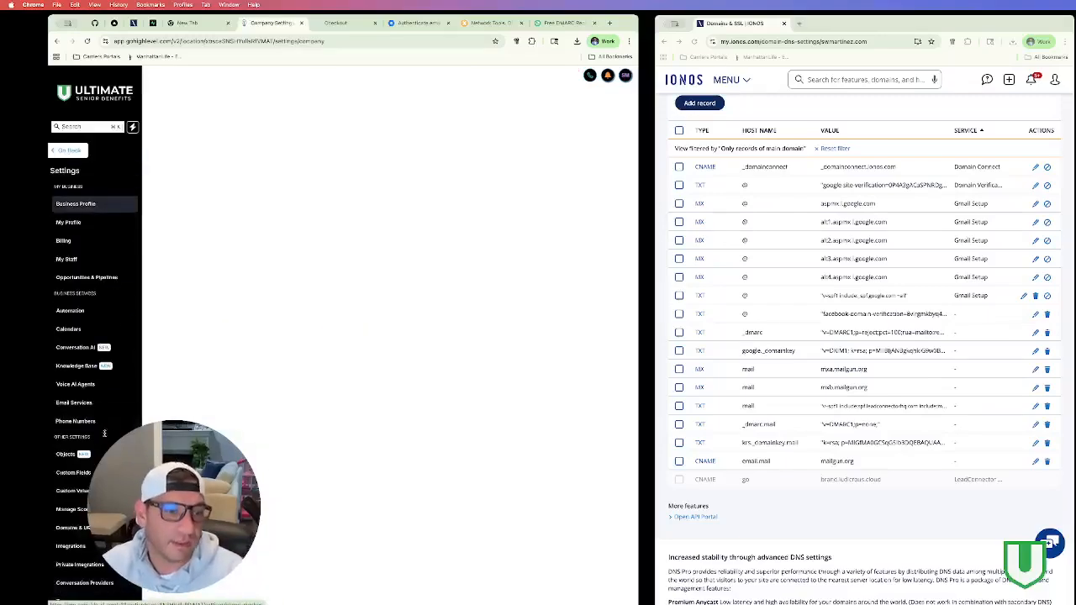
click(73, 403)
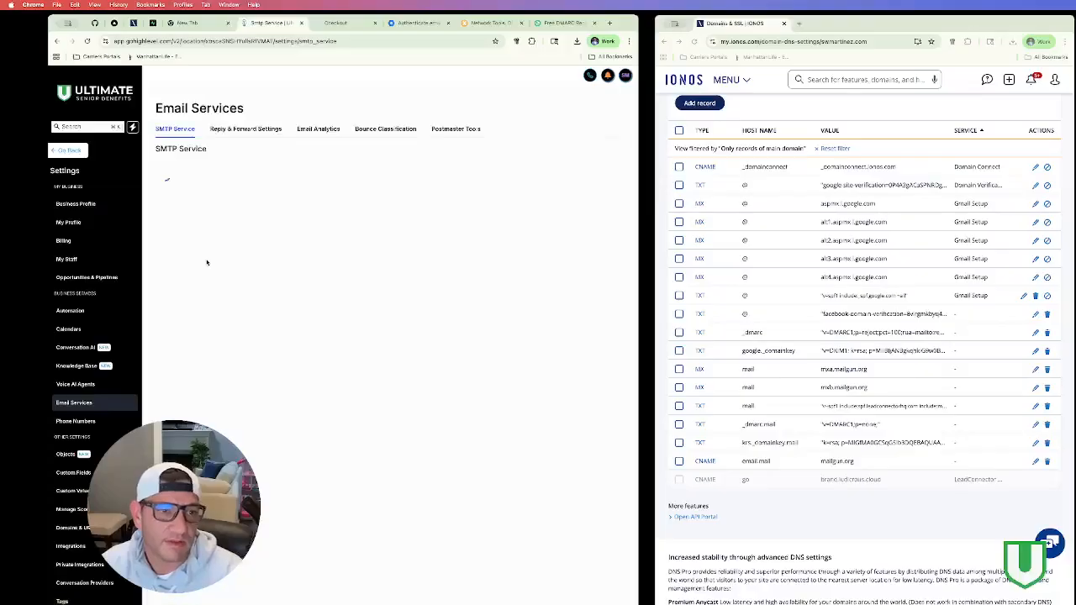
click(230, 129)
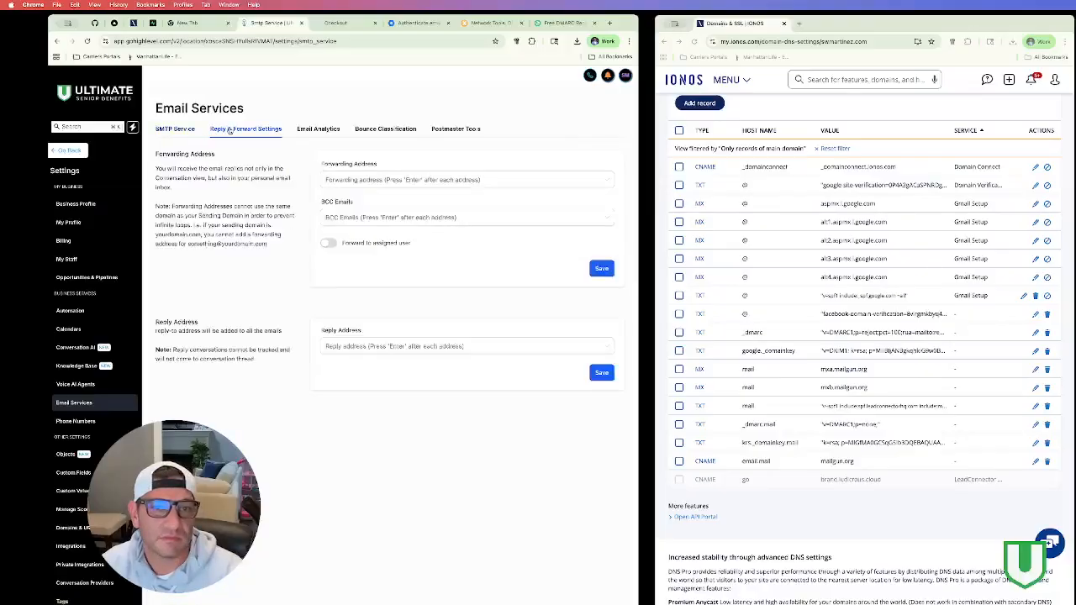
click(304, 132)
click(438, 130)
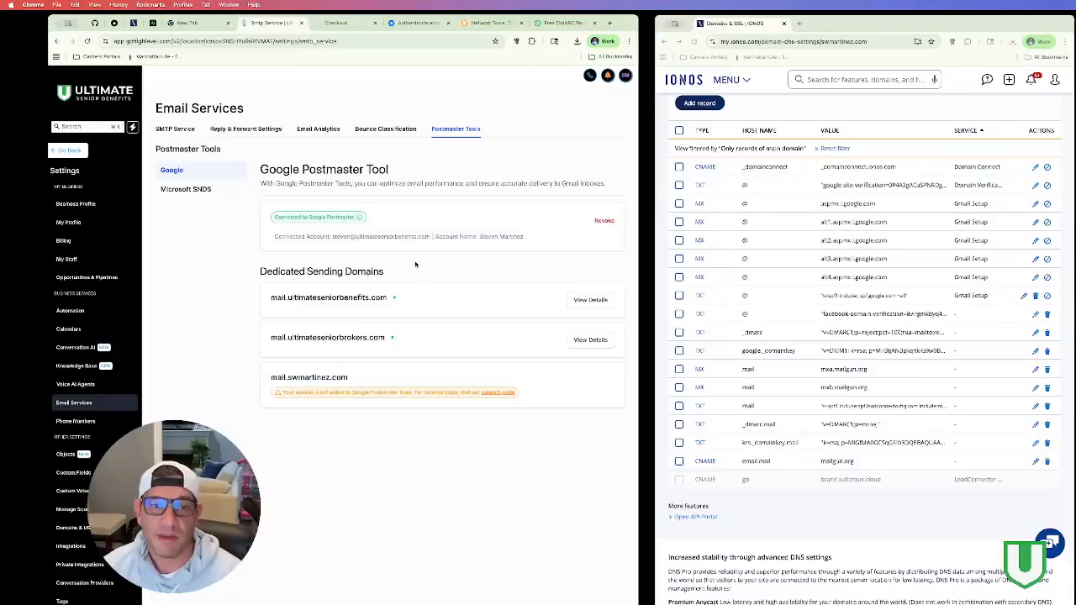
click(563, 23)
Step: Close the network tools, DMARC generator, Google Admin DKIM and checkout pricing tabs
click(520, 22)
click(521, 23)
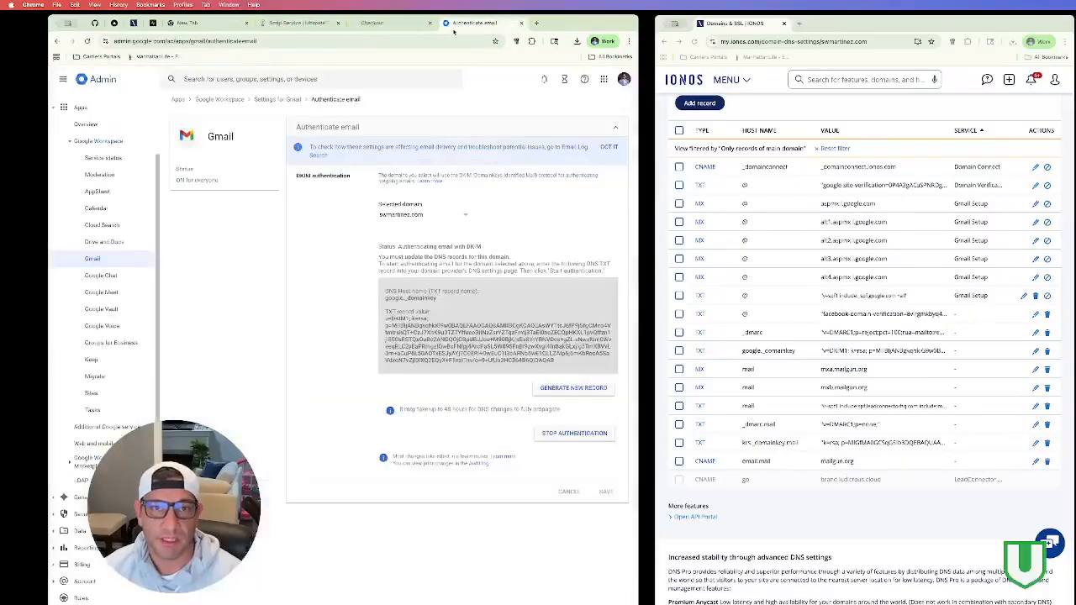
click(520, 22)
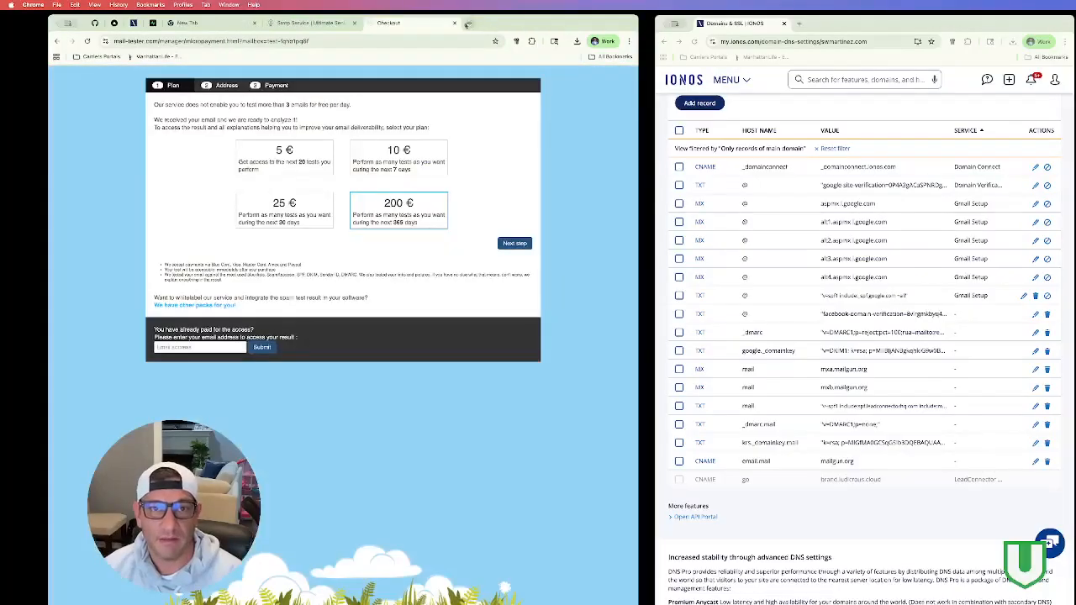
click(455, 23)
Step: Search 'postmaster google' in a new tab and open the Postmaster Tools site
key(ctrl+t)
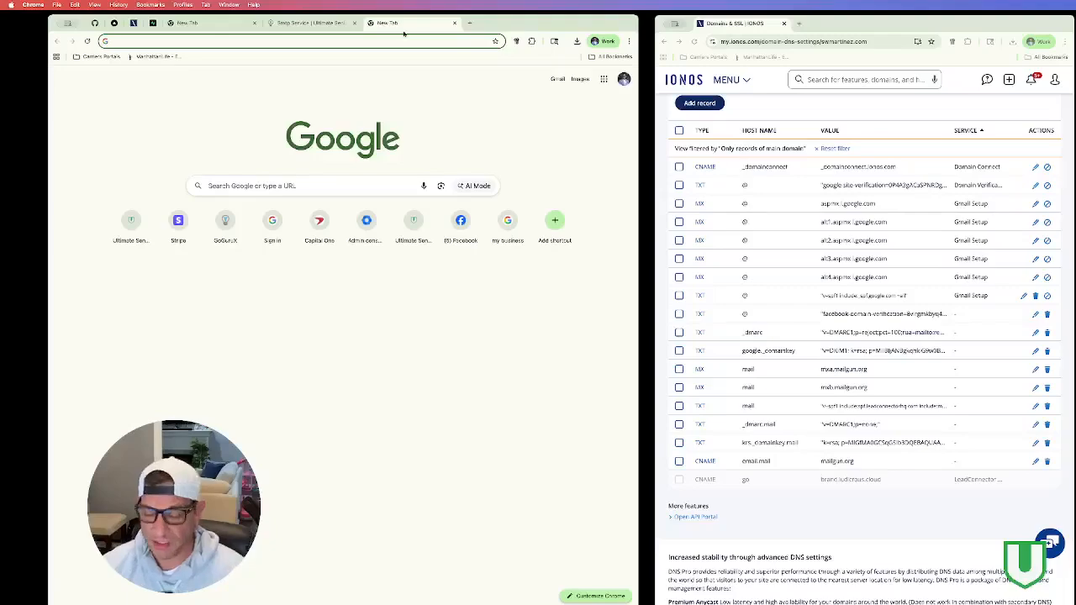
text(postmas)
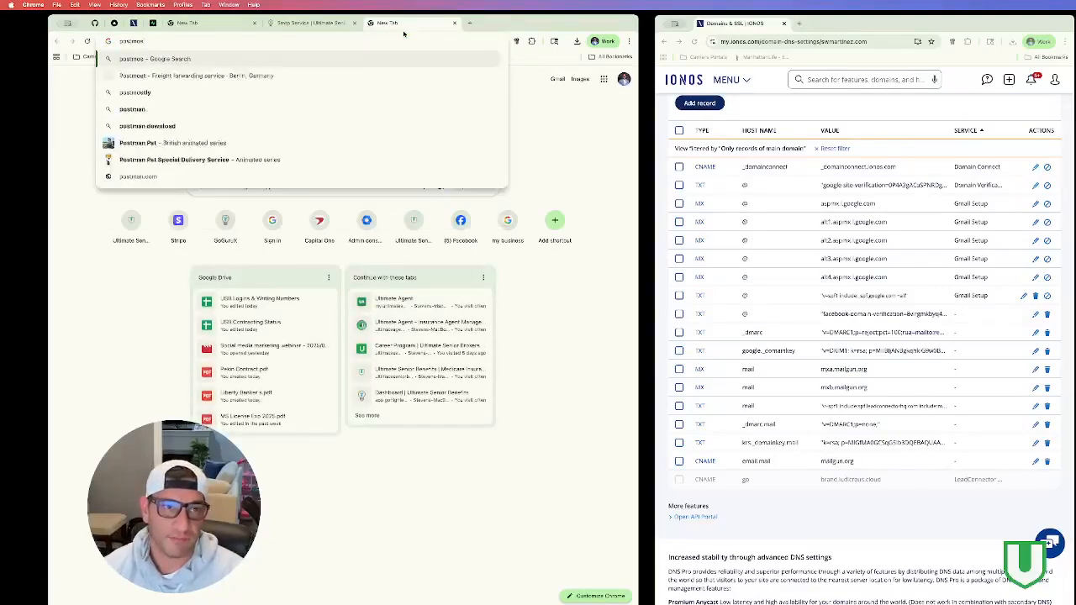
text(ter google)
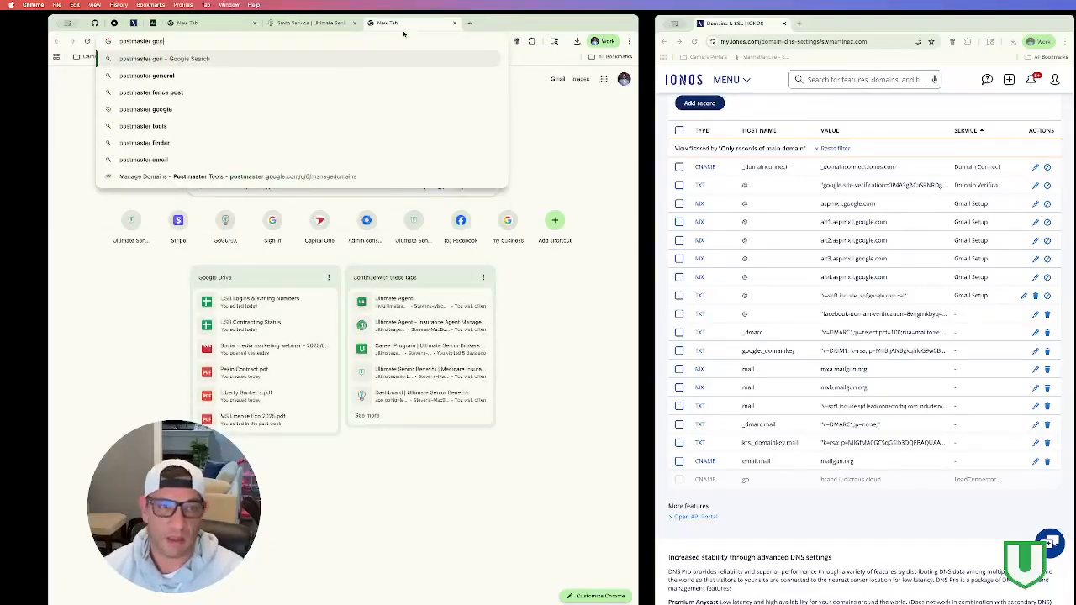
key(Return)
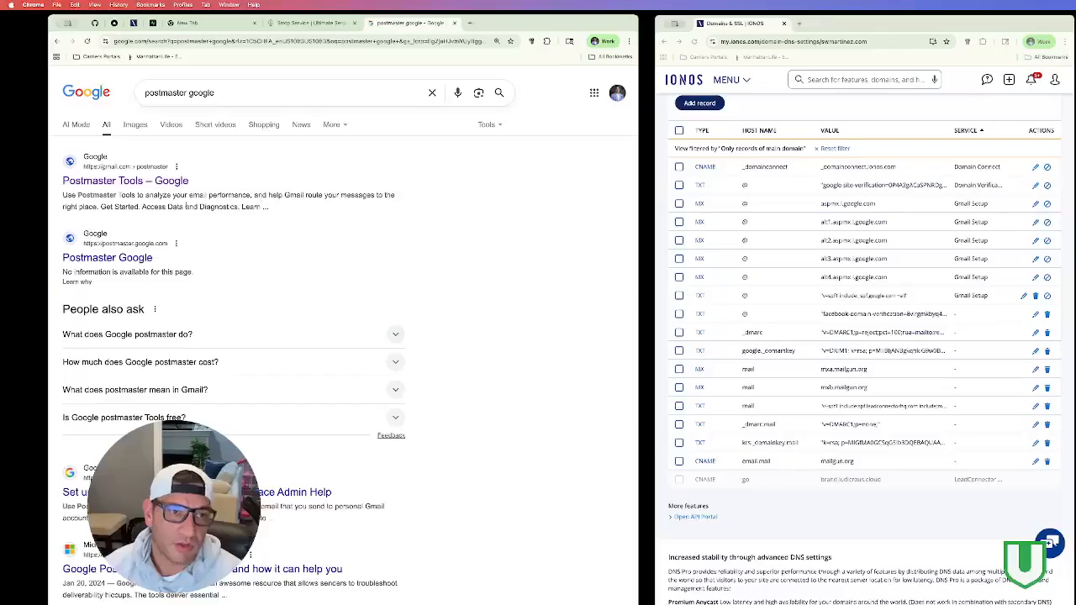
click(120, 181)
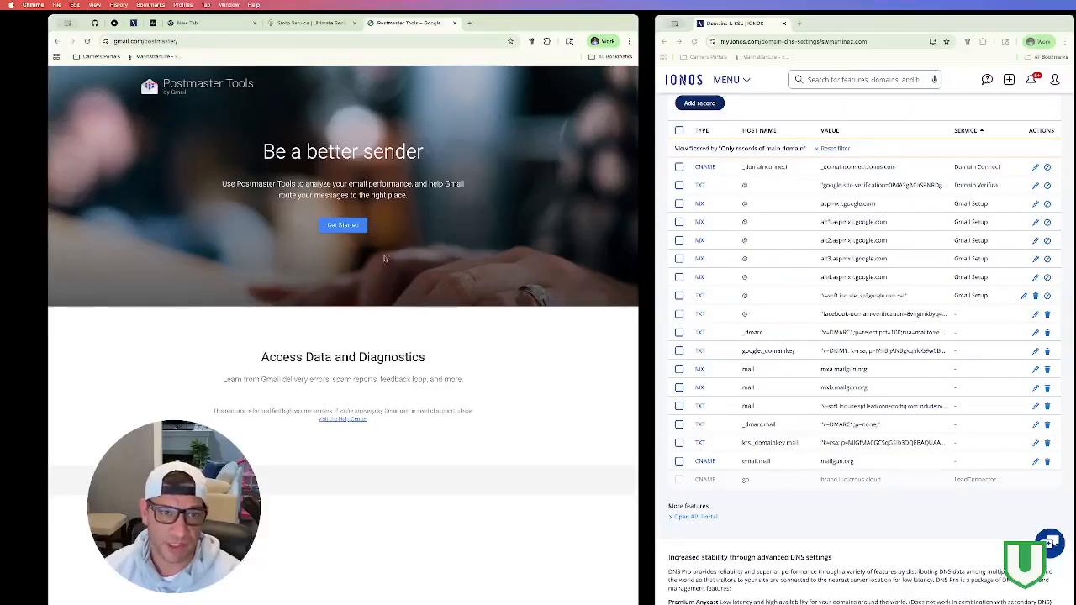
Step: Add mail.swmartinez.com as a sending domain in the Postmaster Tools dashboard
click(356, 230)
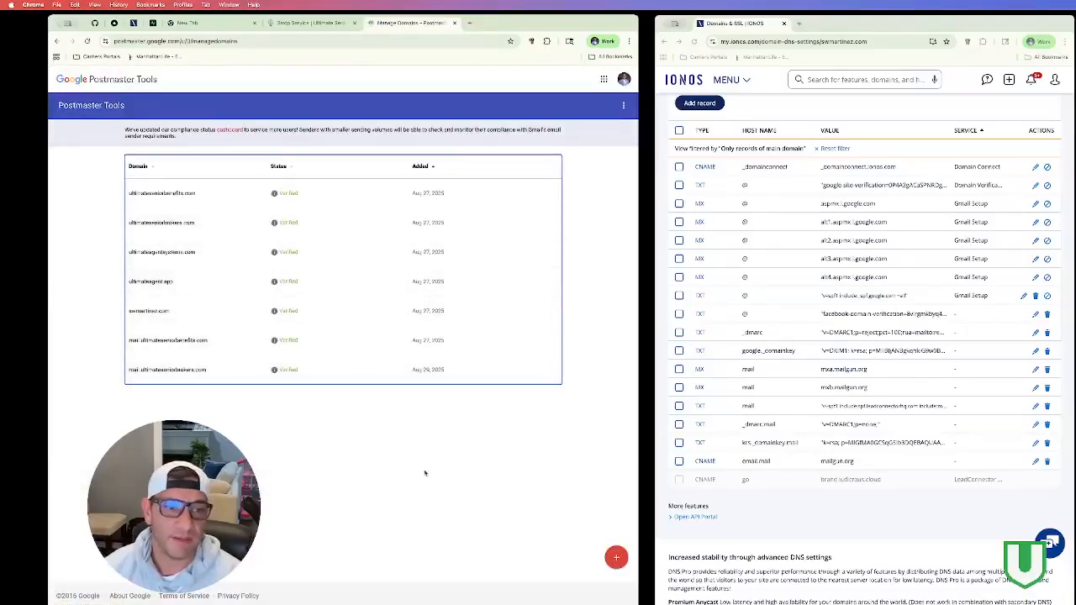
click(616, 557)
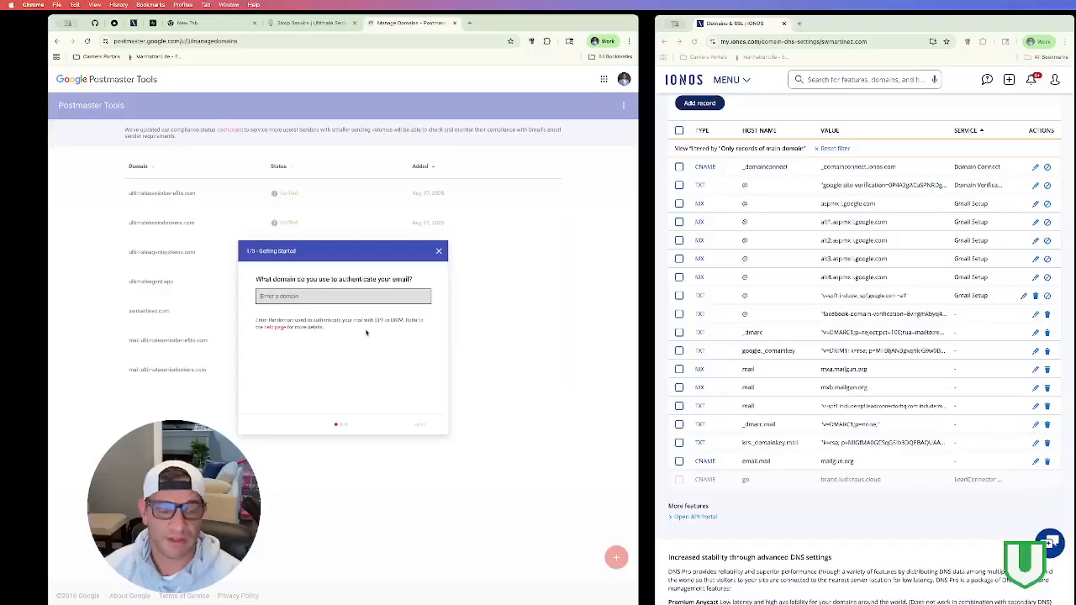
text(mail.swmartinez.com)
click(420, 424)
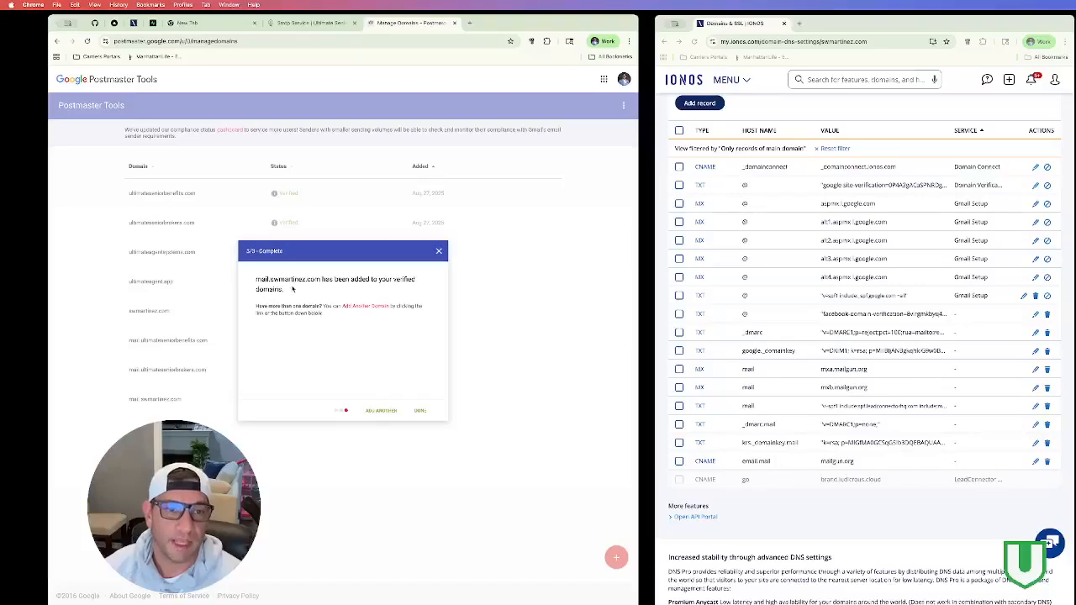
click(420, 411)
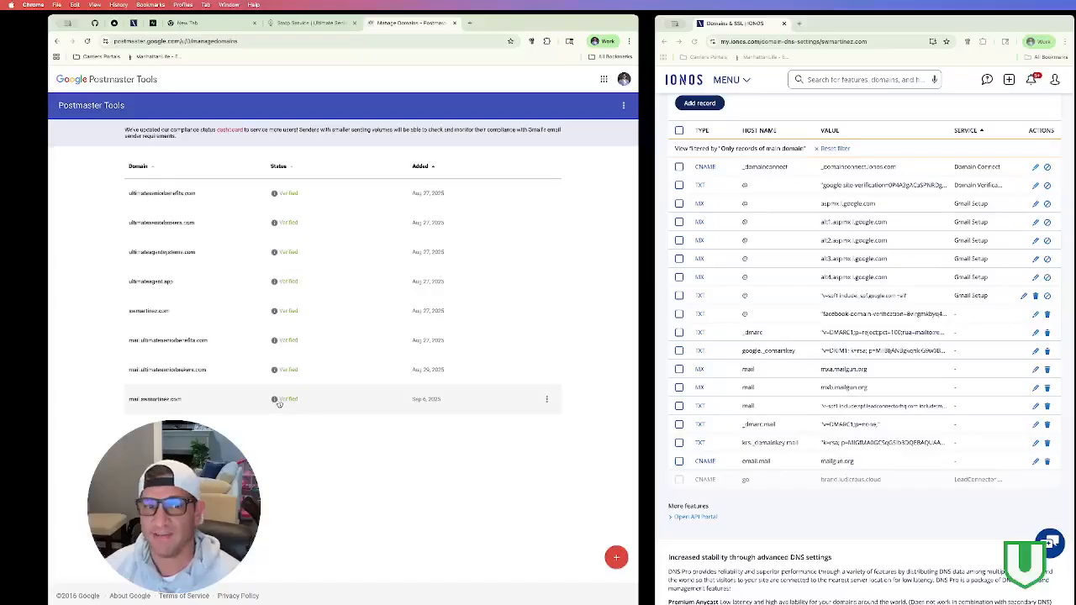
Step: Add newdomain.com as a test domain, inspect its TXT verification record, and close without verifying
click(616, 557)
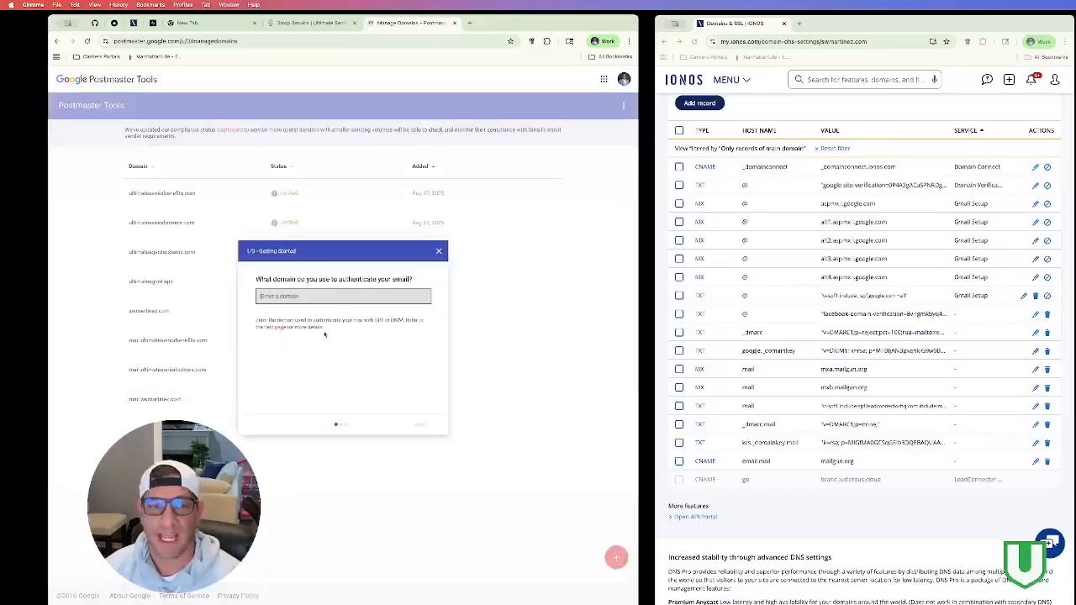
text(newdomain)
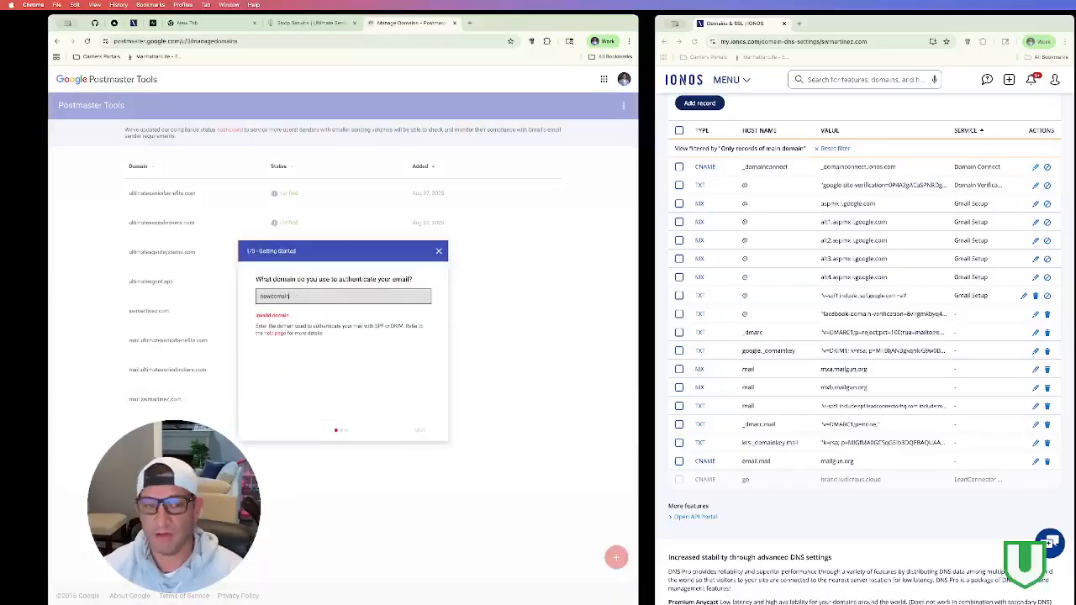
text(.com)
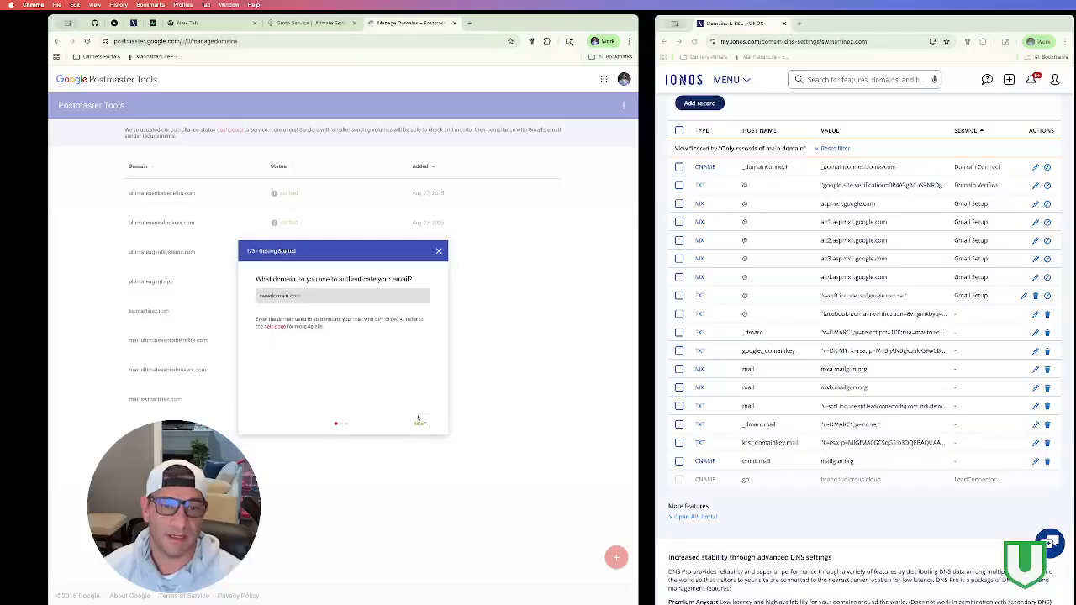
click(417, 424)
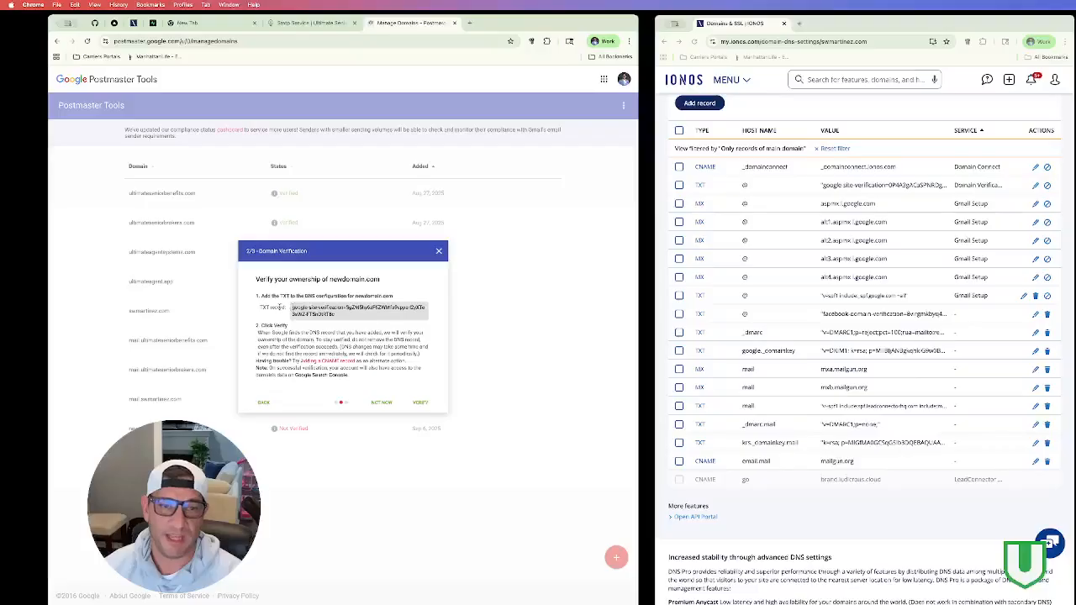
drag(351, 316, 288, 307)
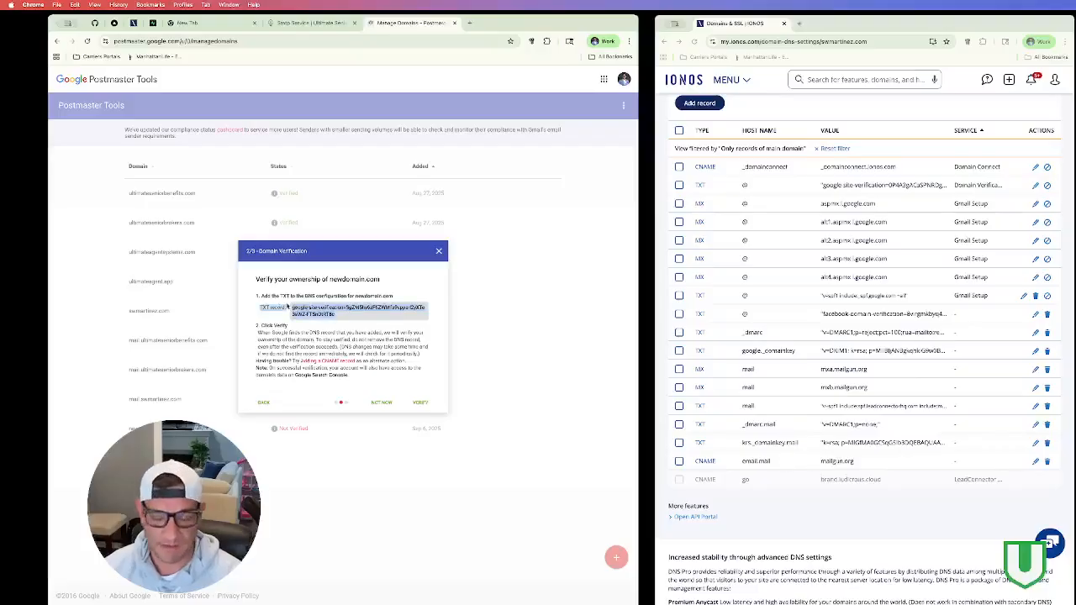
click(753, 99)
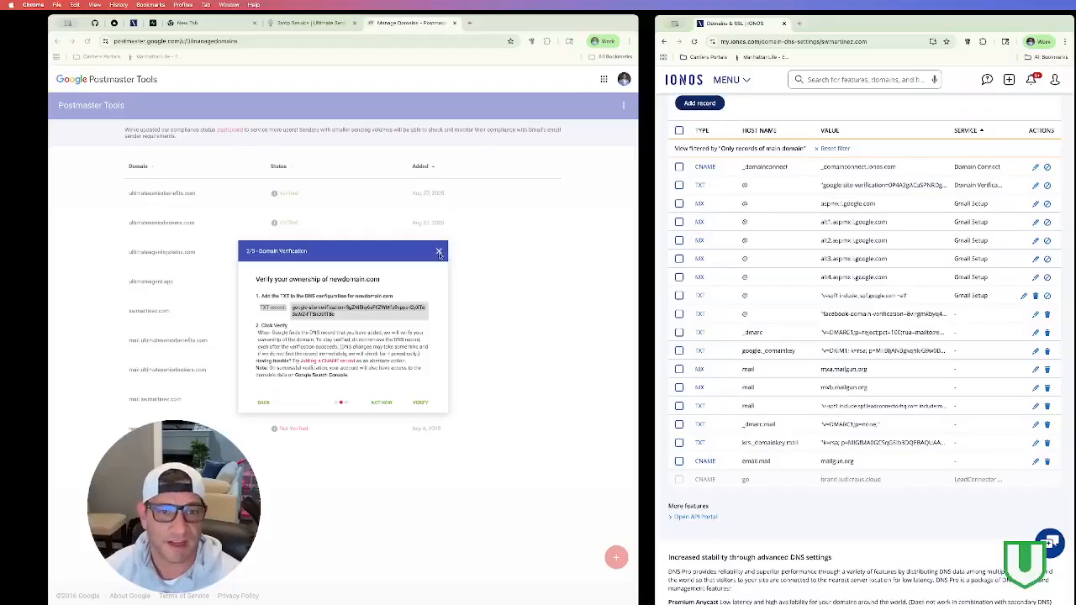
click(356, 255)
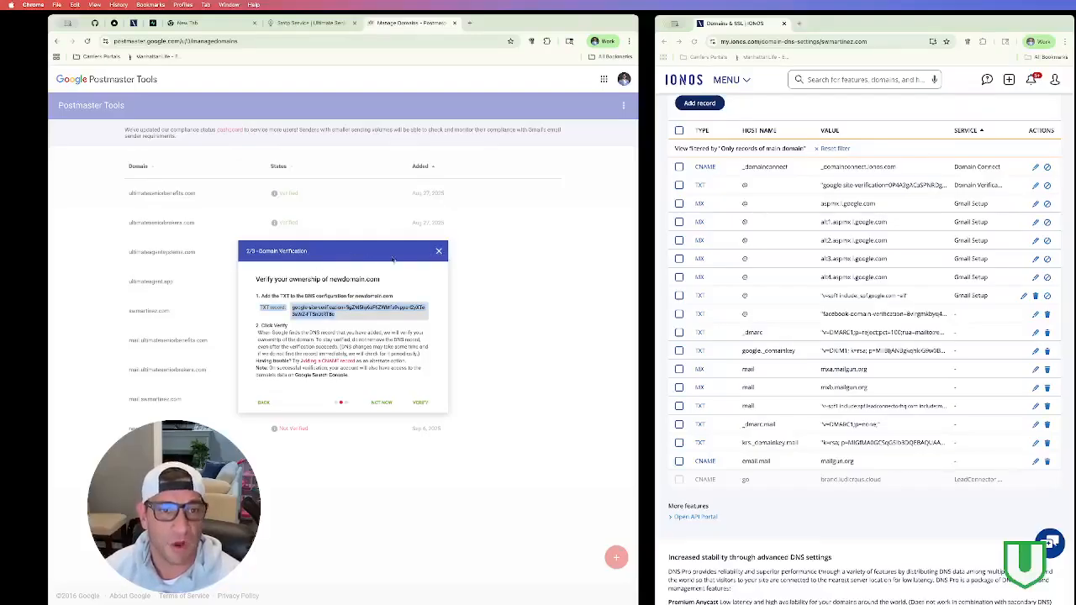
click(439, 253)
Step: Delete the unverified newdomain.com entry from the Postmaster Tools list
click(546, 428)
click(506, 459)
click(250, 352)
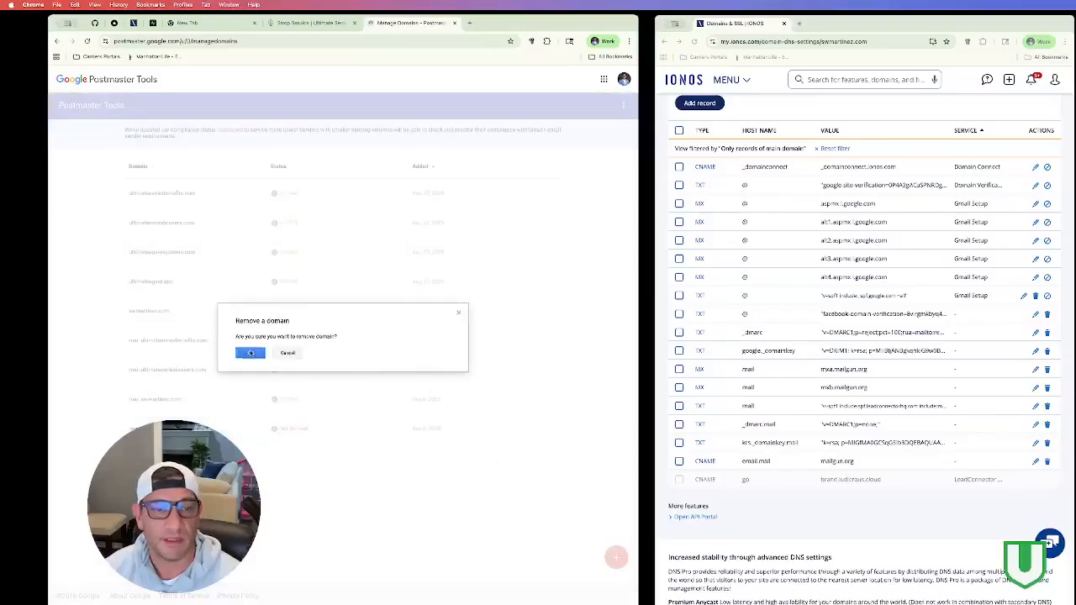
click(331, 24)
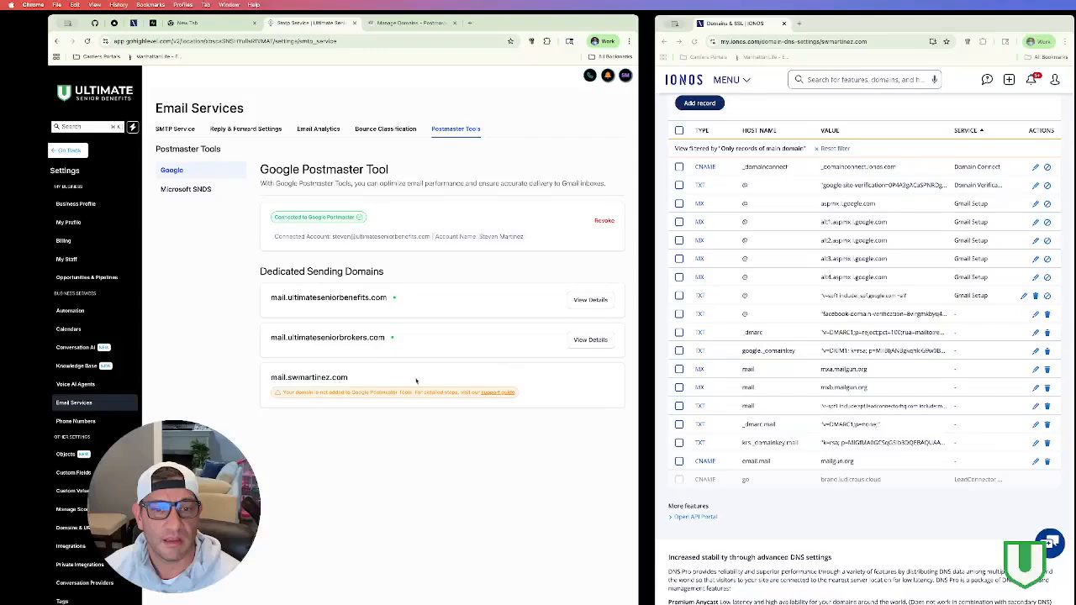
Step: Reload Email Services, confirm all domains are connected, and view mail.ultimateseniorbenefits.com stats over Last 90 Days
click(88, 41)
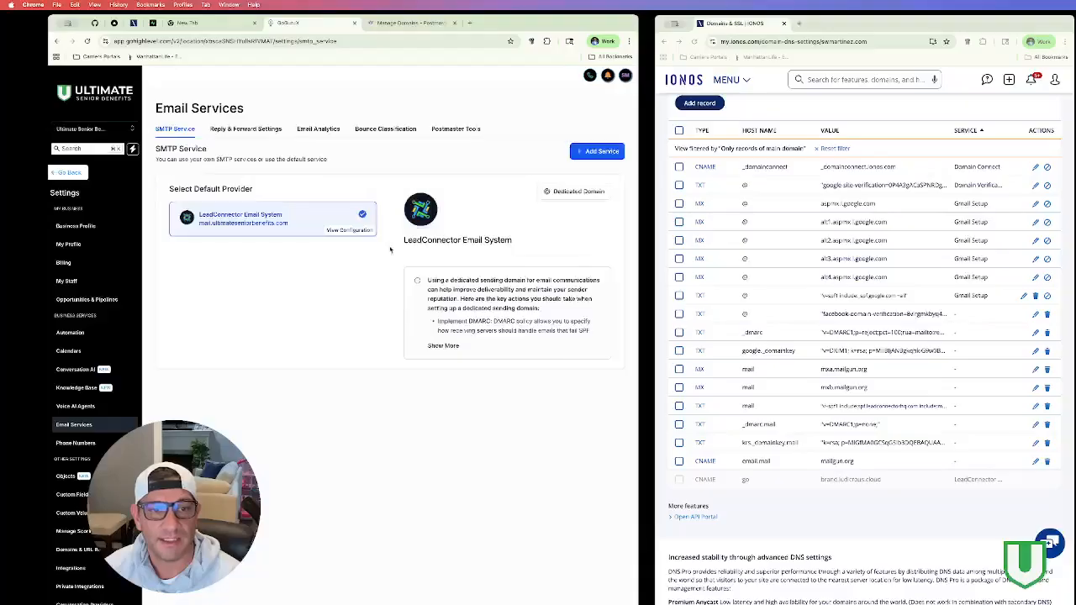
click(451, 131)
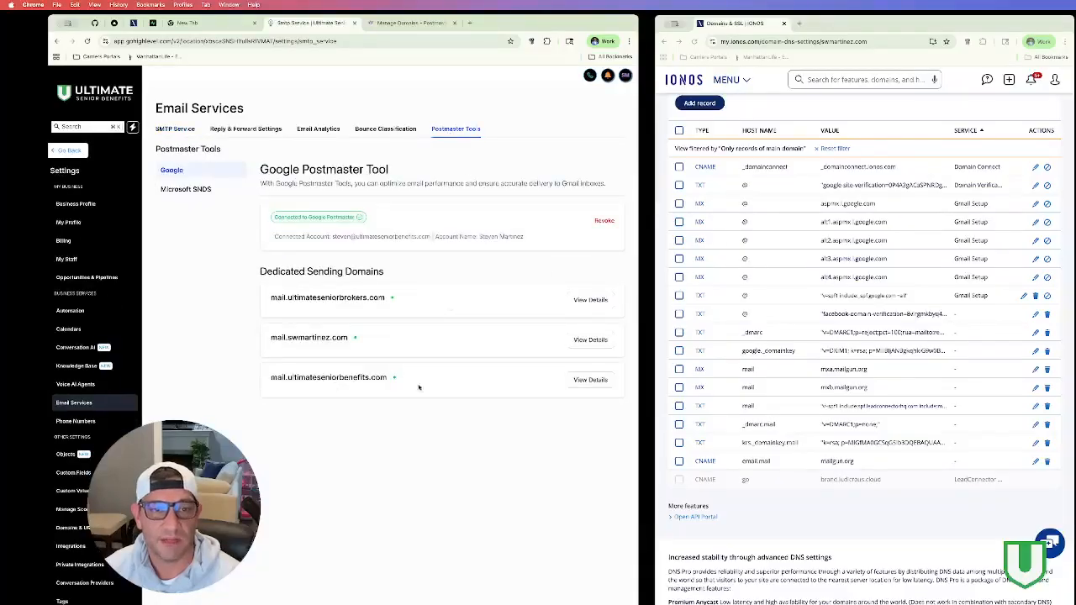
click(589, 380)
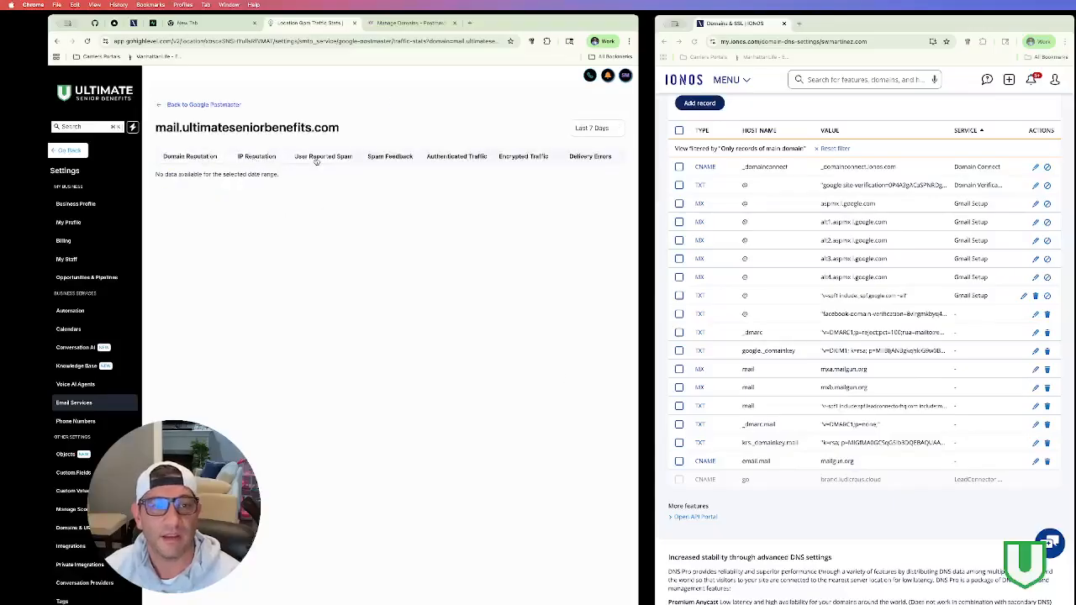
triple_click(214, 156)
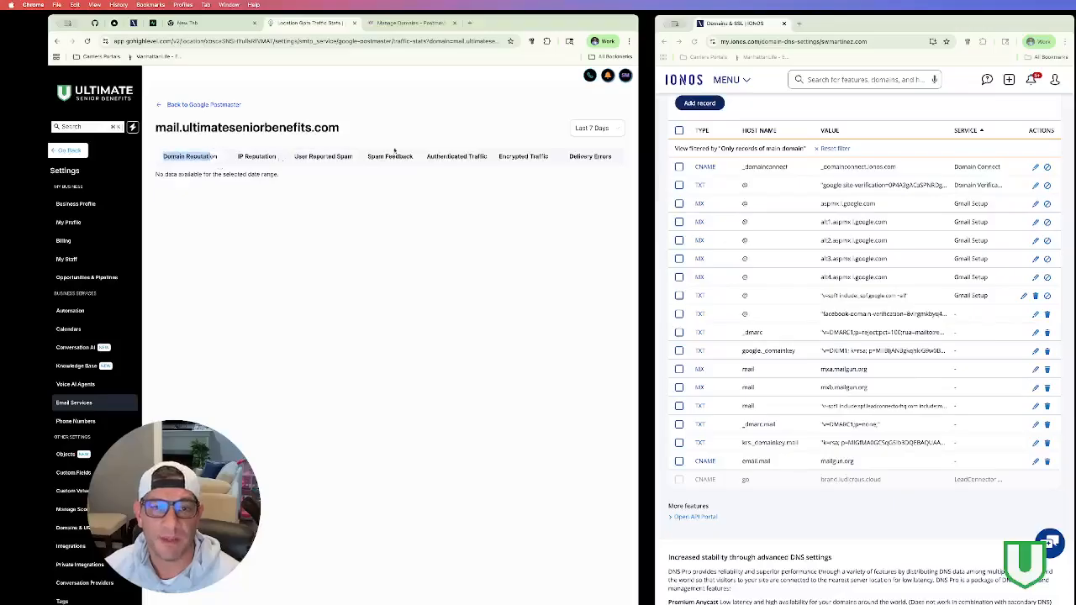
click(591, 128)
click(604, 208)
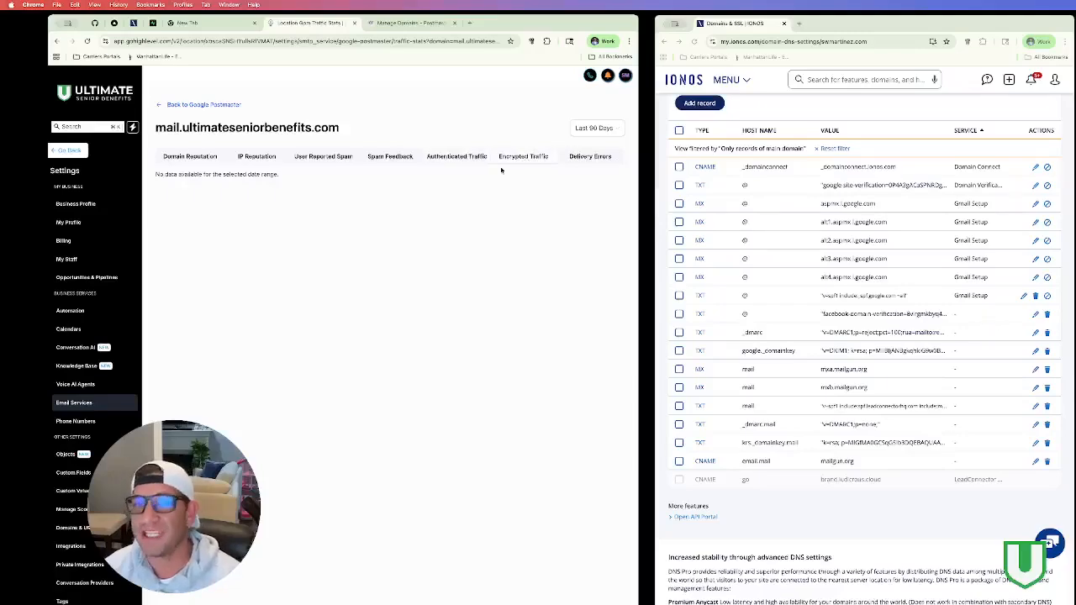
click(185, 105)
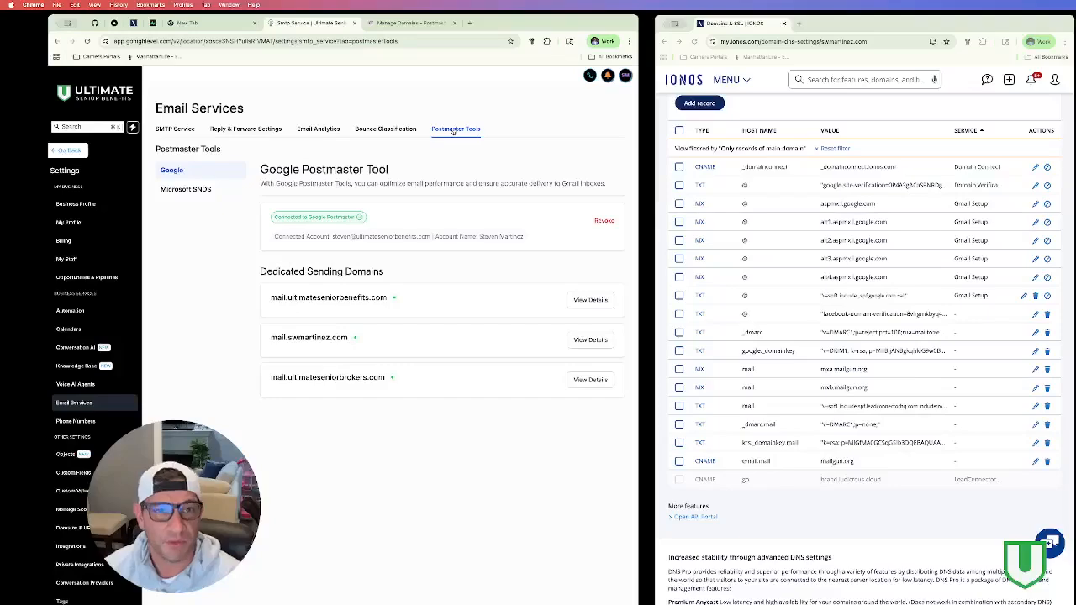
Step: Close the separate Postmaster Tools domain list tab
click(409, 22)
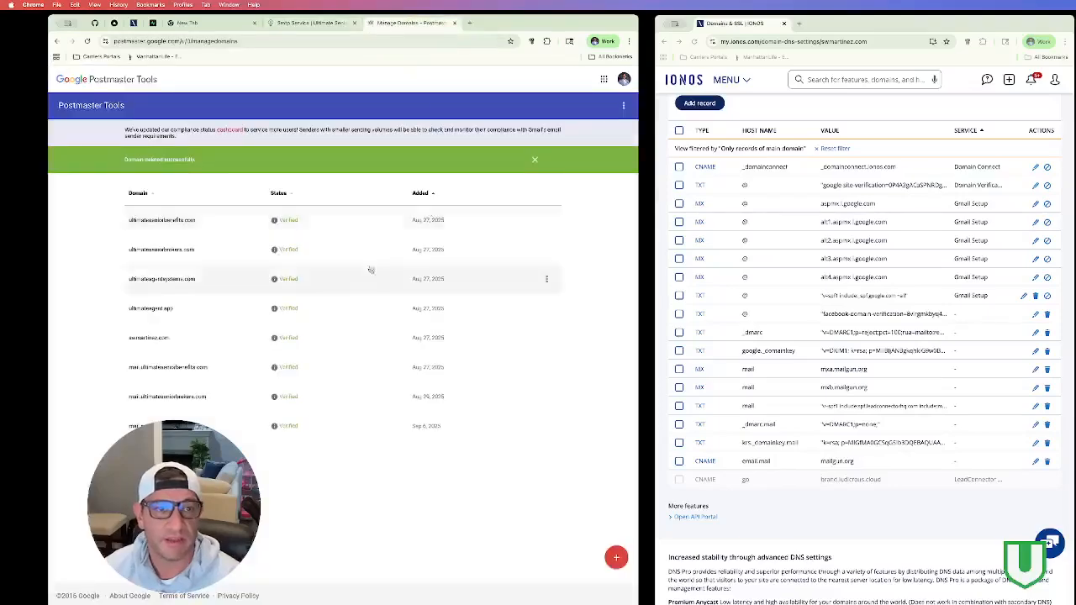
click(624, 105)
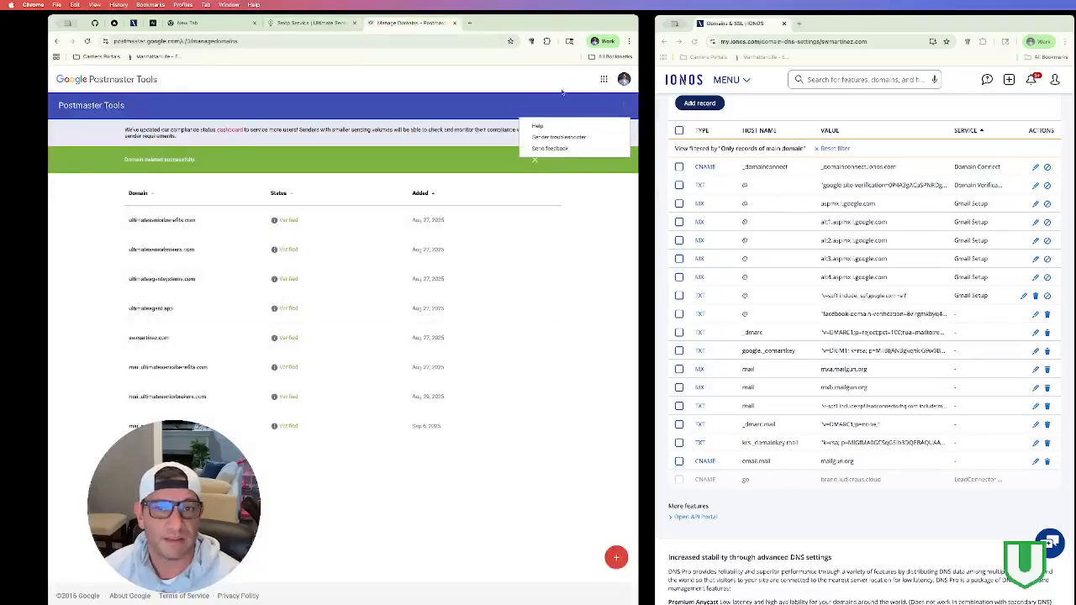
click(568, 95)
click(455, 22)
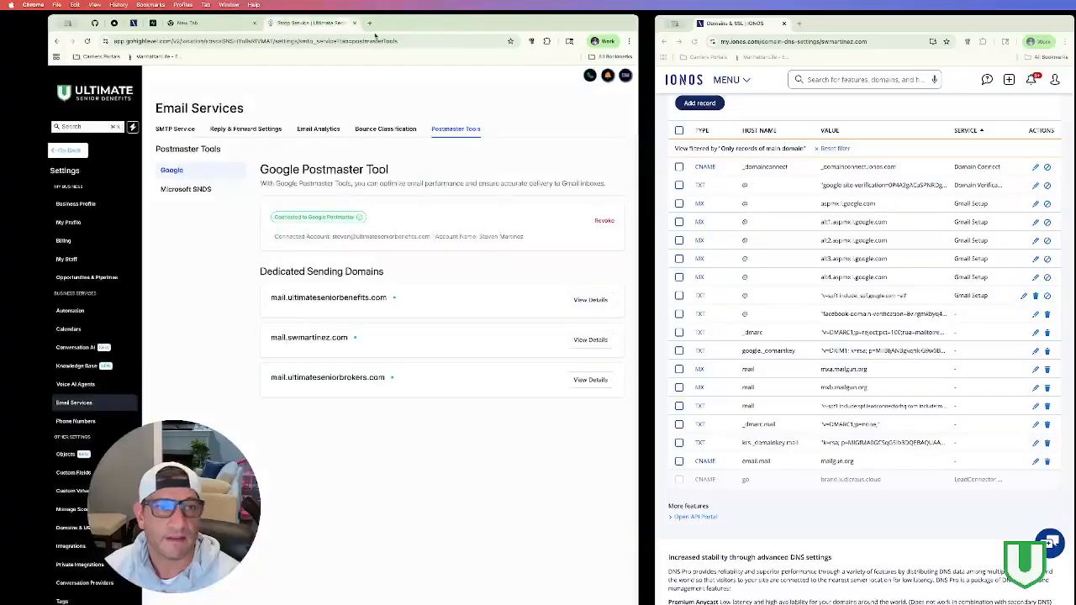